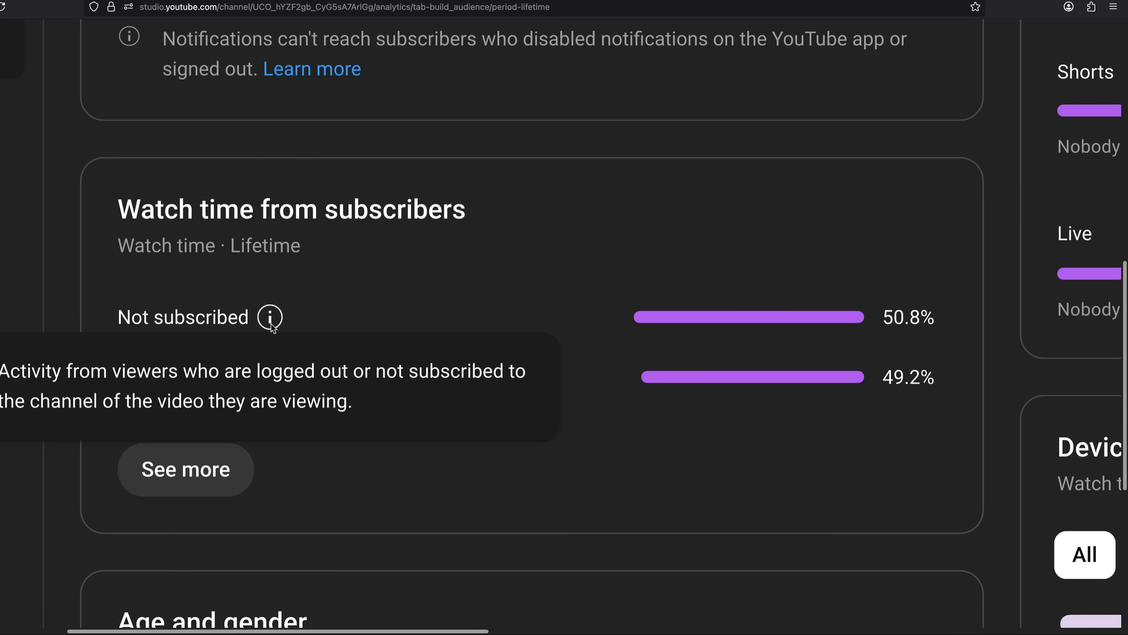
pyautogui.scroll(-1, 793, 309)
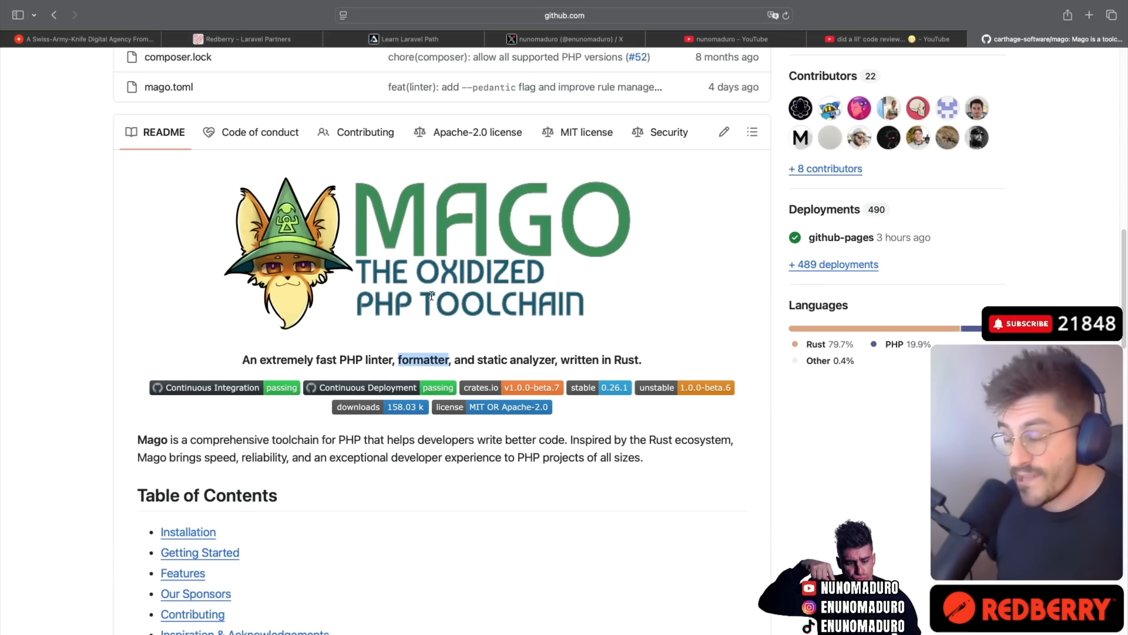
pyautogui.scroll(-1, 430, 297)
pyautogui.moveTo(339, 320); pyautogui.dragTo(397, 321)
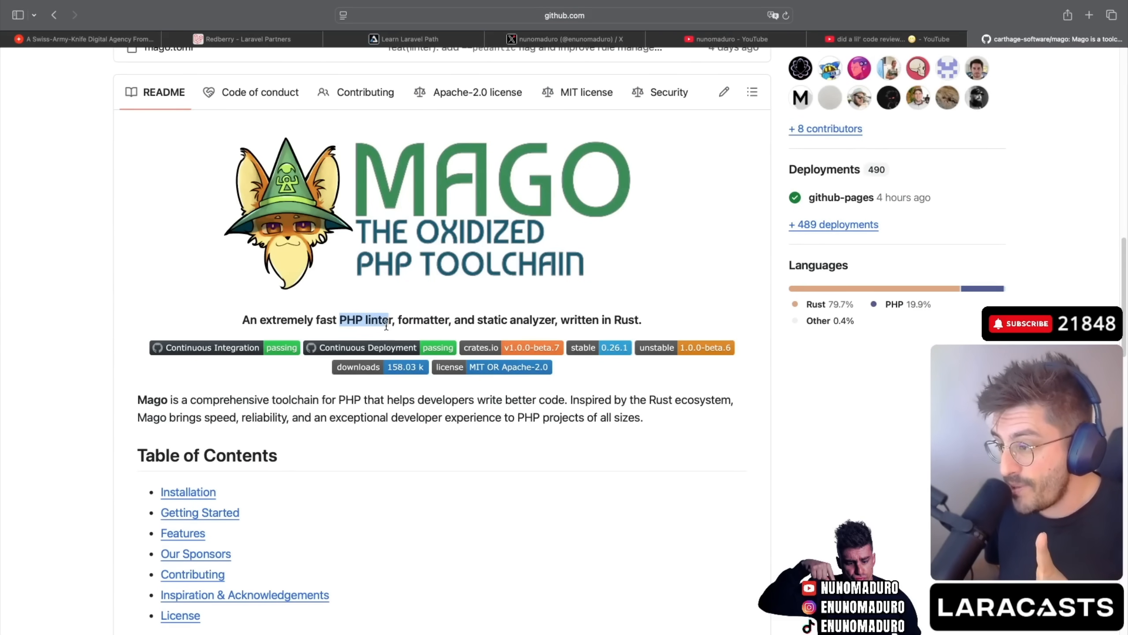
# Highlight the README tagline words: linter, formatter, static analyzer, written in Rust.
pyautogui.doubleClick(414, 320)
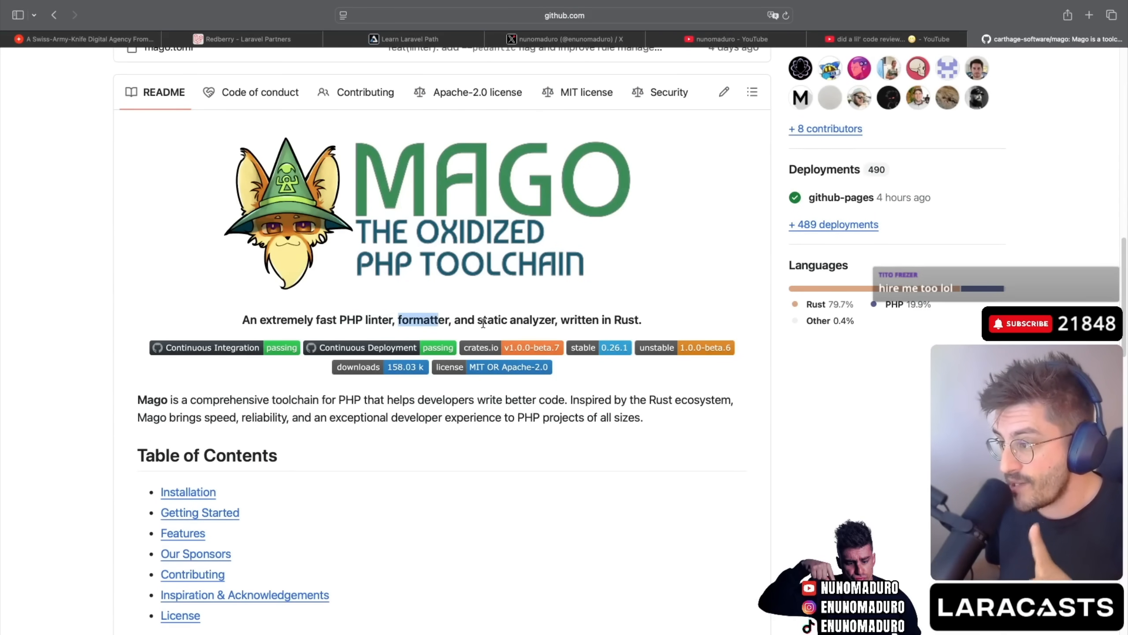
pyautogui.moveTo(477, 320); pyautogui.dragTo(551, 323)
pyautogui.moveTo(400, 319); pyautogui.dragTo(425, 319)
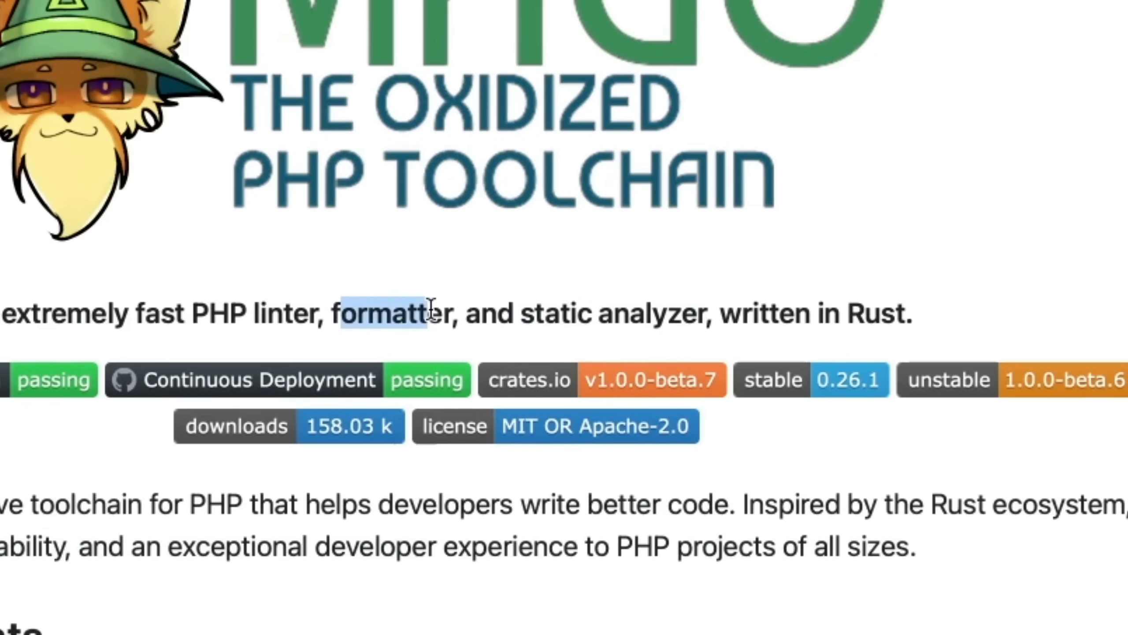
pyautogui.moveTo(265, 314); pyautogui.dragTo(304, 313)
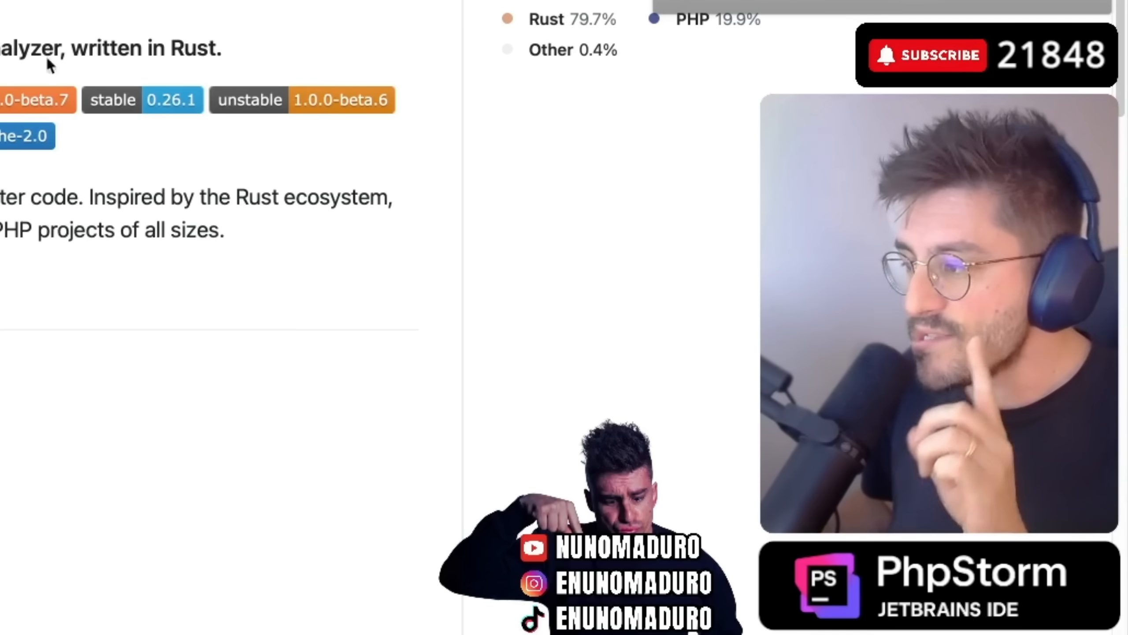
pyautogui.moveTo(72, 49); pyautogui.dragTo(215, 48)
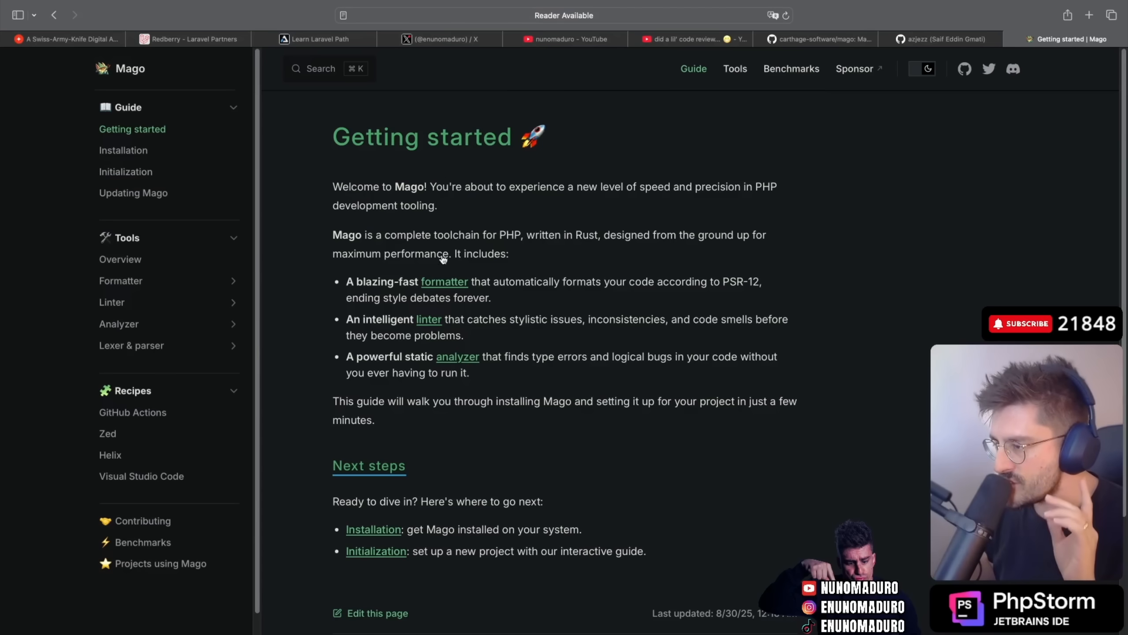
# From Getting started, reach the Installation page, copy the Composer install command and switch to PhpStorm.
pyautogui.moveTo(332, 176); pyautogui.dragTo(388, 423)
pyautogui.click(375, 529)
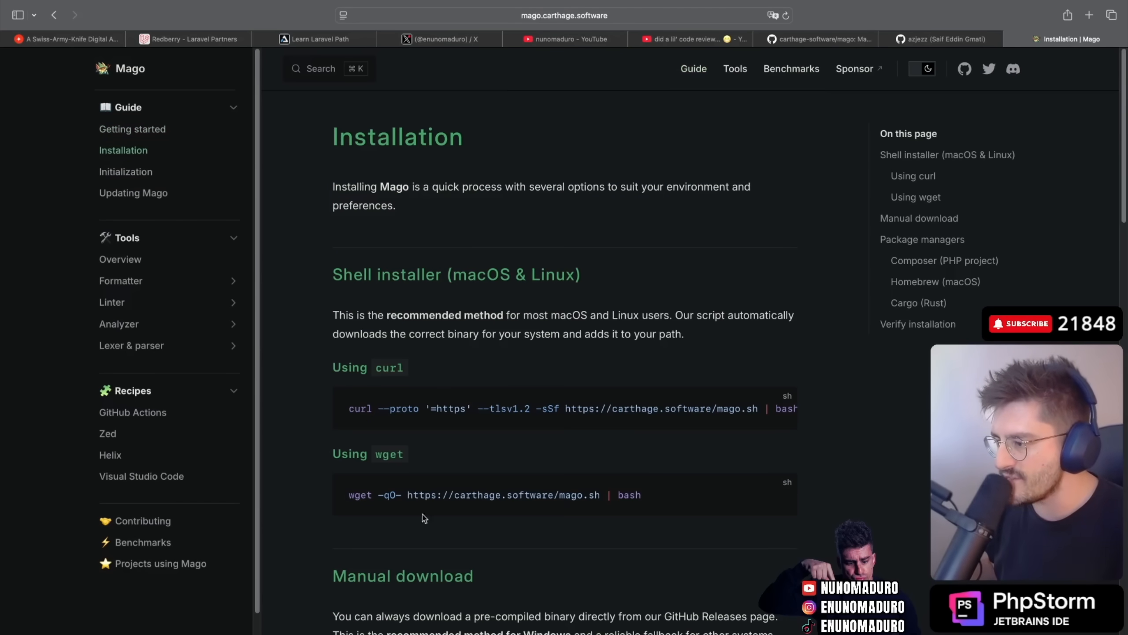
pyautogui.click(775, 274)
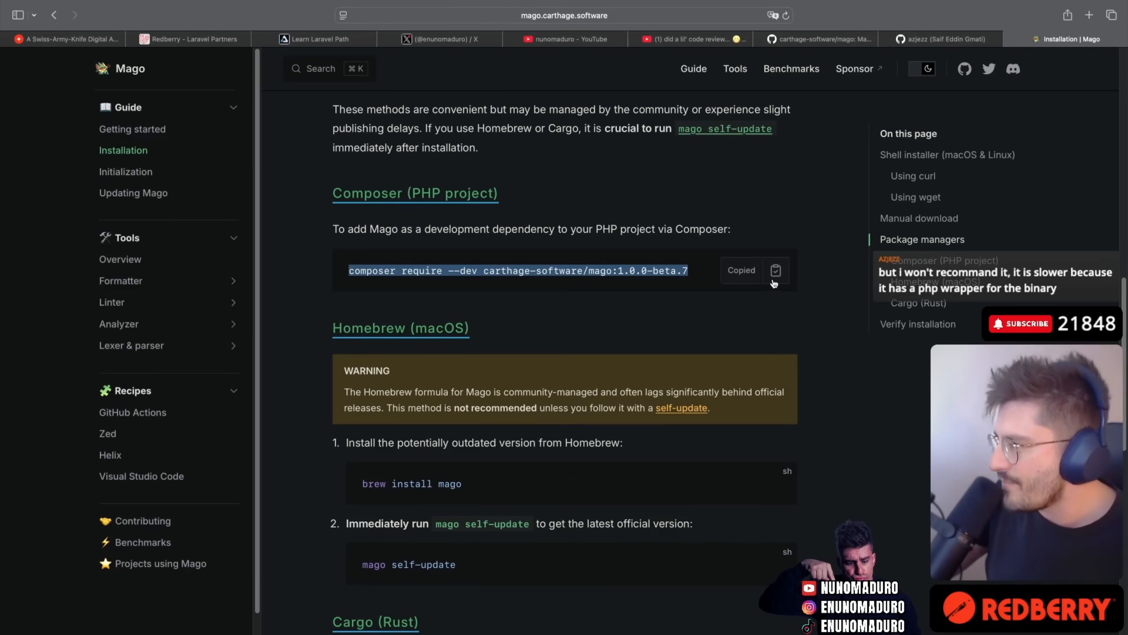
pyautogui.press('super+Tab')
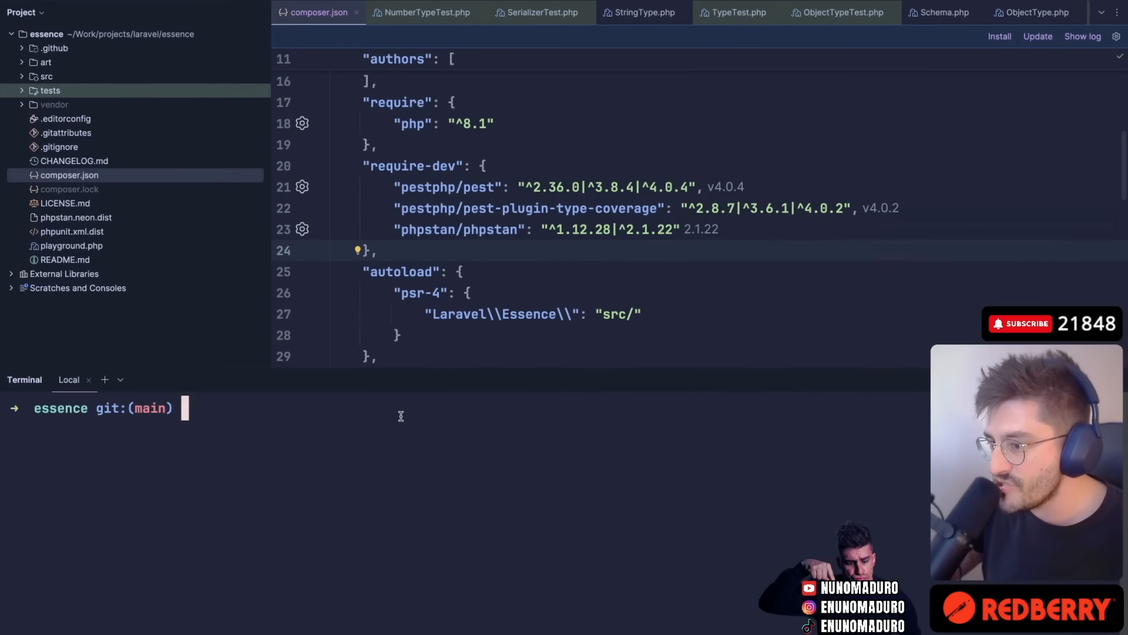
# Run the pasted composer require --dev command in the terminal to install Mago.
pyautogui.click(260, 423)
pyautogui.write('composer require')
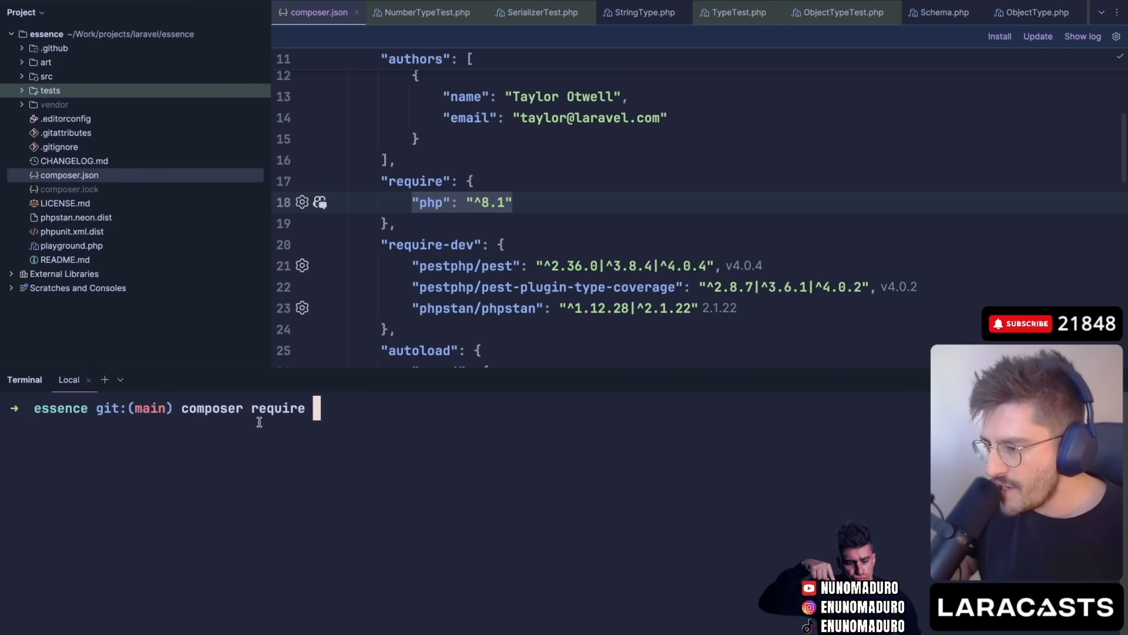
pyautogui.hotkey('ctrl', 'c')
pyautogui.press('super+v')
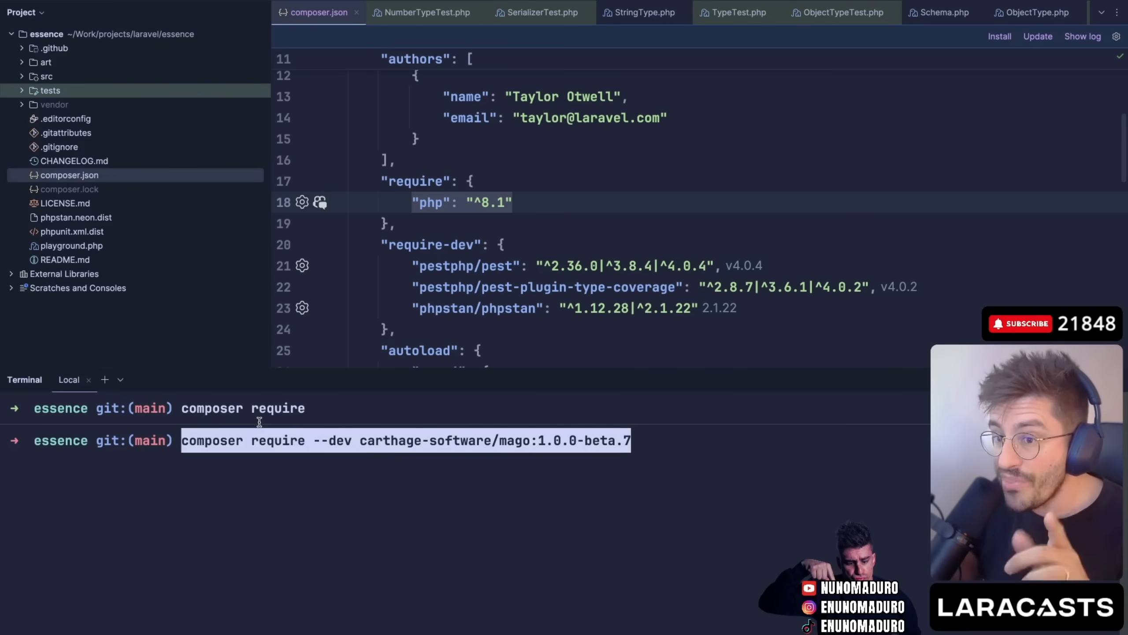
pyautogui.press('Return')
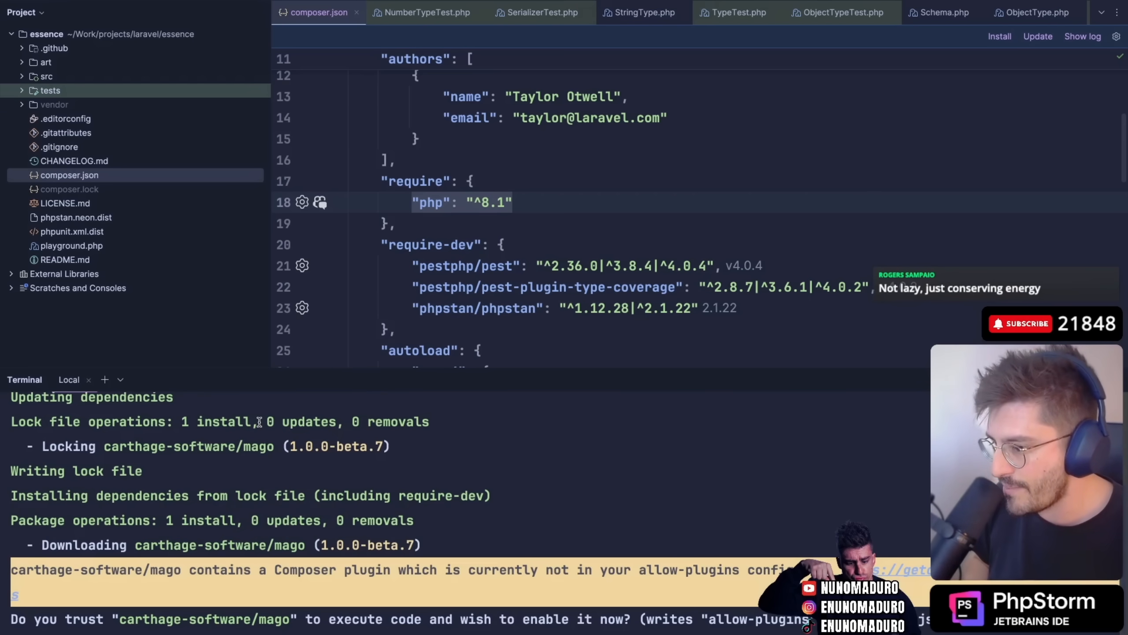
# Clear the terminal and wipe the shell history with history -c.
pyautogui.press('Return')
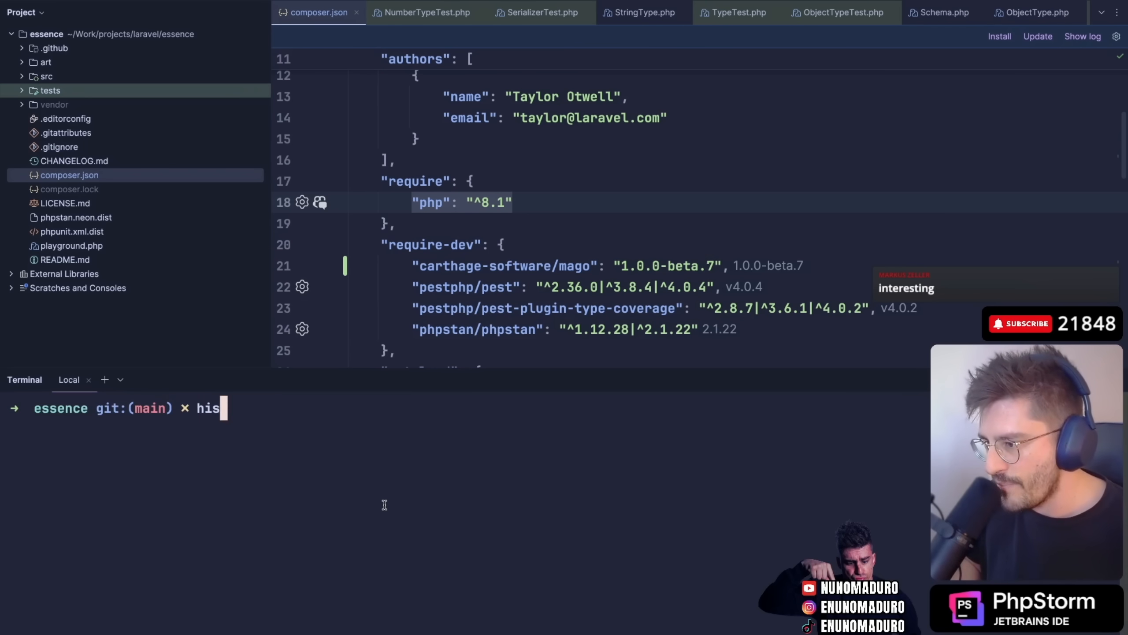
pyautogui.write('-c')
pyautogui.press('Return')
pyautogui.write('Y')
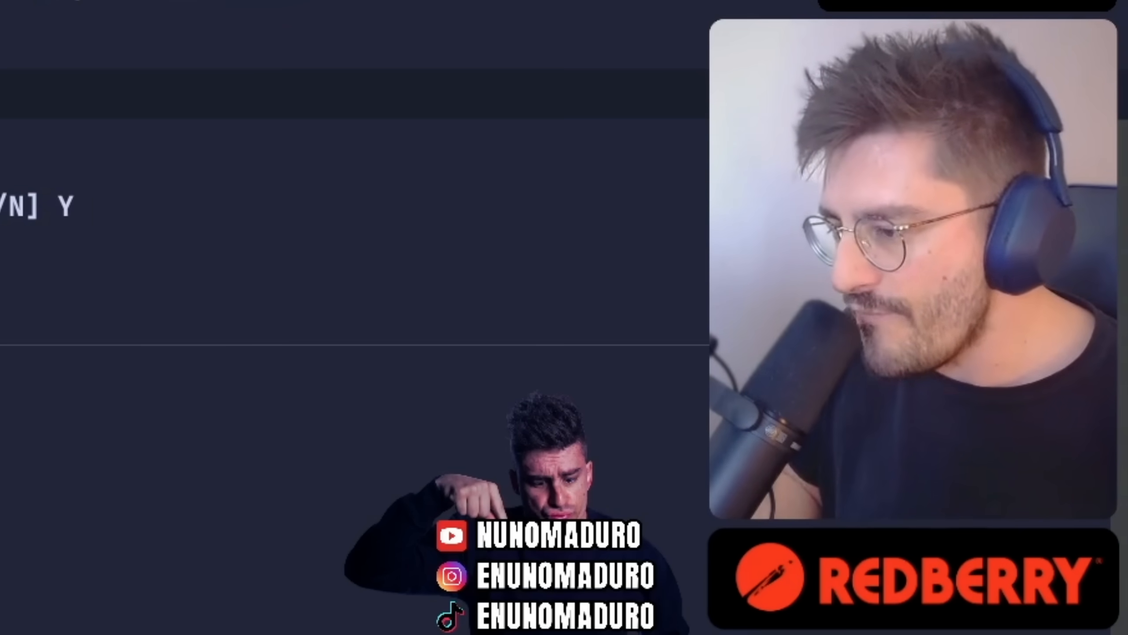
pyautogui.press('Return')
pyautogui.write('./mago')
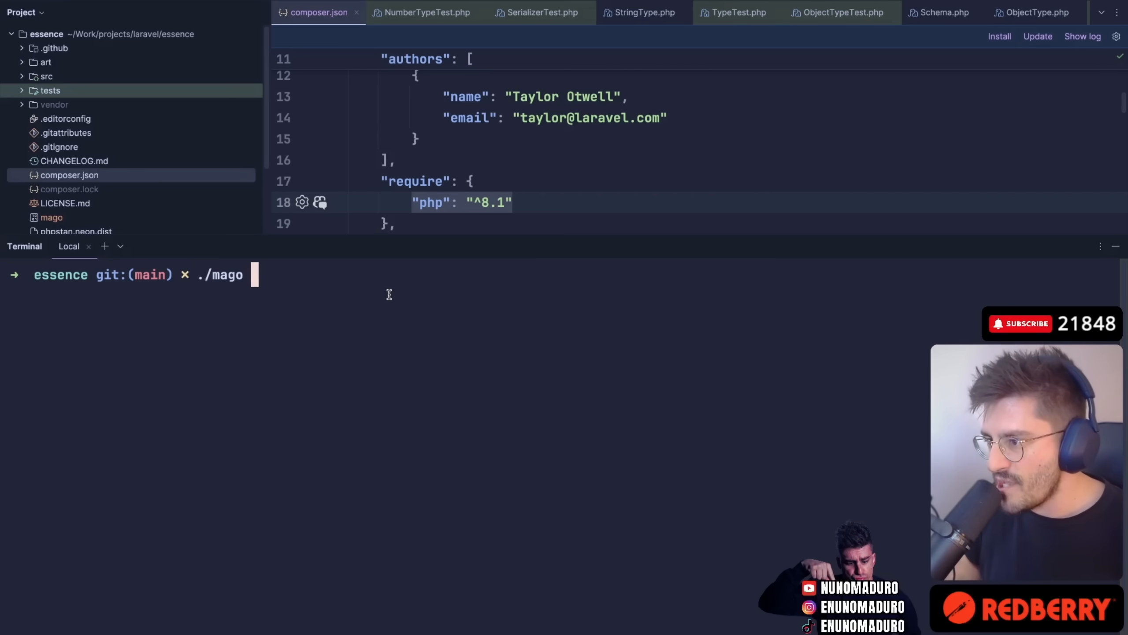
pyautogui.press('Return')
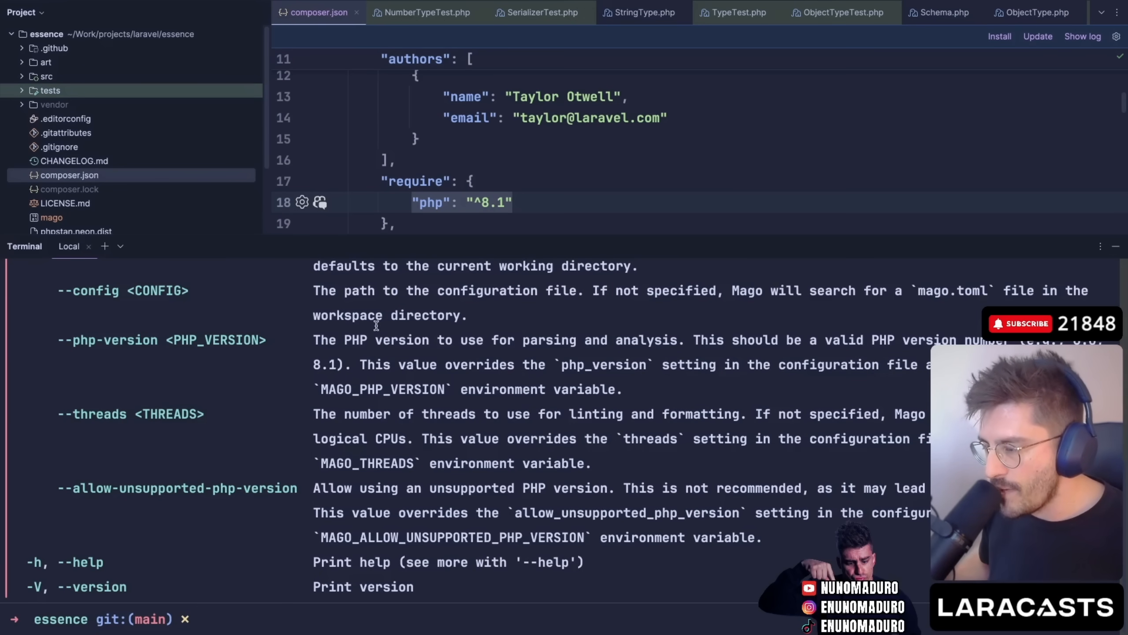
pyautogui.scroll(5, 377, 327)
pyautogui.scroll(5, 353, 327)
pyautogui.scroll(5, 309, 326)
pyautogui.scroll(3, 277, 322)
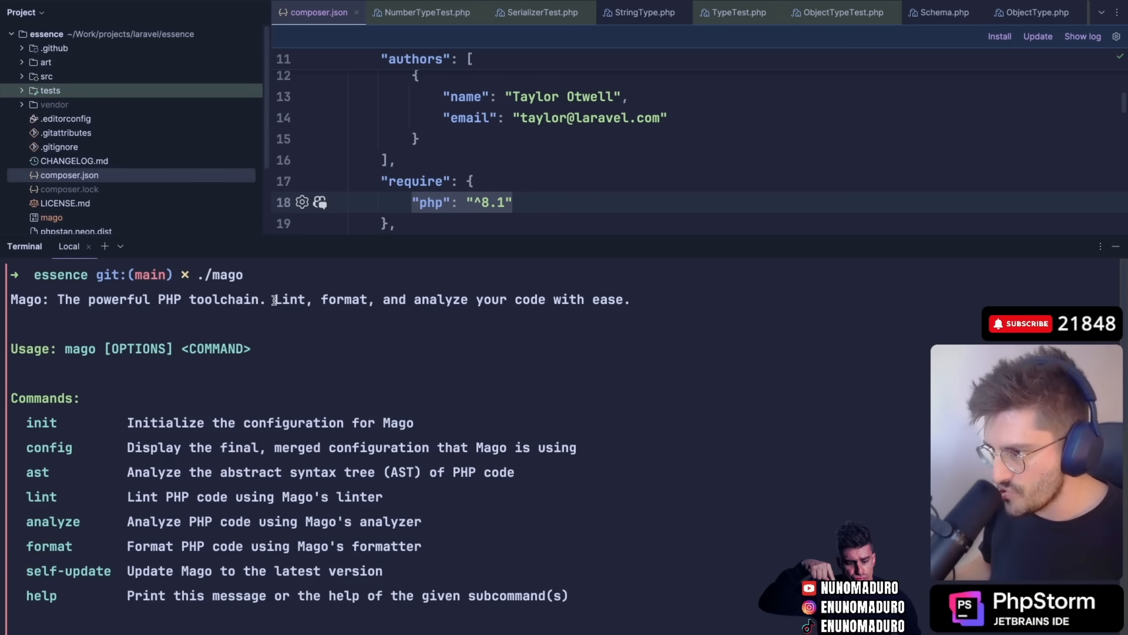
pyautogui.moveTo(274, 299); pyautogui.dragTo(305, 299)
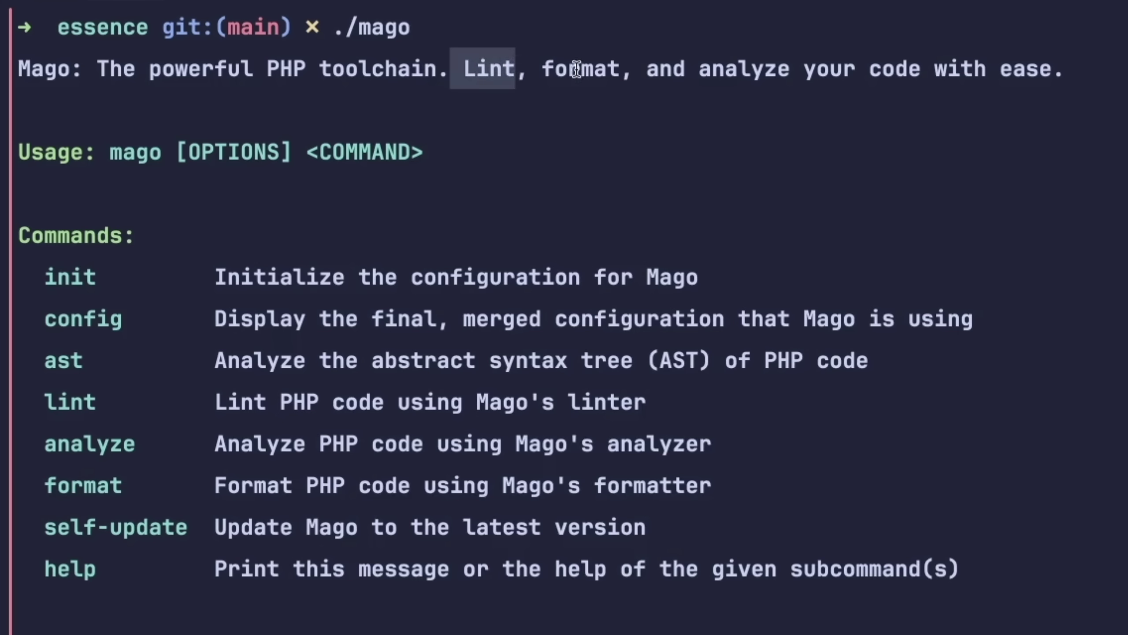
pyautogui.moveTo(533, 69); pyautogui.dragTo(605, 71)
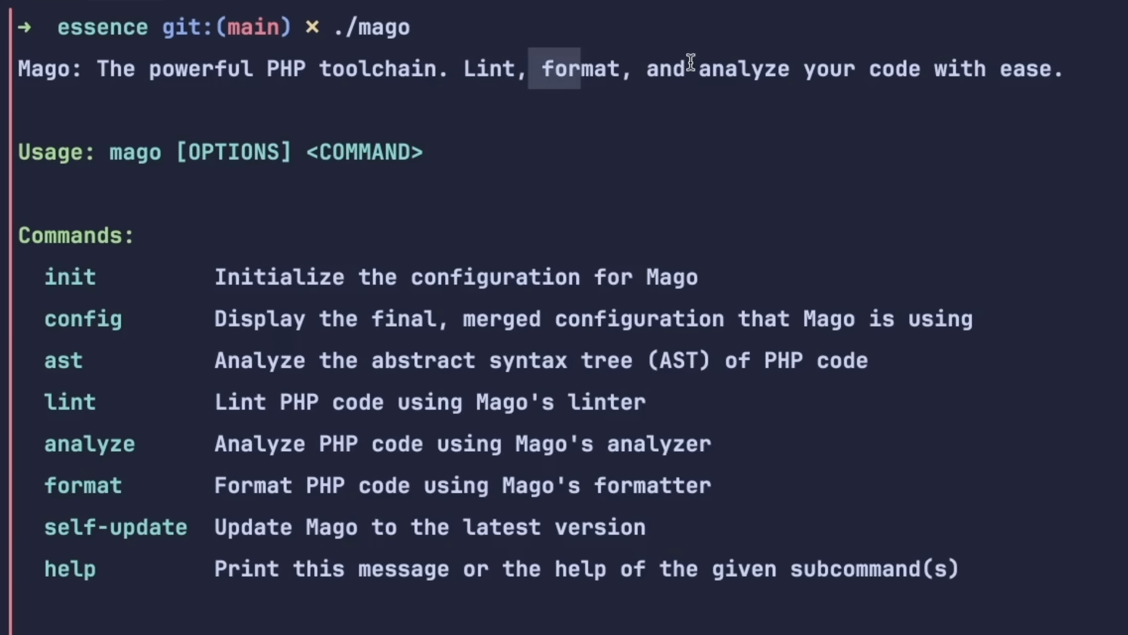
pyautogui.moveTo(691, 62); pyautogui.dragTo(985, 69)
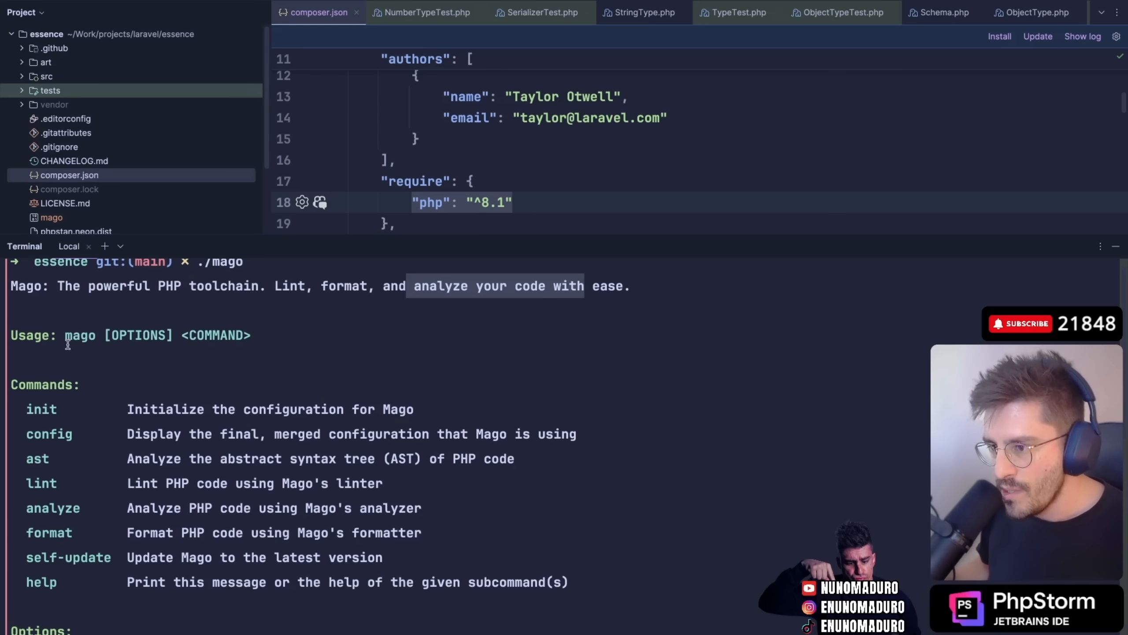
pyautogui.moveTo(65, 336); pyautogui.dragTo(164, 335)
pyautogui.scroll(-2, 115, 353)
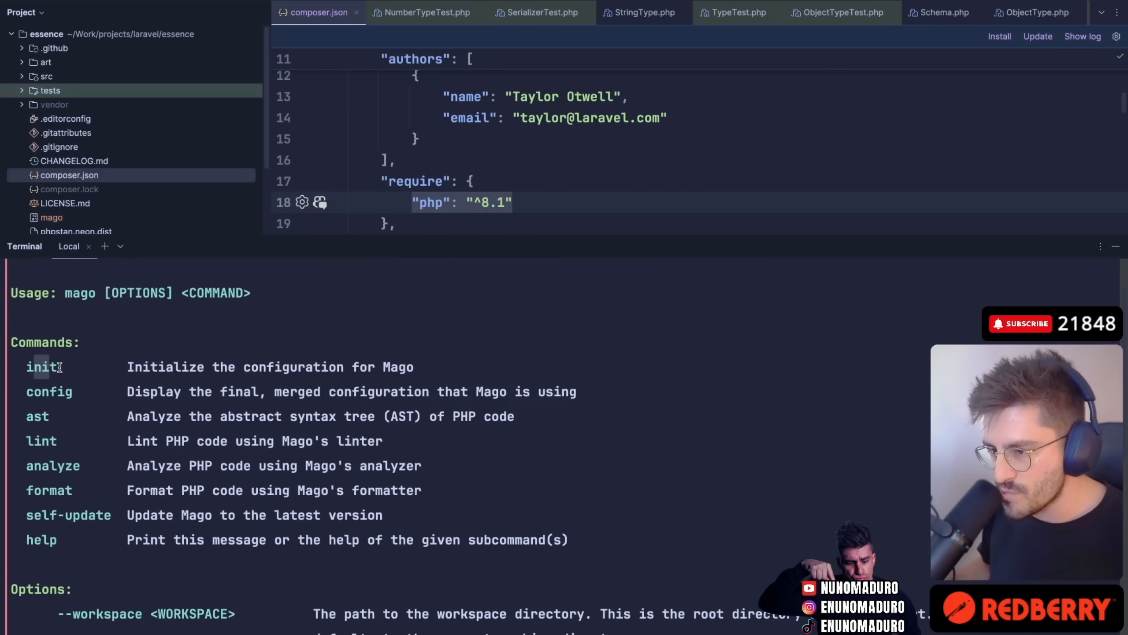
# Start mago init and accept auto-configuring from composer.json and auto-detecting framework integrations.
pyautogui.hotkey('ctrl', 'l')
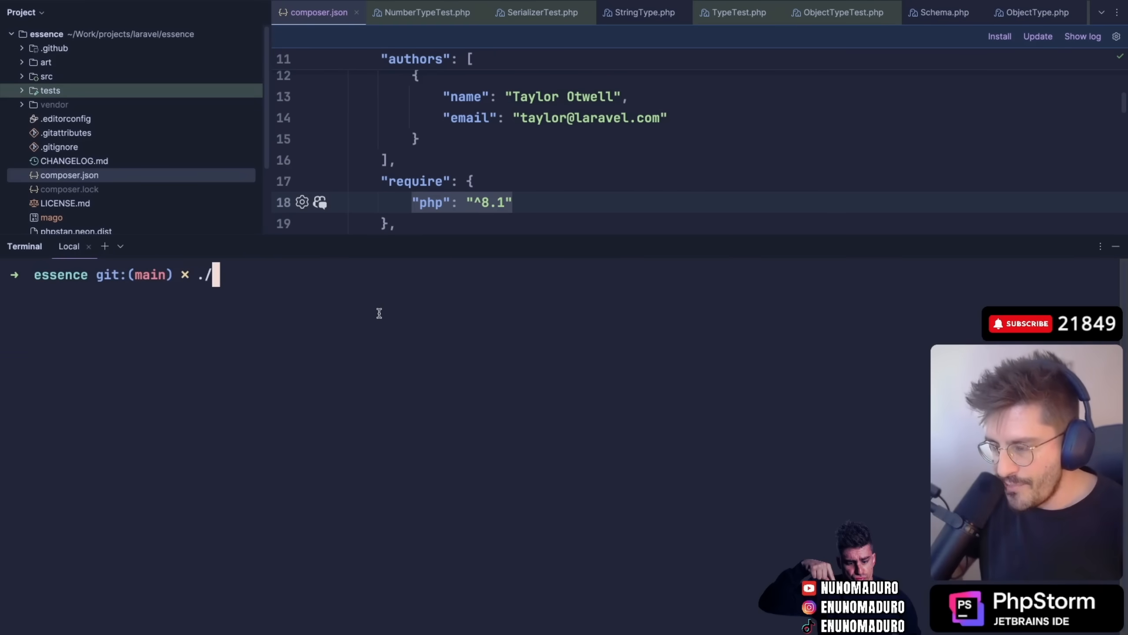
pyautogui.write('nit')
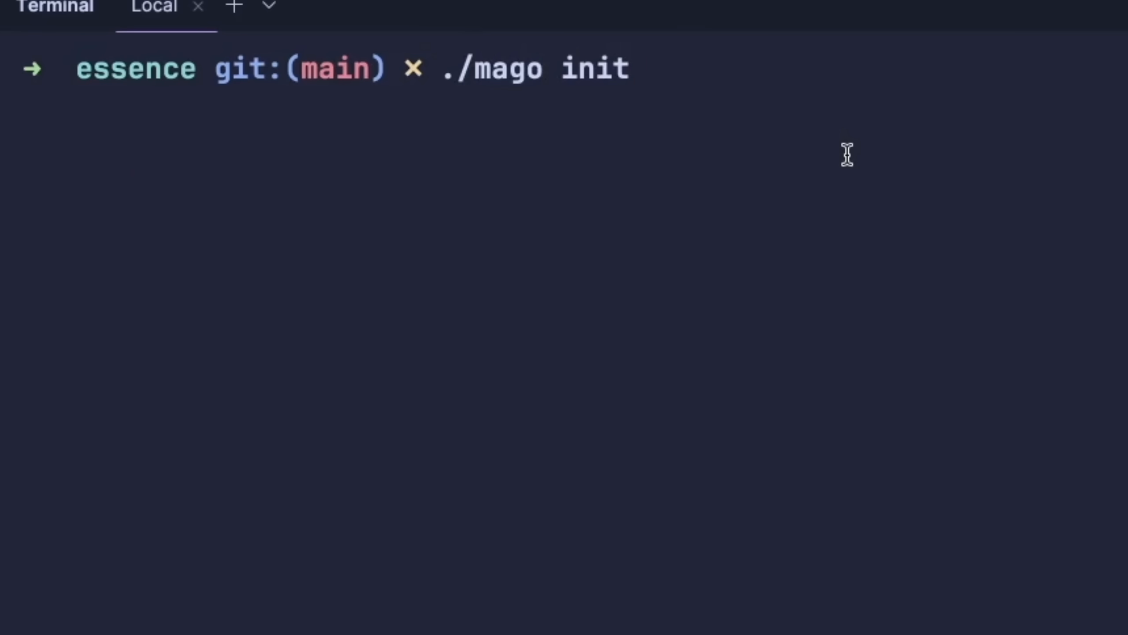
pyautogui.press('Return')
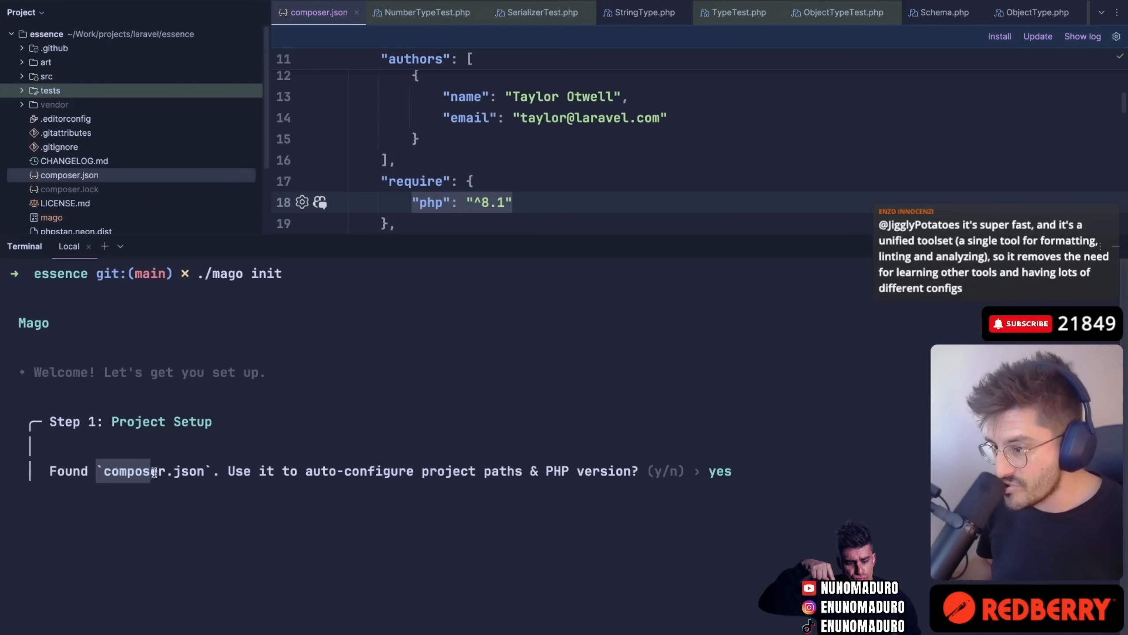
pyautogui.moveTo(346, 386); pyautogui.dragTo(739, 386)
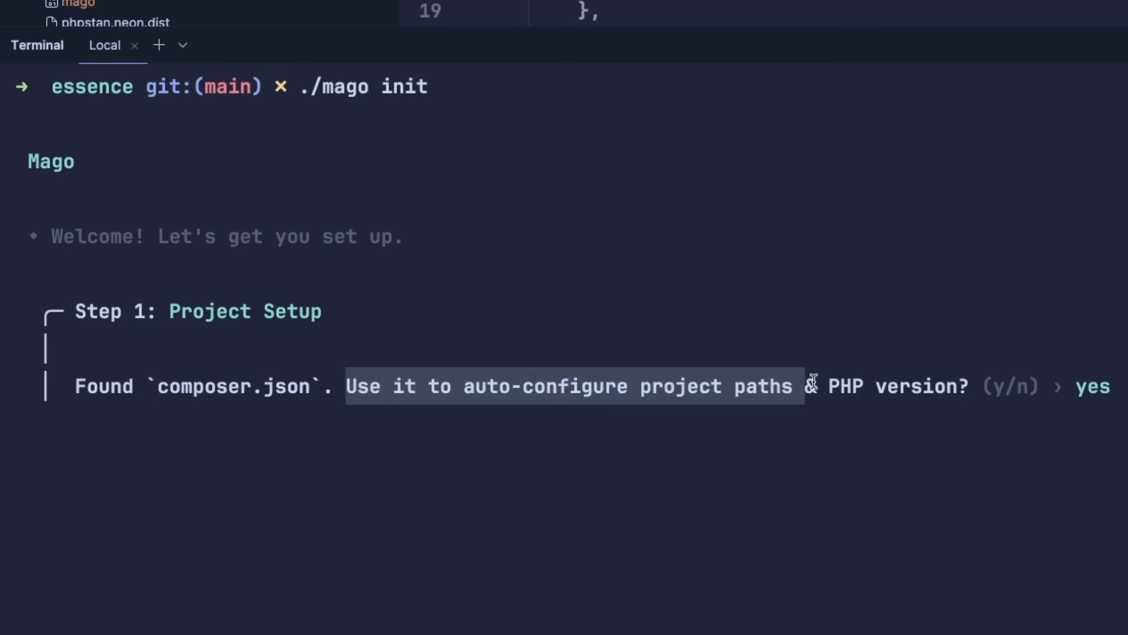
pyautogui.press('Return')
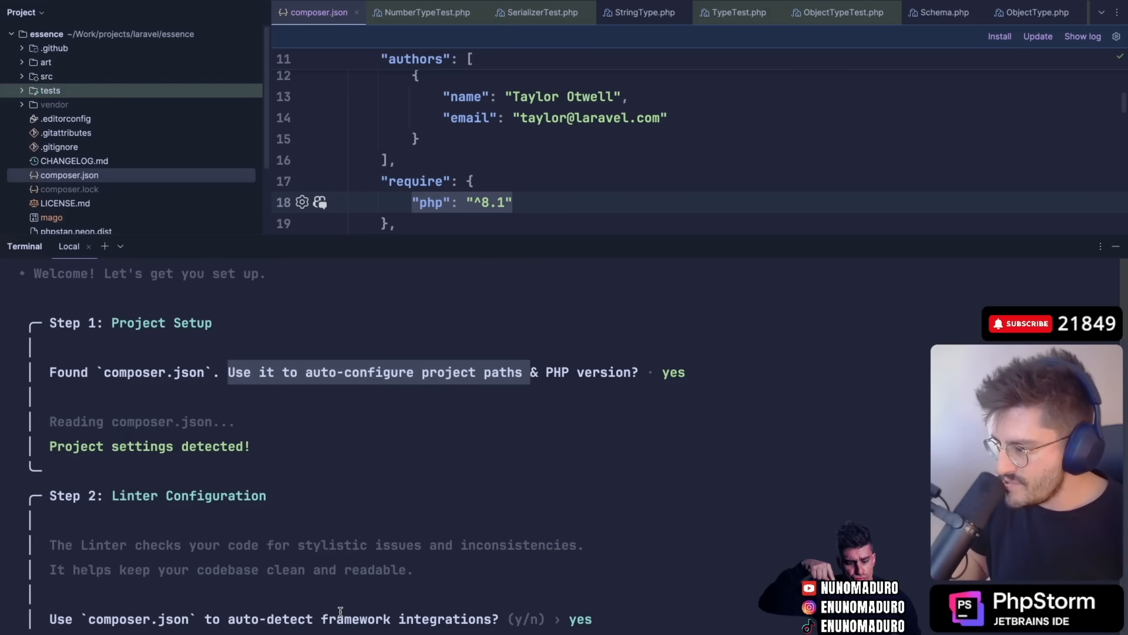
pyautogui.press('Return')
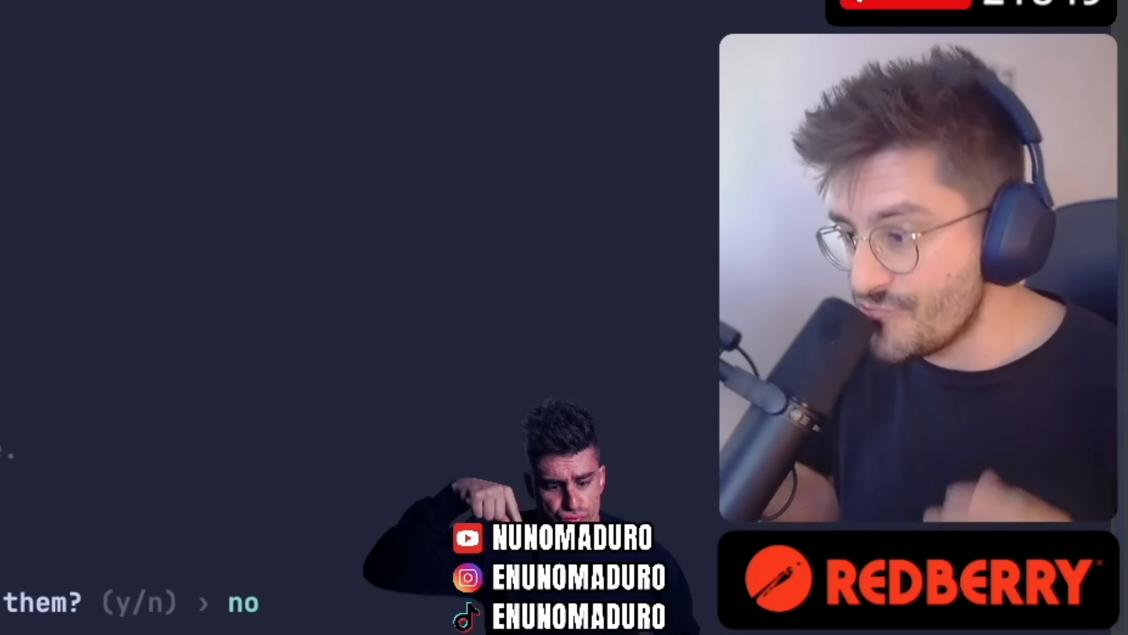
# Keep default formatter settings, skip advanced analyzer setup, confirm writing mago.toml, and enlarge the editor.
pyautogui.press('Return')
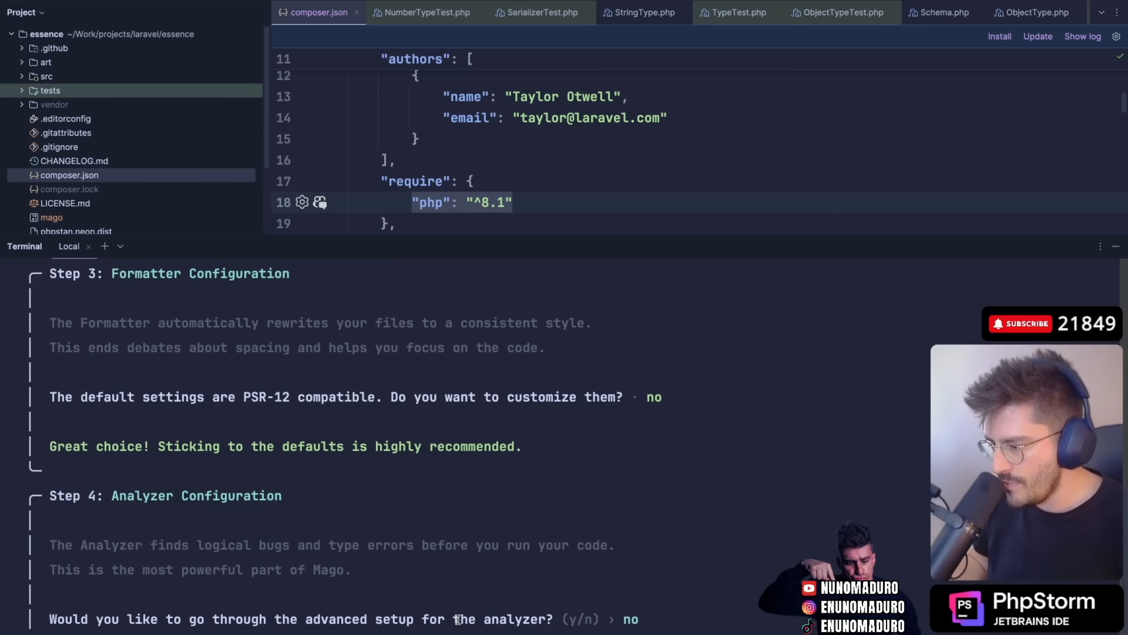
pyautogui.press('Return')
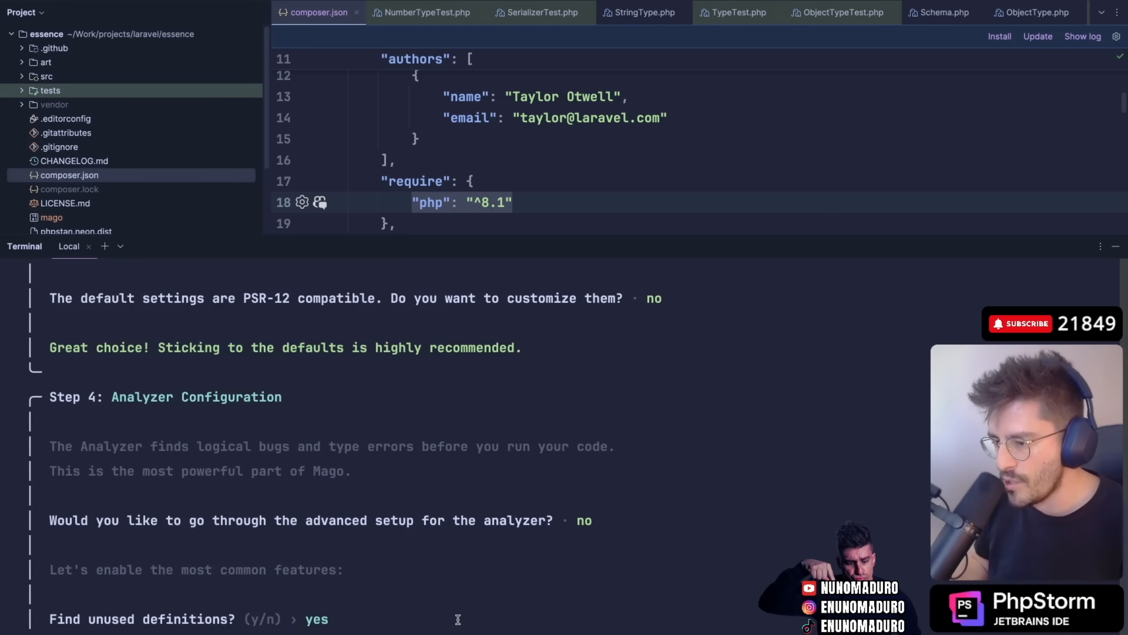
pyautogui.press('Return')
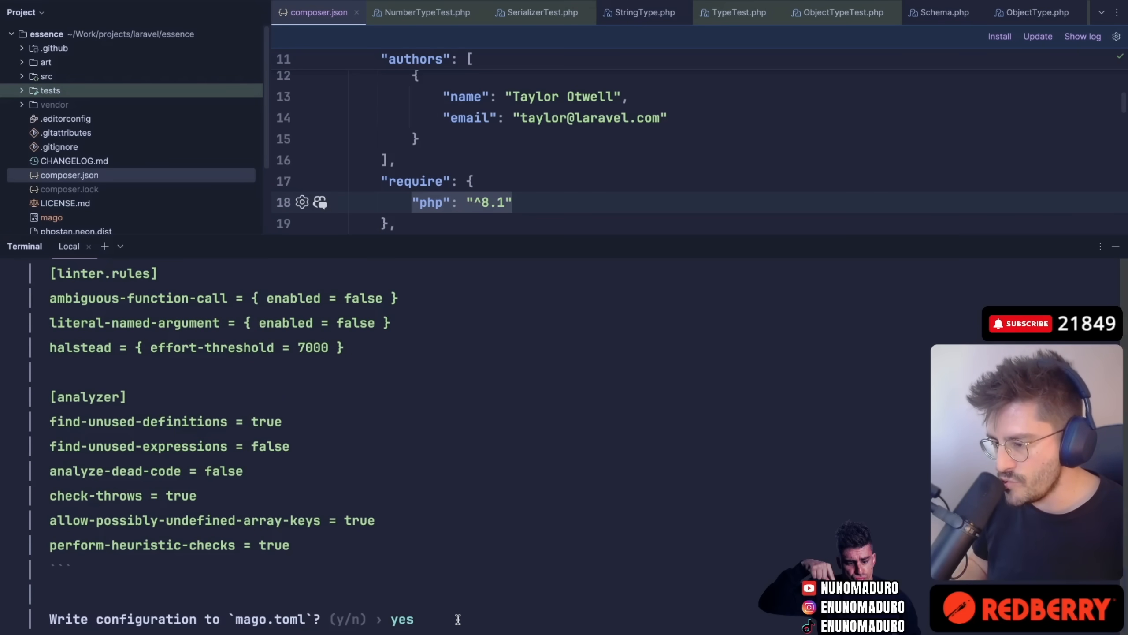
pyautogui.press('Return')
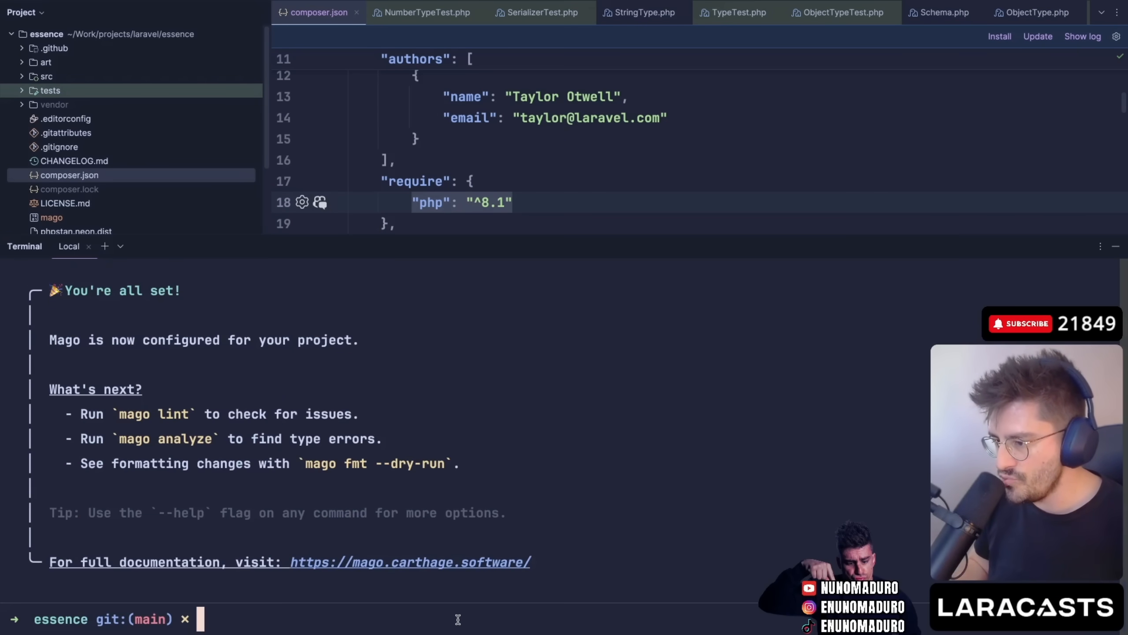
pyautogui.moveTo(353, 246); pyautogui.dragTo(353, 354)
# Review mago.toml's source, formatter and linter sections.
pyautogui.click(62, 231)
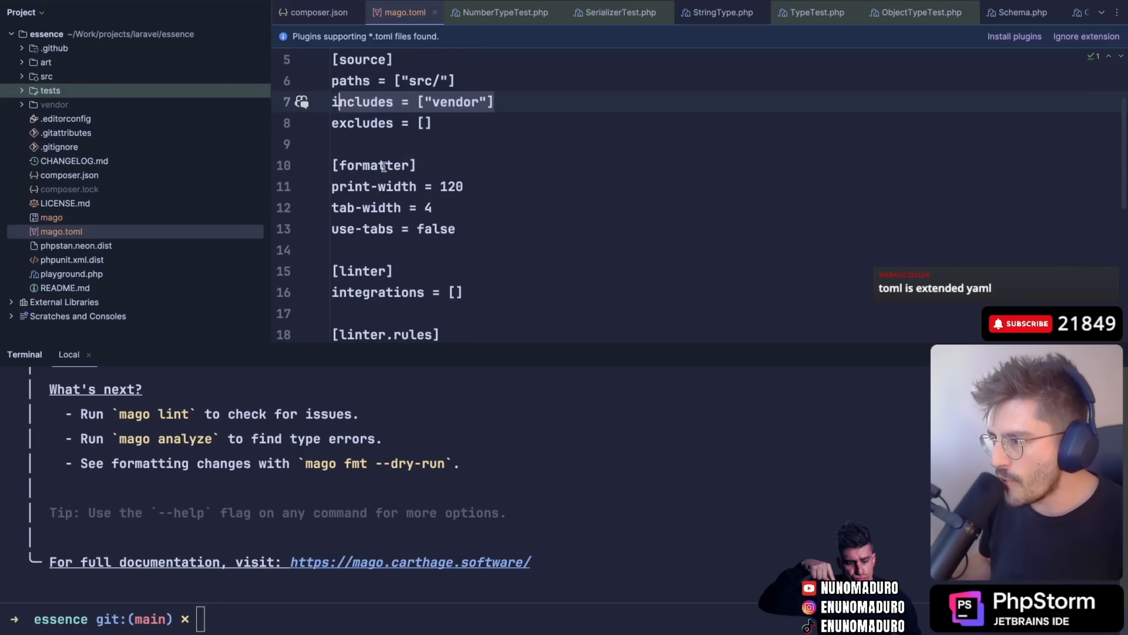
pyautogui.click(381, 166)
pyautogui.scroll(-2, 381, 176)
pyautogui.click(369, 193)
pyautogui.scroll(-2, 397, 256)
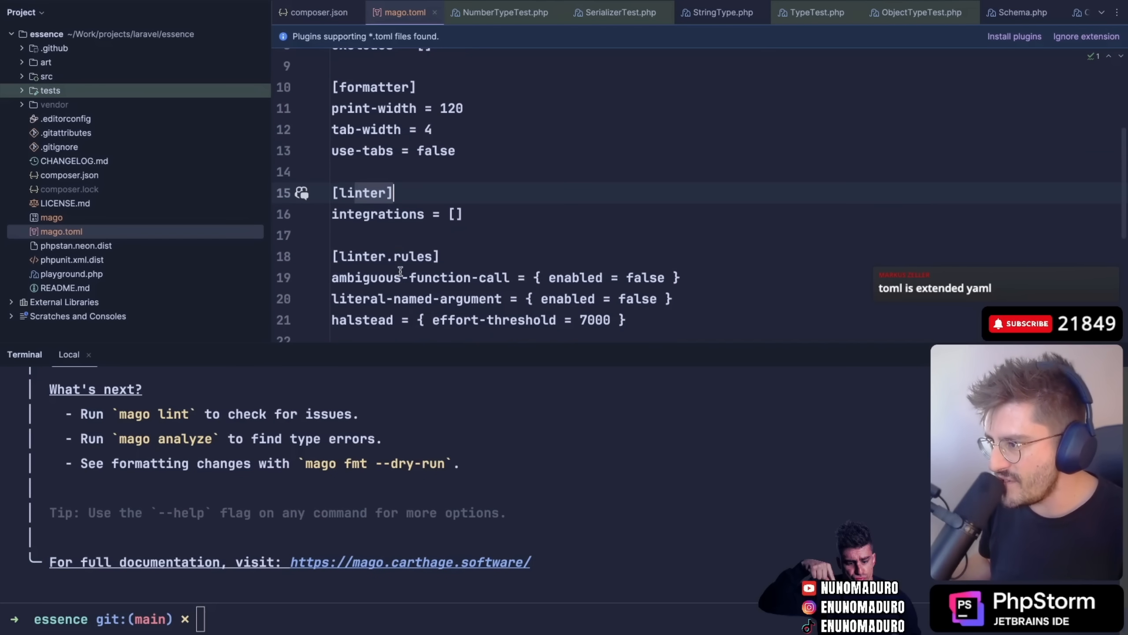
pyautogui.click(363, 256)
pyautogui.scroll(-3, 379, 256)
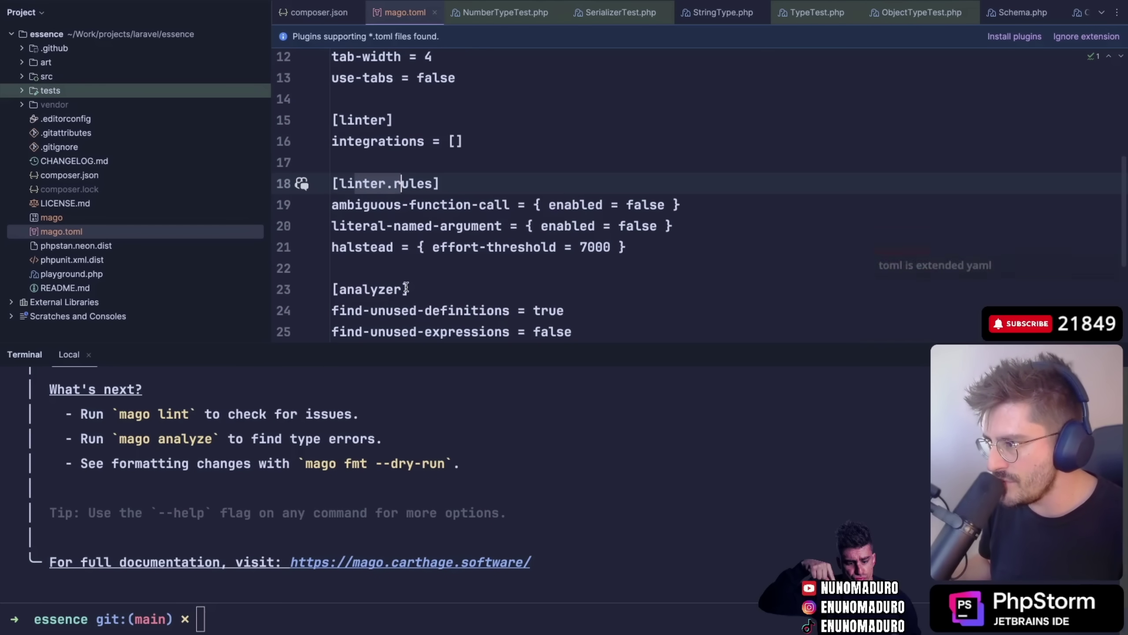
# Inspect the disabled linter rules and the analyzer settings.
pyautogui.click(553, 204)
pyautogui.scroll(-1, 529, 229)
pyautogui.scroll(-1, 441, 282)
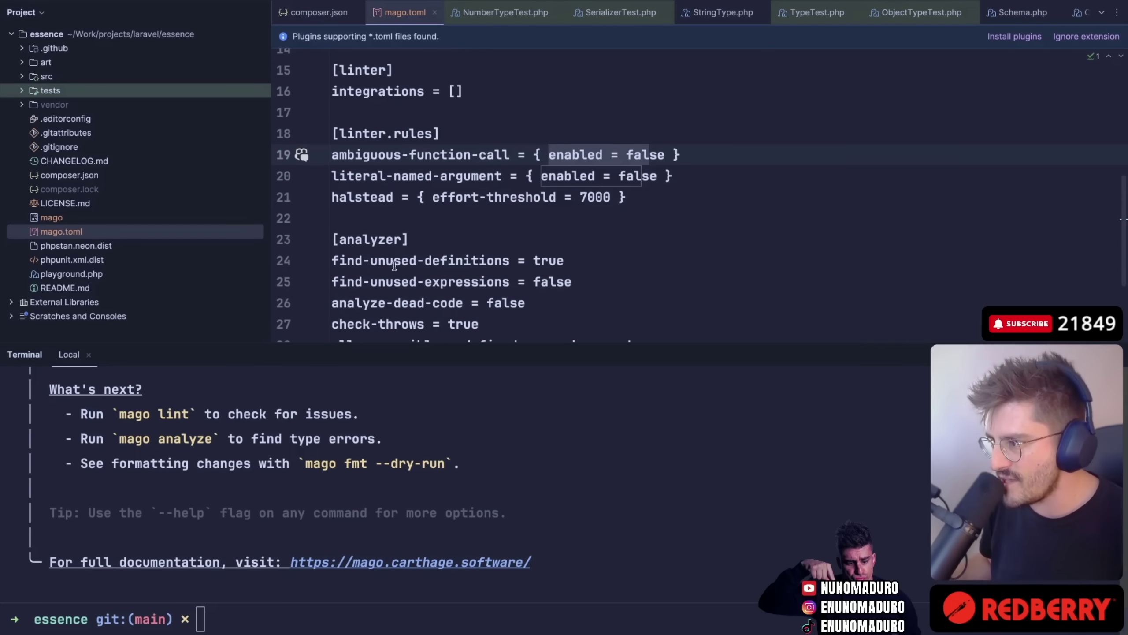
pyautogui.scroll(-2, 374, 252)
pyautogui.click(371, 212)
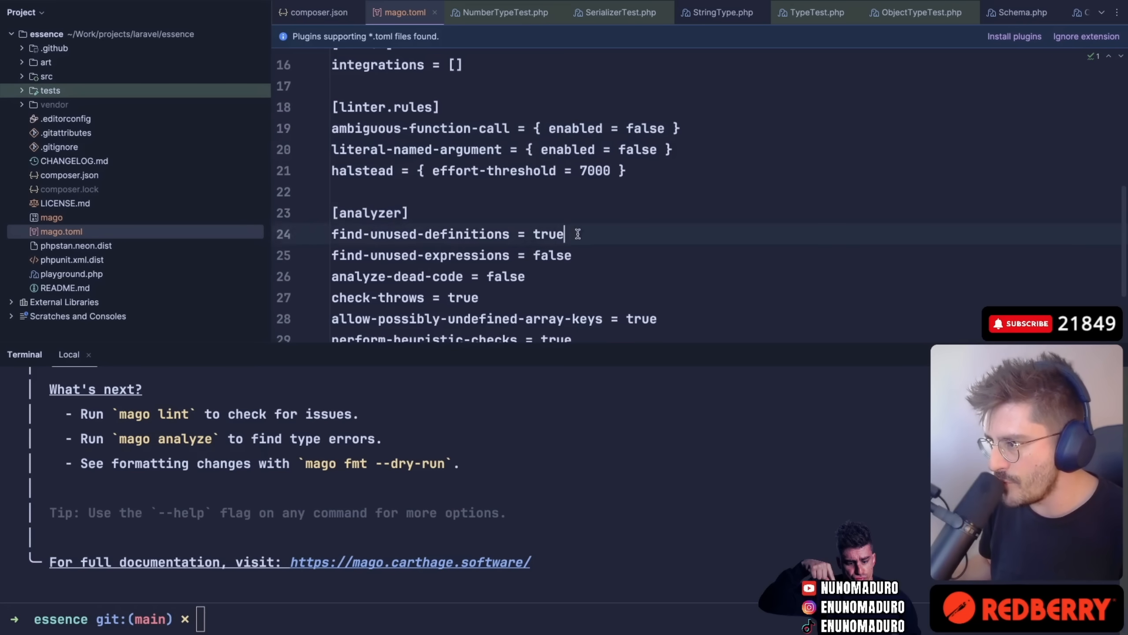
pyautogui.moveTo(331, 206); pyautogui.dragTo(583, 300)
pyautogui.scroll(-1, 582, 320)
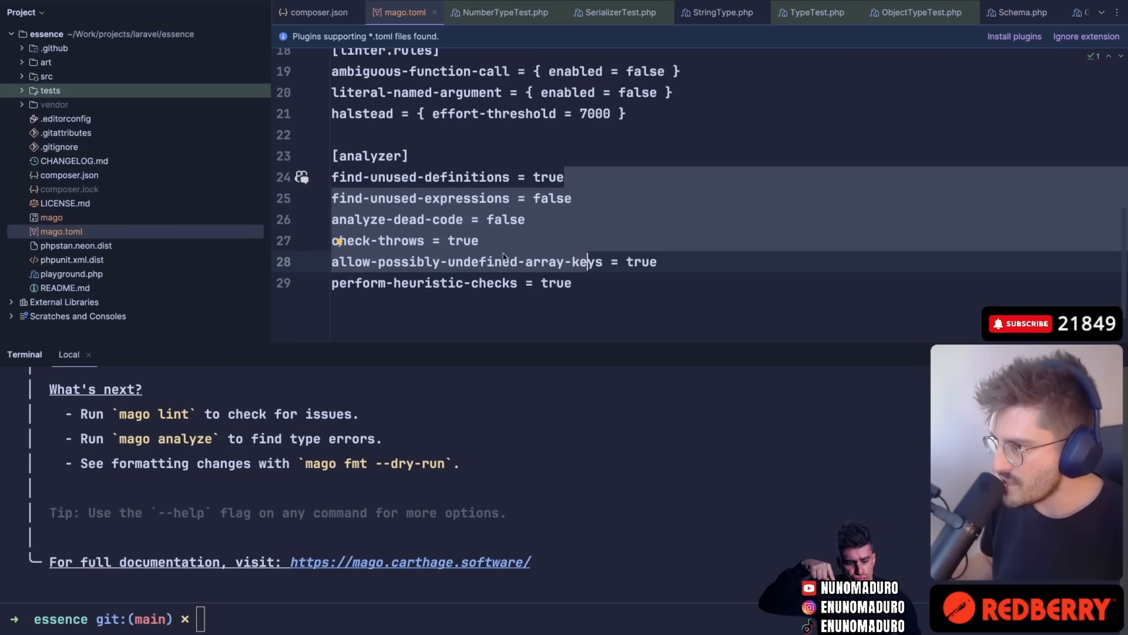
pyautogui.click(498, 239)
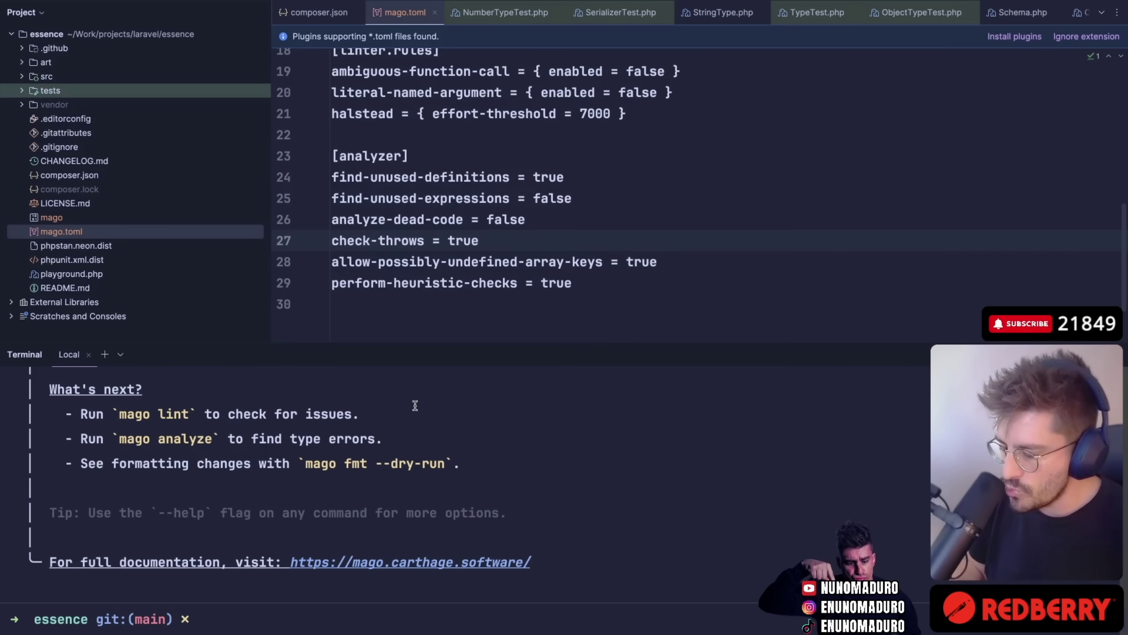
pyautogui.write('clear')
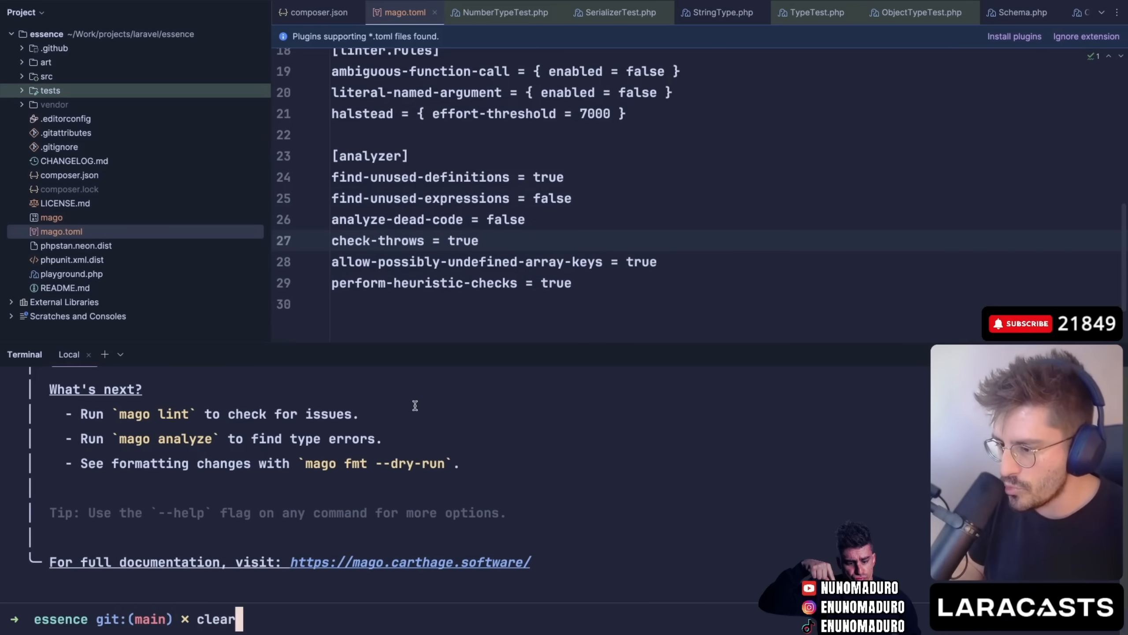
pyautogui.write('ear')
# Run ./mago fmt on the project, then show ./mago fmt --help.
pyautogui.press('Return')
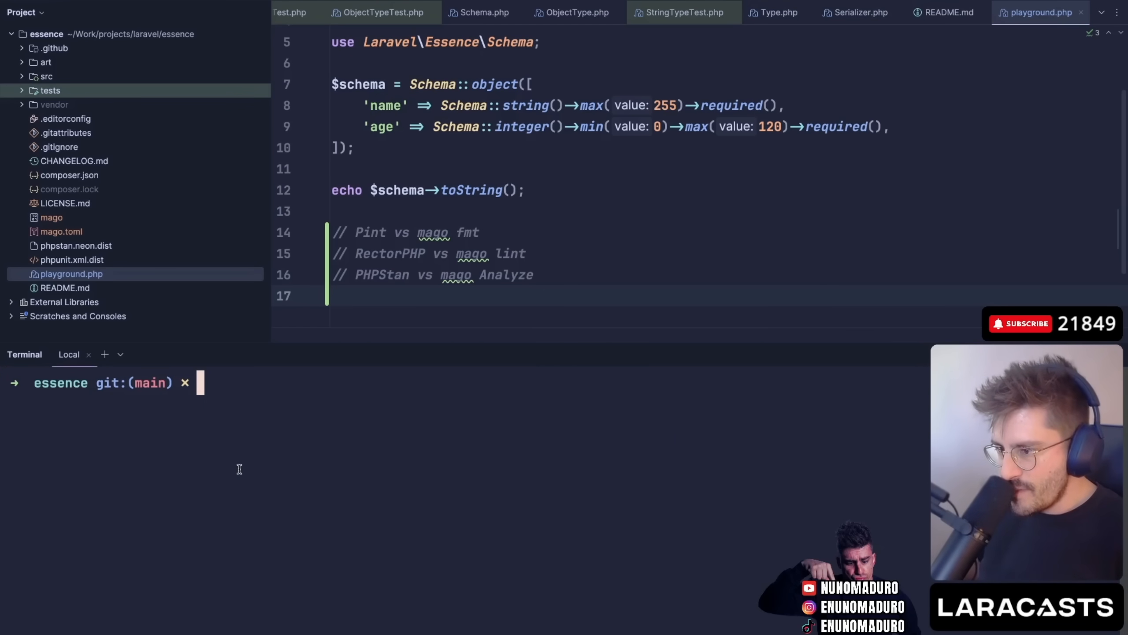
pyautogui.moveTo(269, 341); pyautogui.dragTo(269, 262)
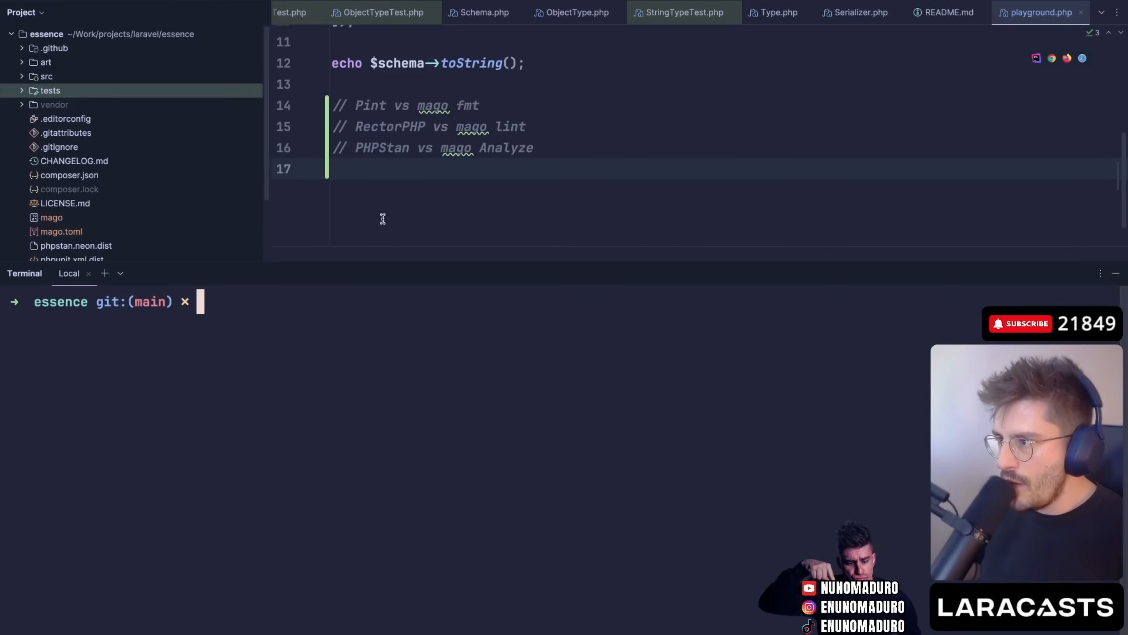
pyautogui.write('p')
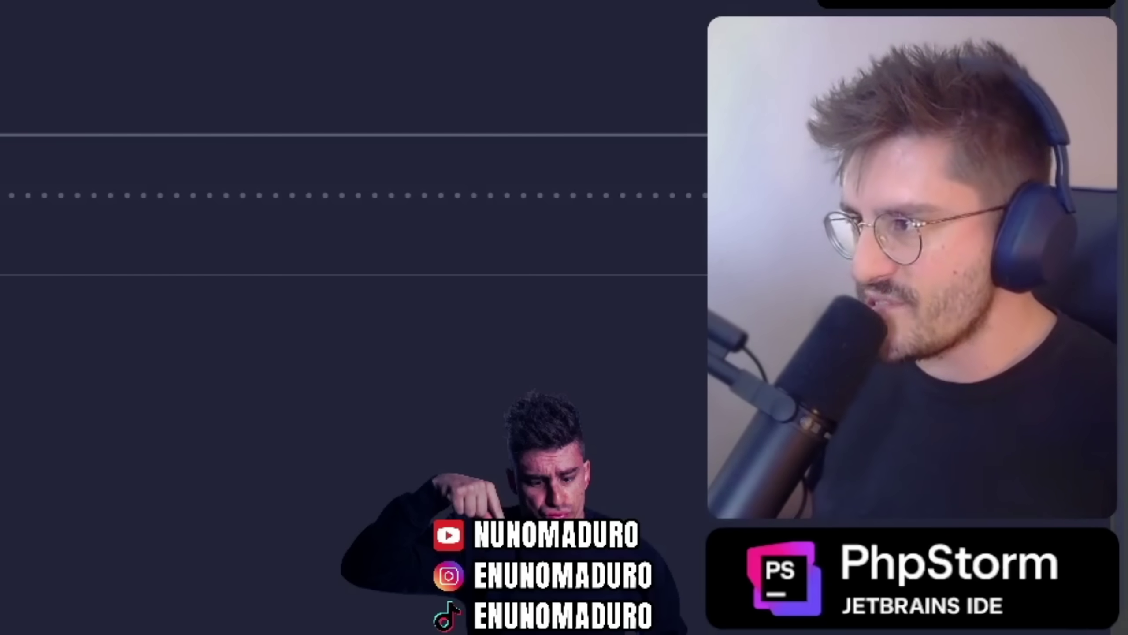
pyautogui.write('a')
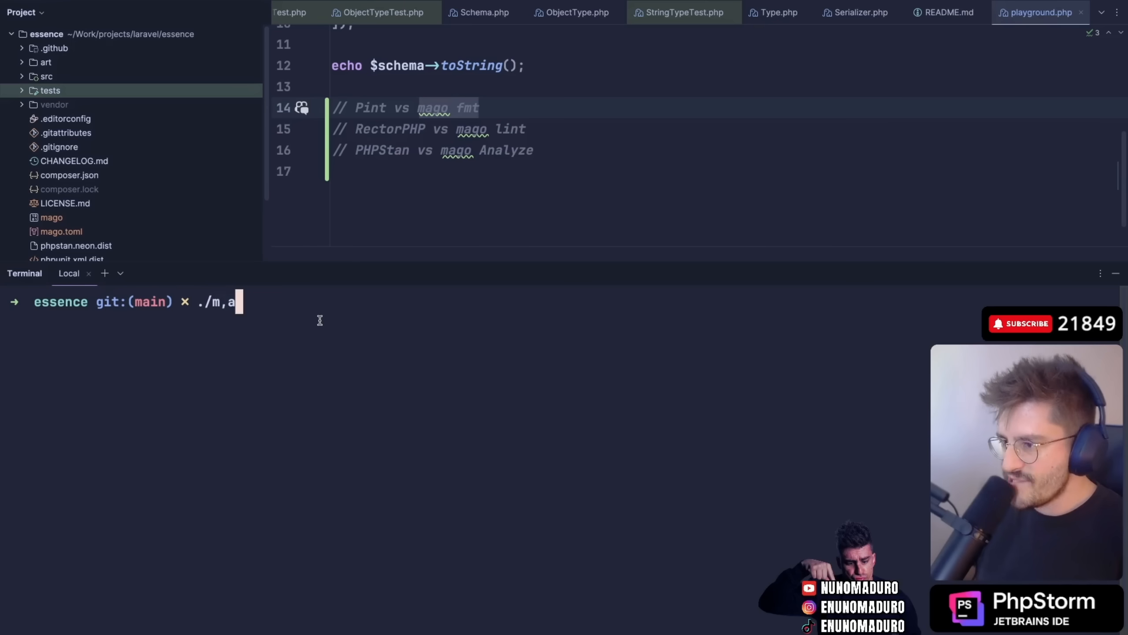
pyautogui.press('BackSpace')
pyautogui.press('BackSpace')
pyautogui.write('ago fmt')
pyautogui.press('Return')
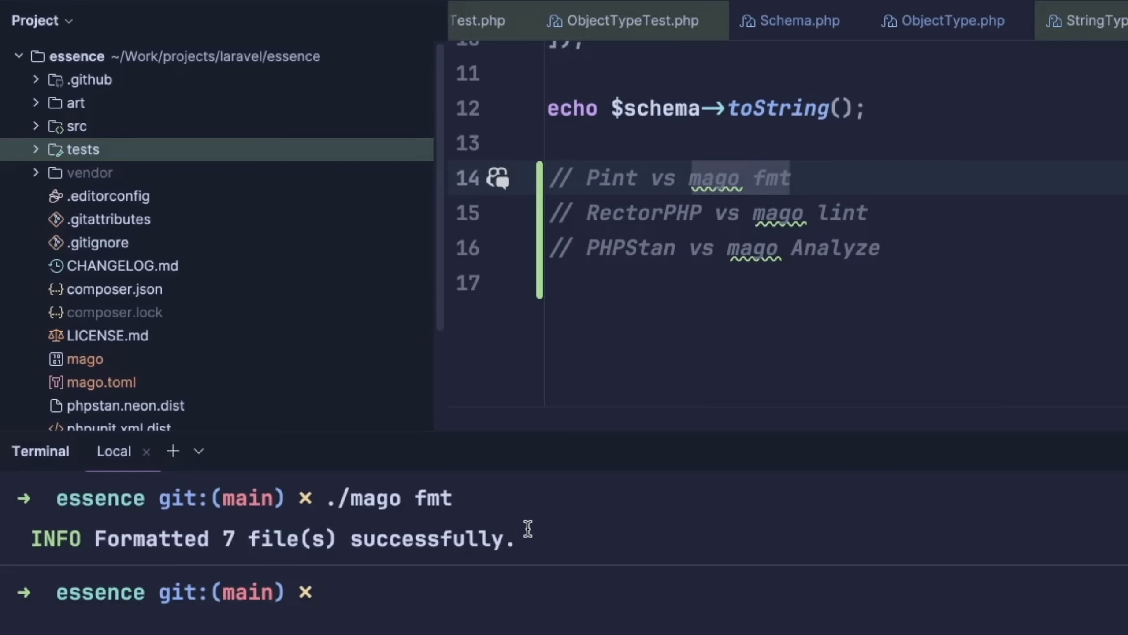
pyautogui.press('Up')
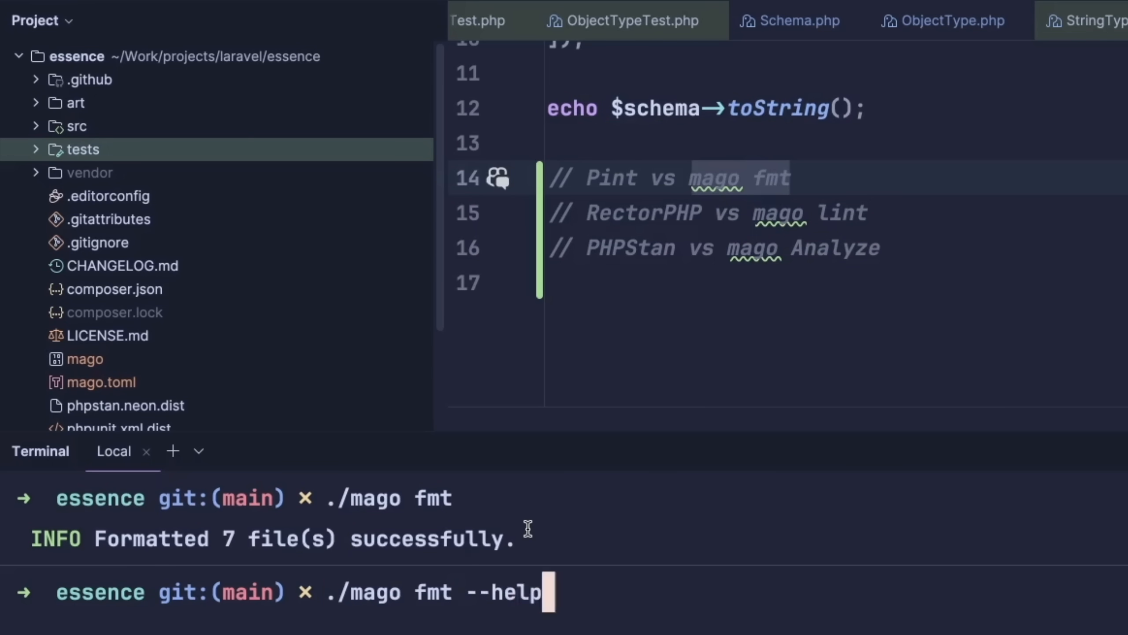
pyautogui.press('Return')
pyautogui.scroll(5, 109, 417)
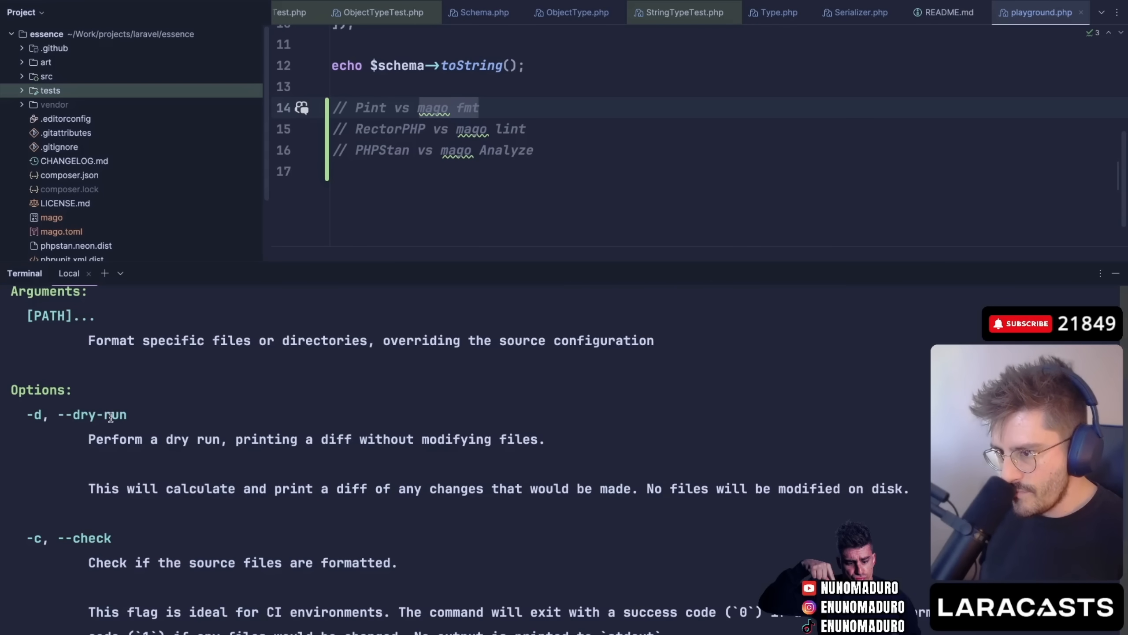
pyautogui.scroll(-5, 108, 417)
pyautogui.scroll(3, 123, 485)
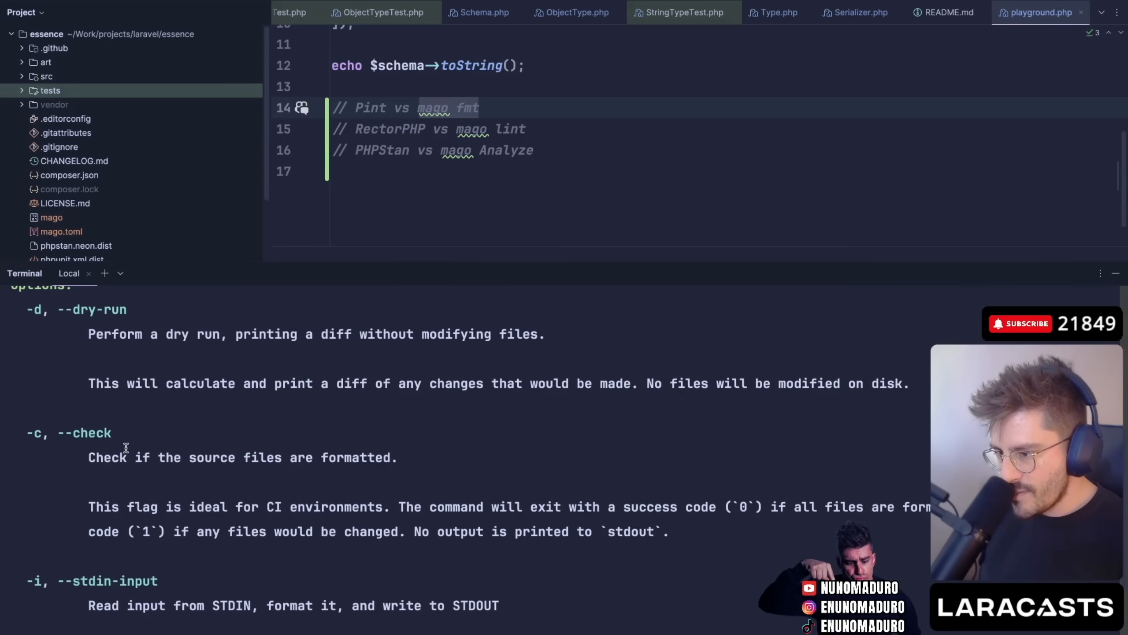
pyautogui.scroll(5, 304, 457)
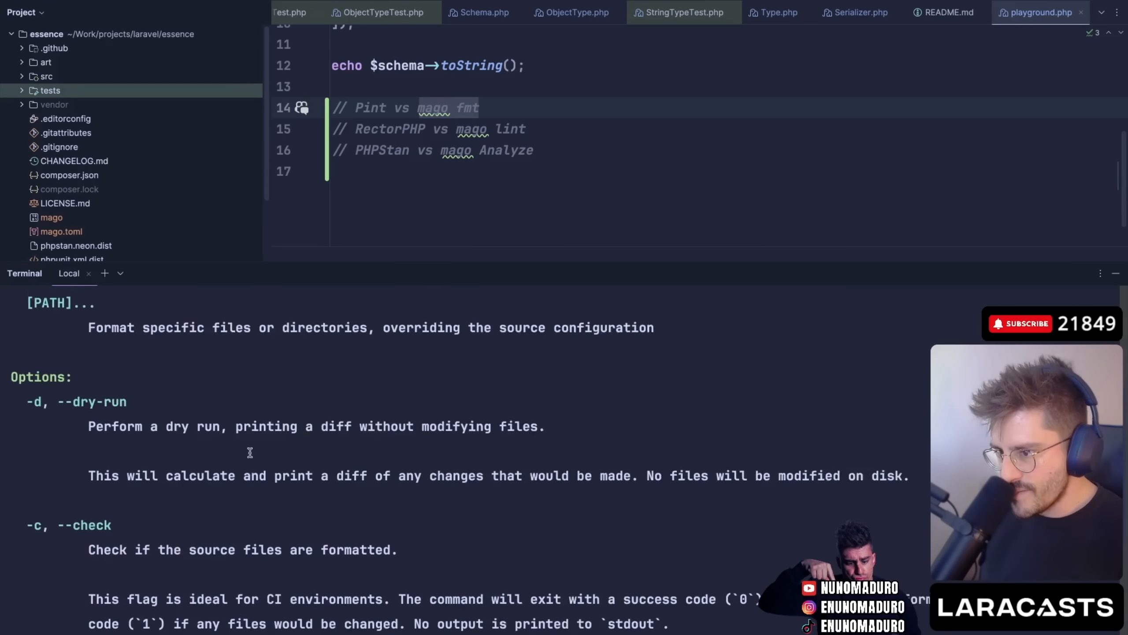
pyautogui.scroll(3, 303, 458)
pyautogui.scroll(8, 248, 447)
pyautogui.write('n')
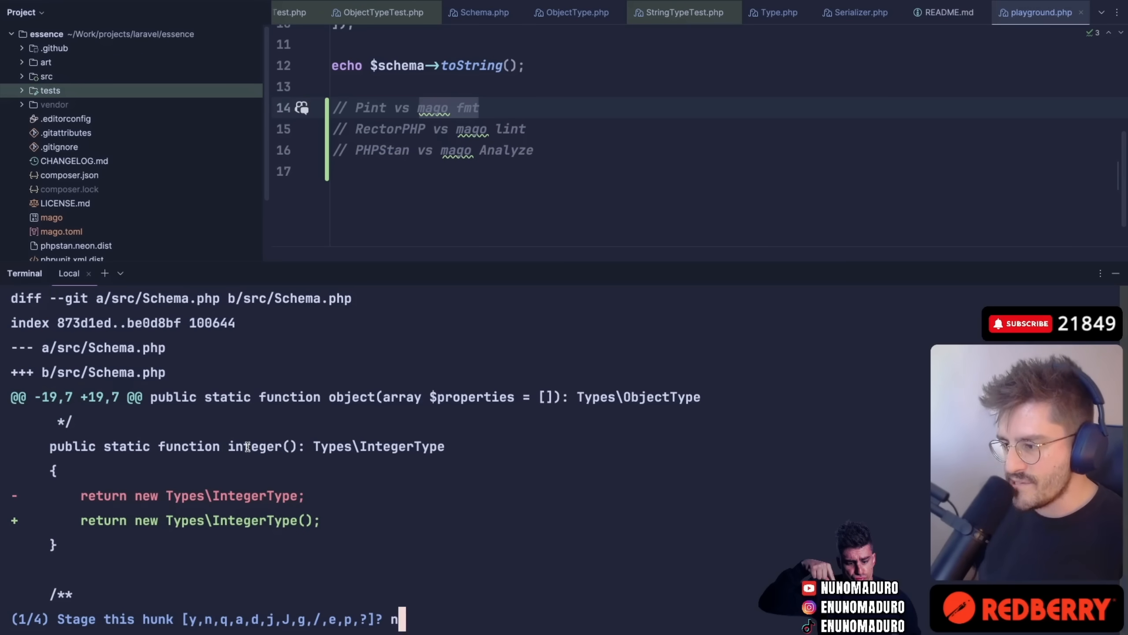
# Review the formatting hunks with git add -p, skipping each one, then abort.
pyautogui.press('Return')
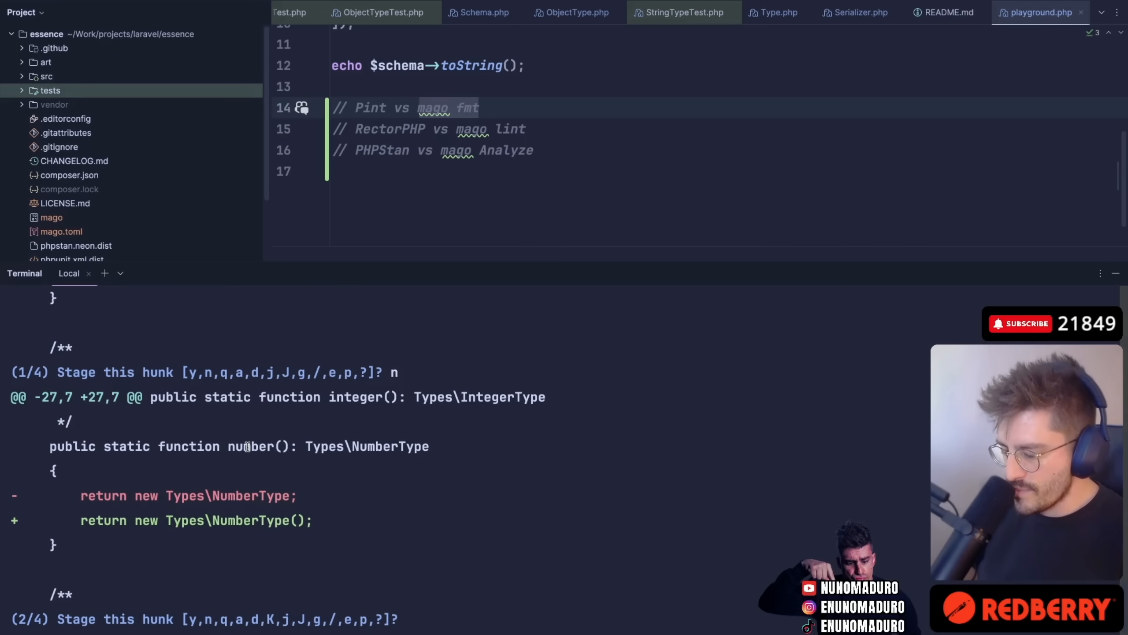
pyautogui.write('n')
pyautogui.press('Return')
pyautogui.write('n')
pyautogui.press('Return')
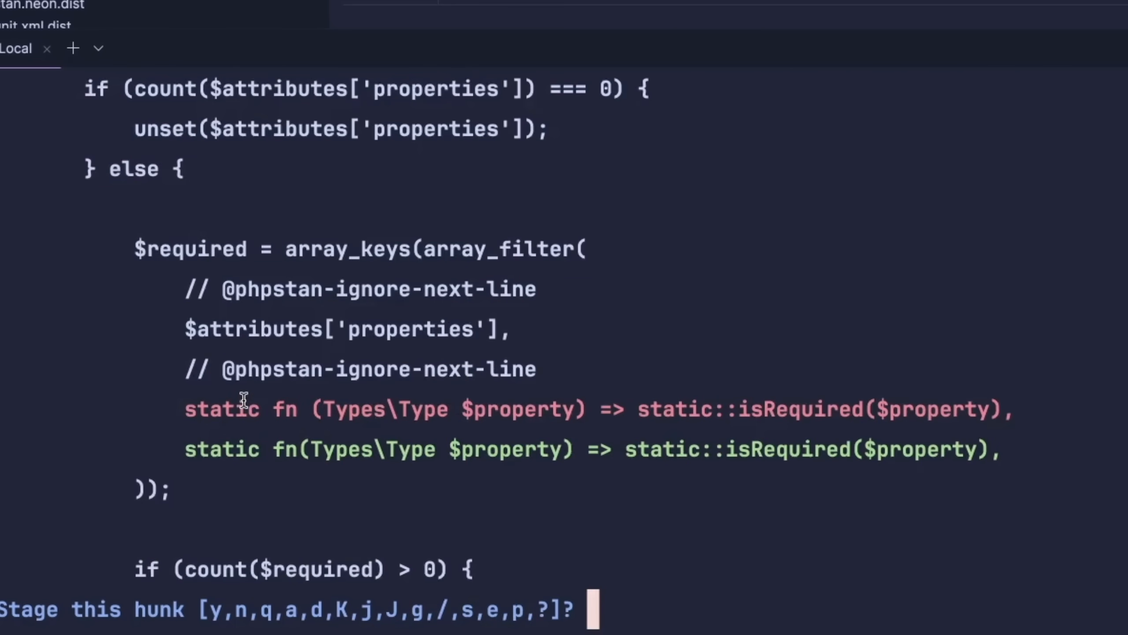
pyautogui.write('n')
pyautogui.press('Return')
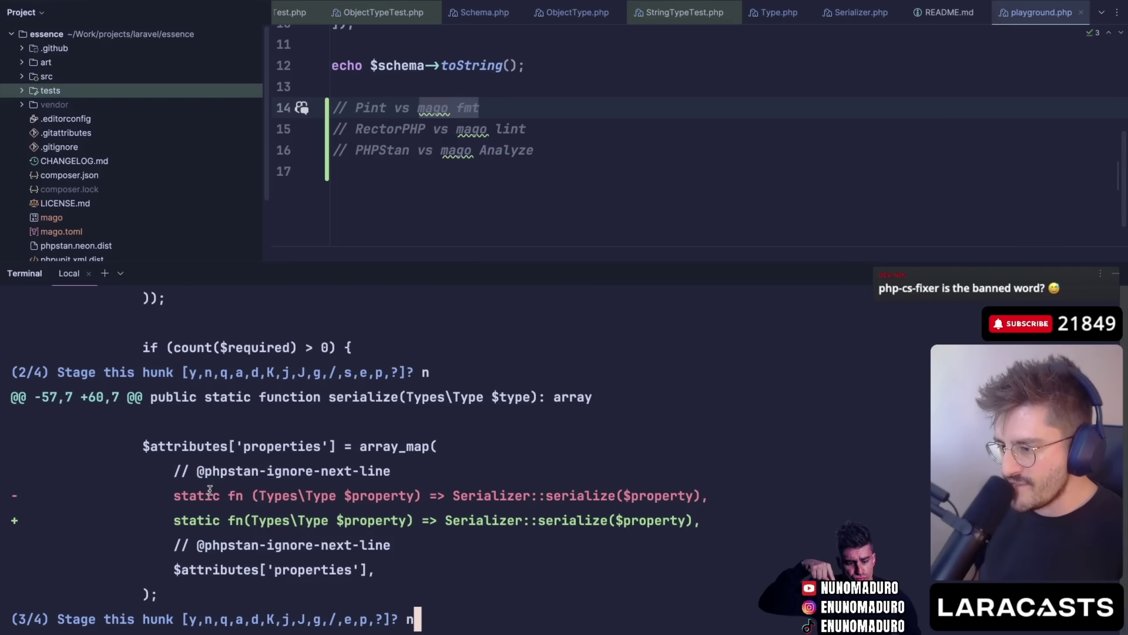
pyautogui.press('Return')
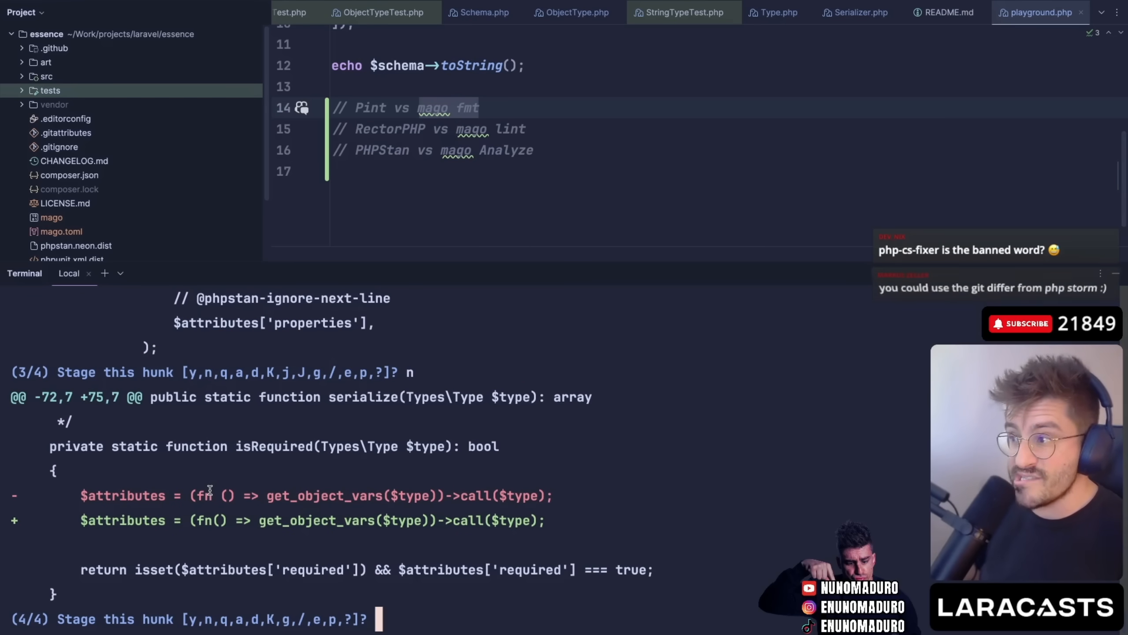
pyautogui.hotkey('ctrl', 'c')
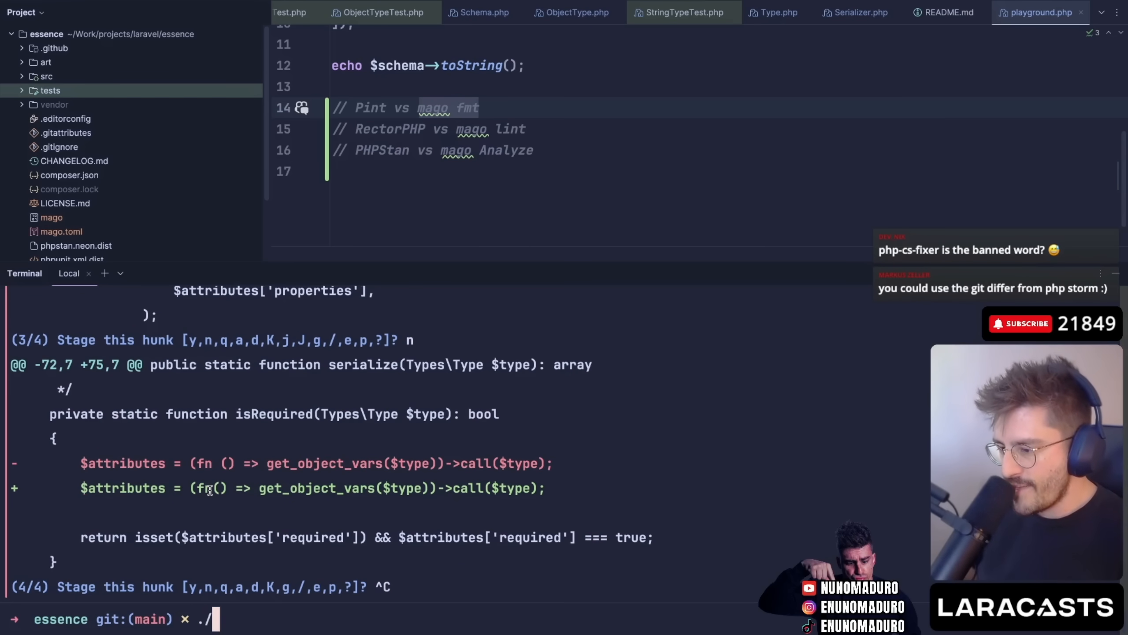
pyautogui.write('pint')
# Run pint, rerun ./mago fmt twice to confirm nothing remains, then check git status.
pyautogui.press('Return')
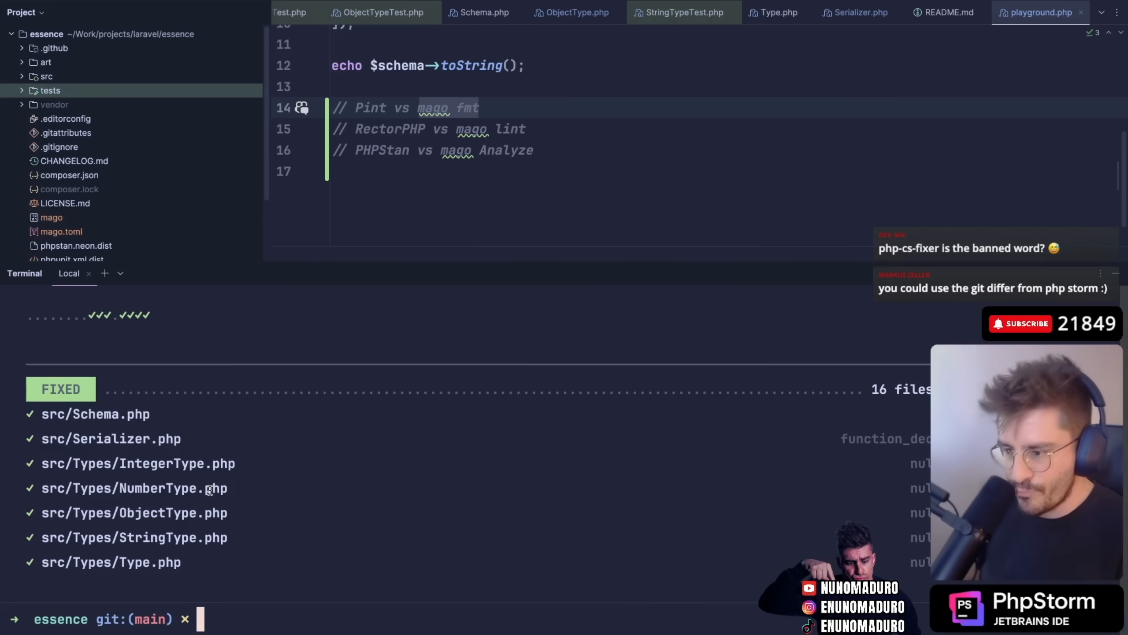
pyautogui.write('git add -p')
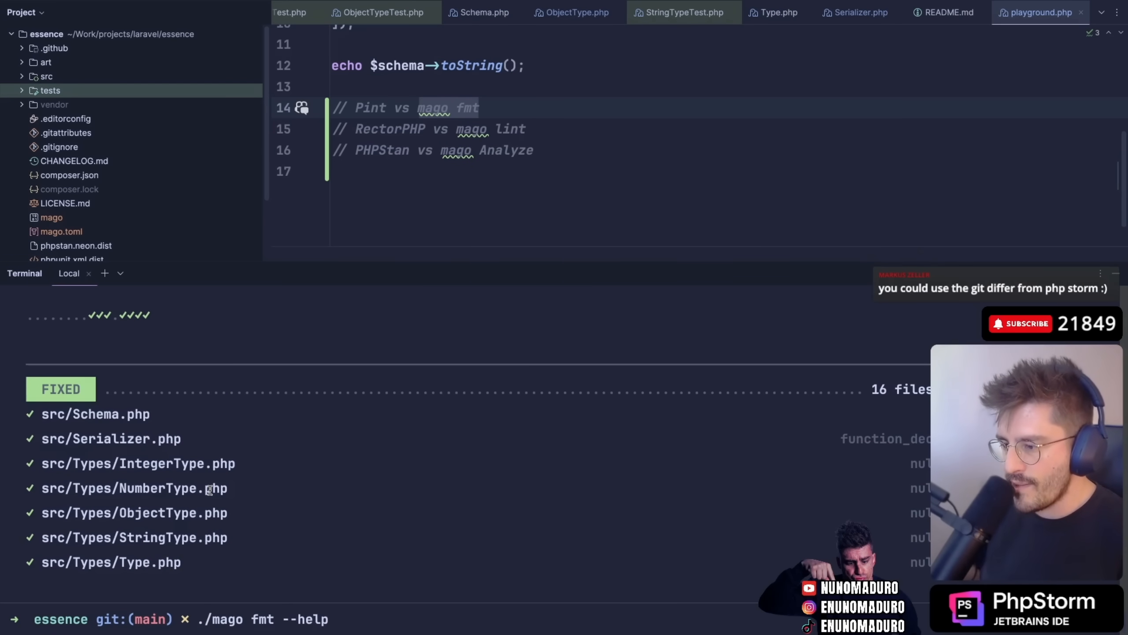
pyautogui.press('Return')
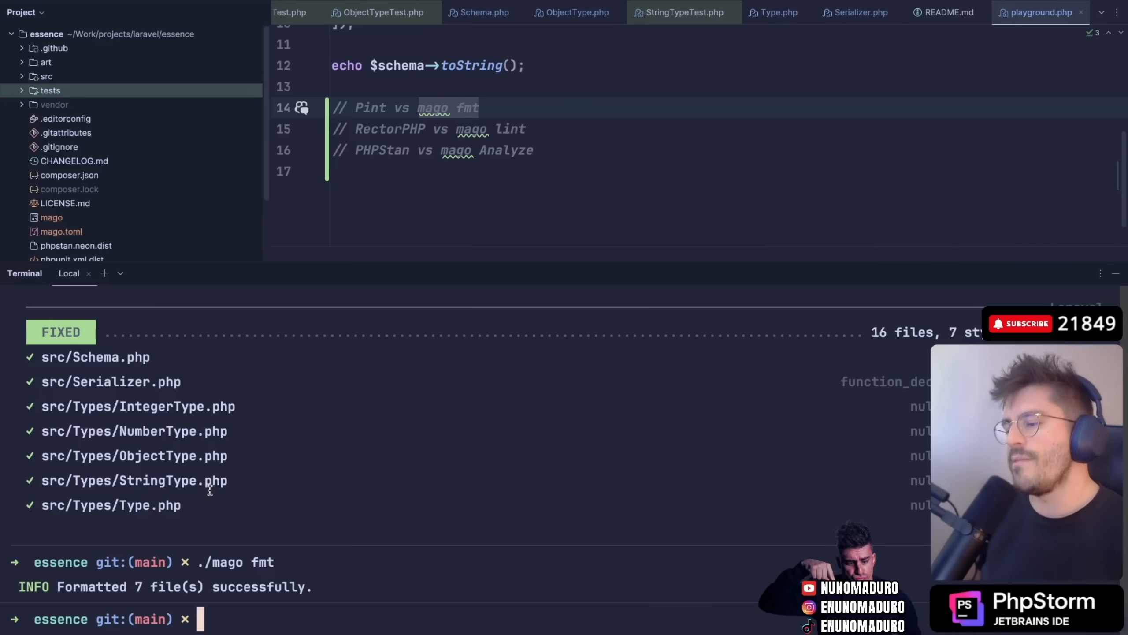
pyautogui.press('Up')
pyautogui.press('Return')
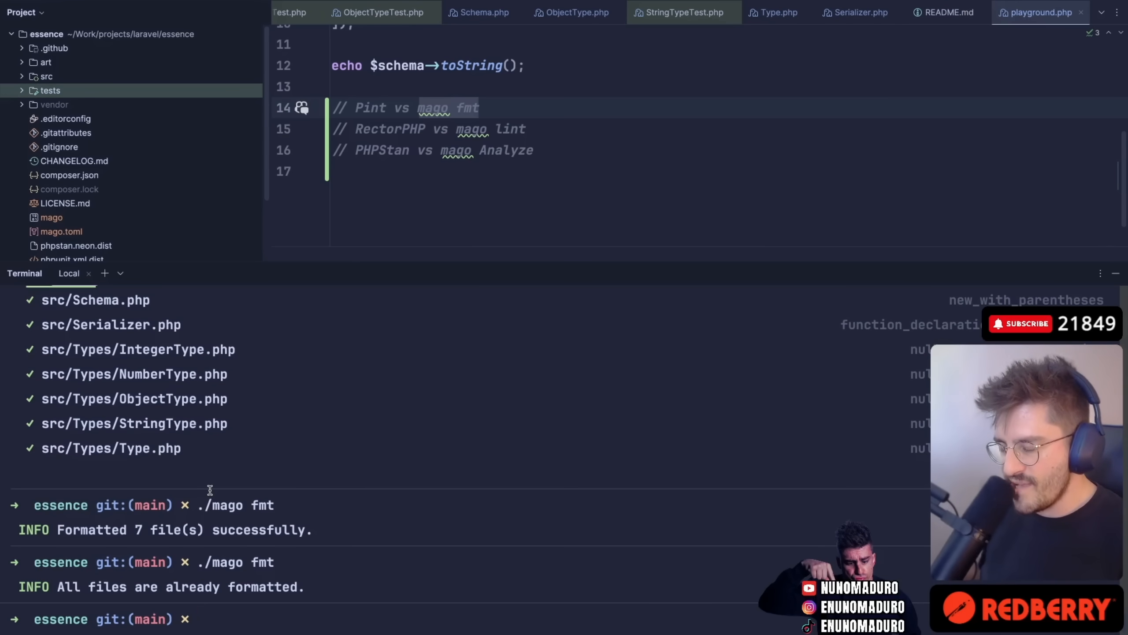
pyautogui.write('git status')
pyautogui.press('Return')
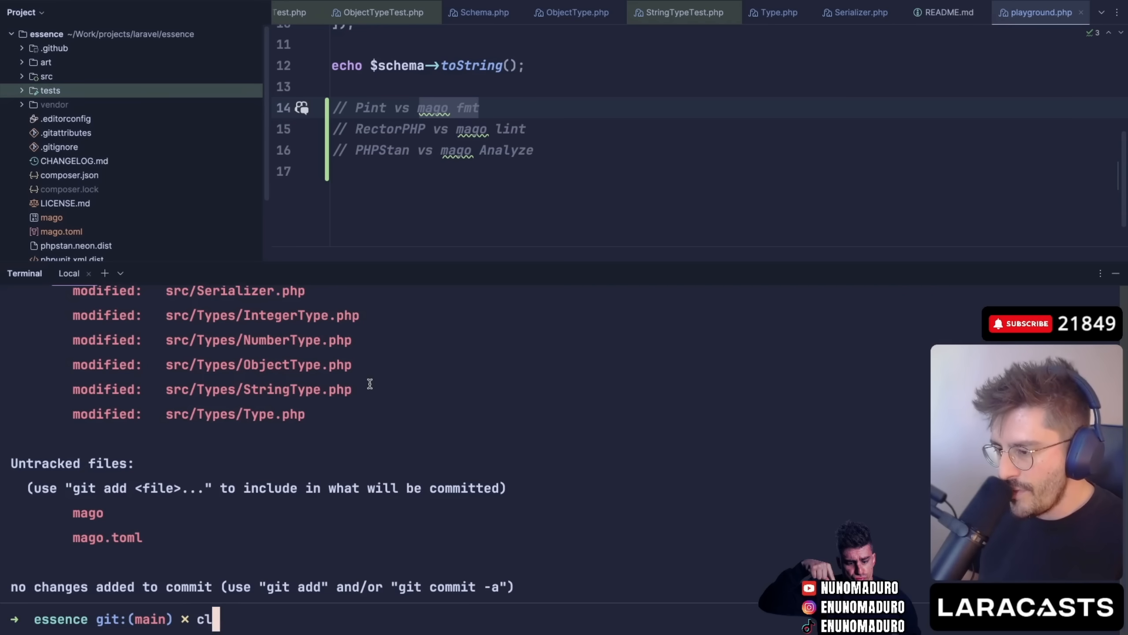
# Time Pint on the project and note its 421ms total run time in playground.php.
pyautogui.press('Return')
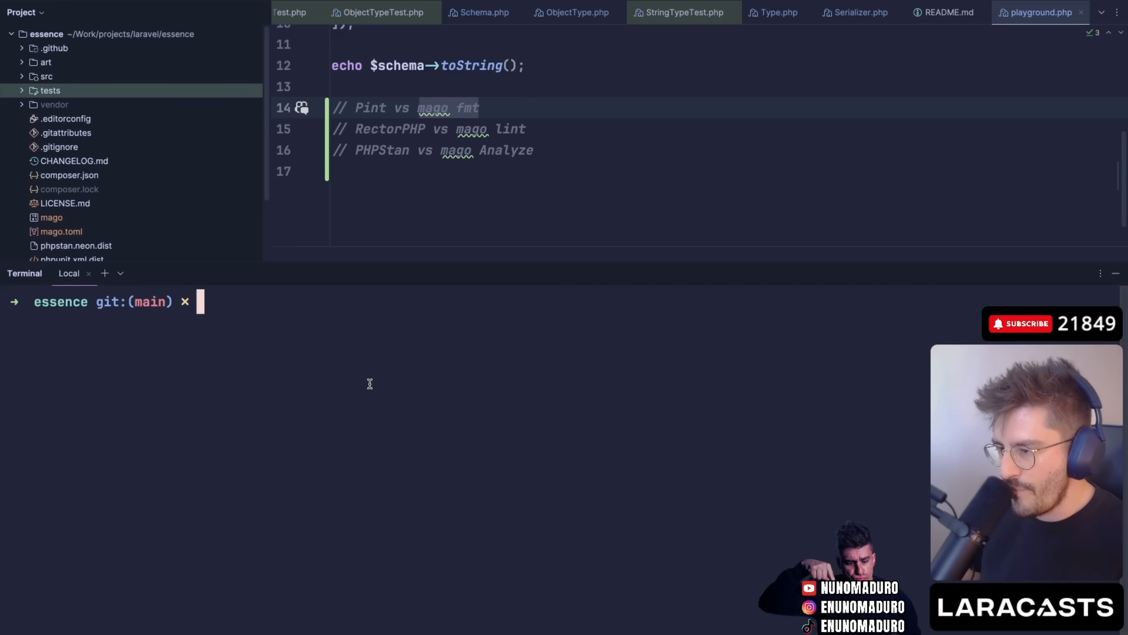
pyautogui.press('BackSpace')
pyautogui.write('time poo')
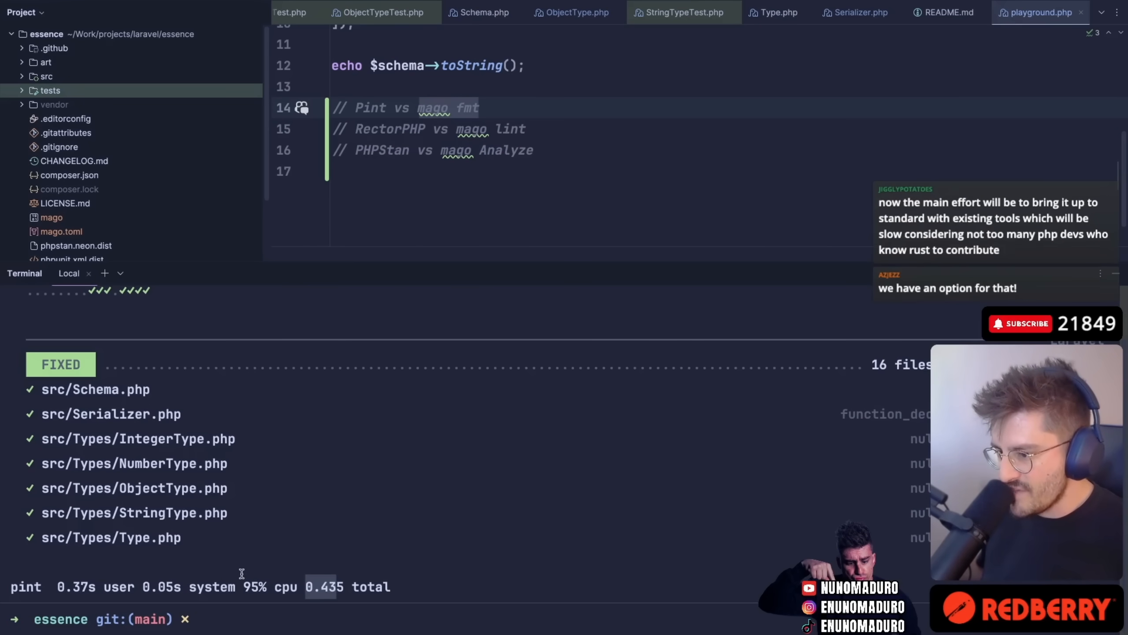
pyautogui.doubleClick(315, 588)
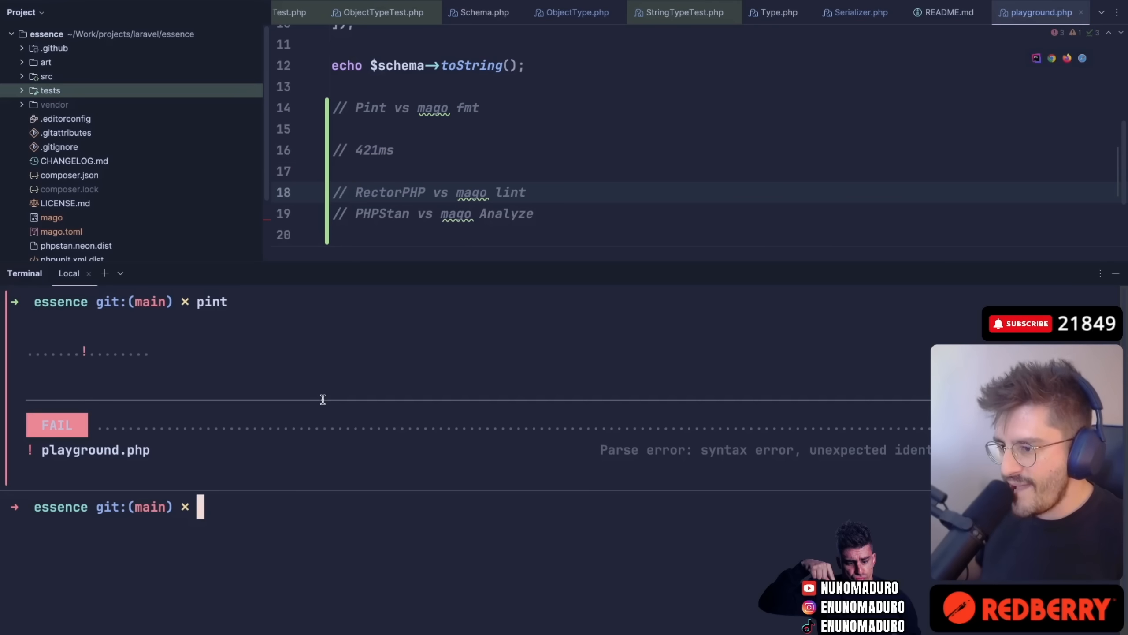
pyautogui.press('Return')
# Time ./mago fmt on the project for comparison.
pyautogui.hotkey('ctrl', 'l')
pyautogui.write('mago fmt')
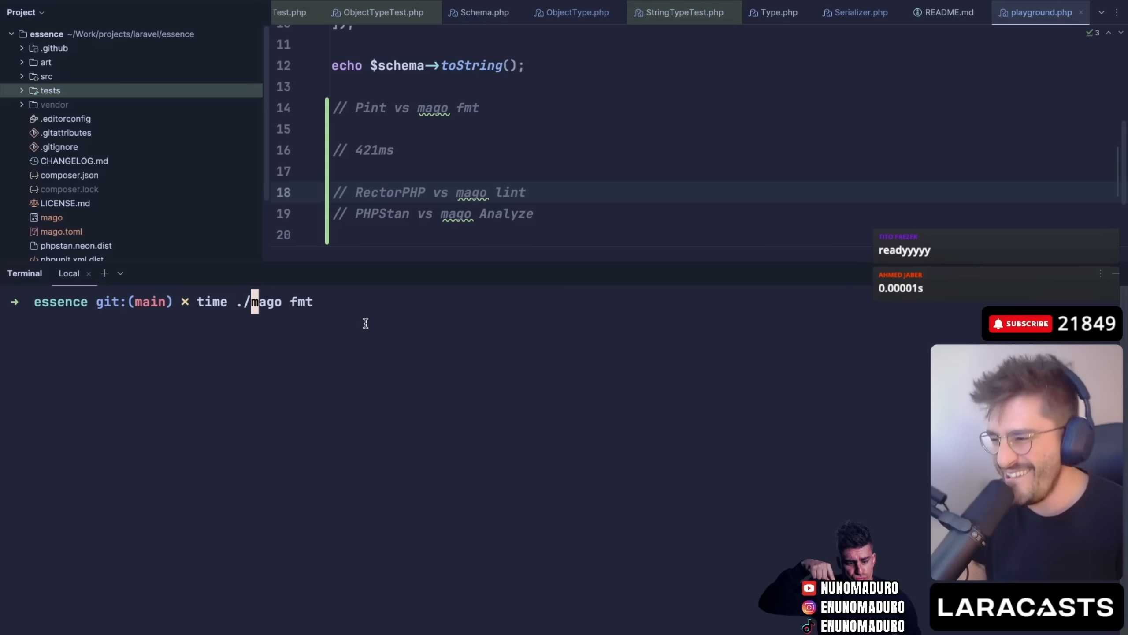
pyautogui.press('Return')
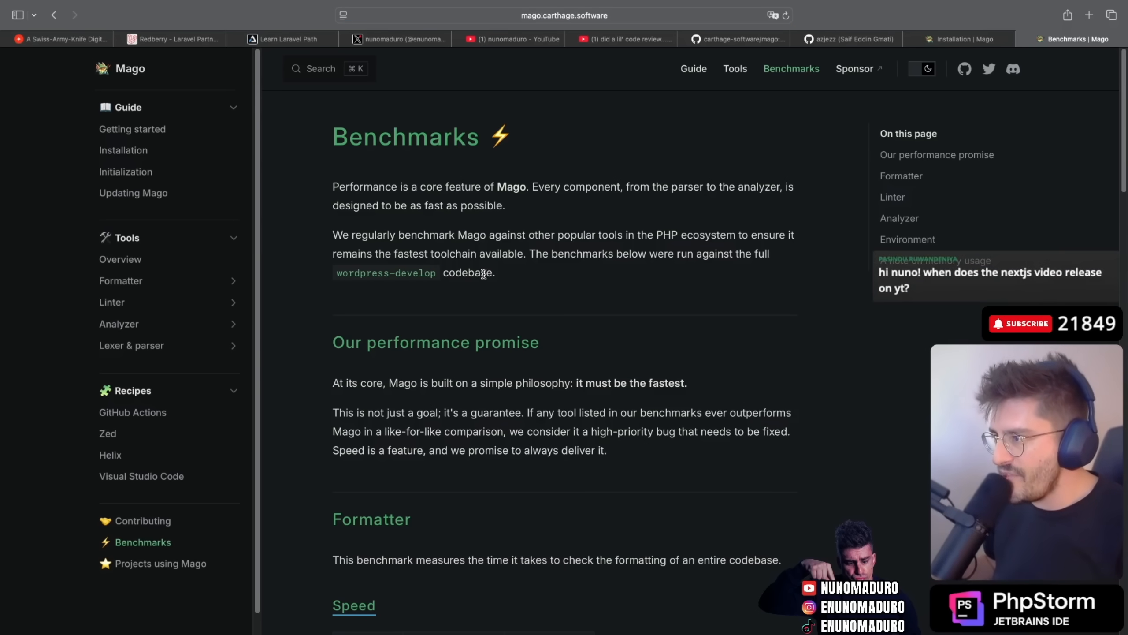
pyautogui.scroll(-1, 484, 275)
pyautogui.scroll(-3, 483, 274)
pyautogui.scroll(-3, 483, 275)
pyautogui.scroll(-2, 483, 274)
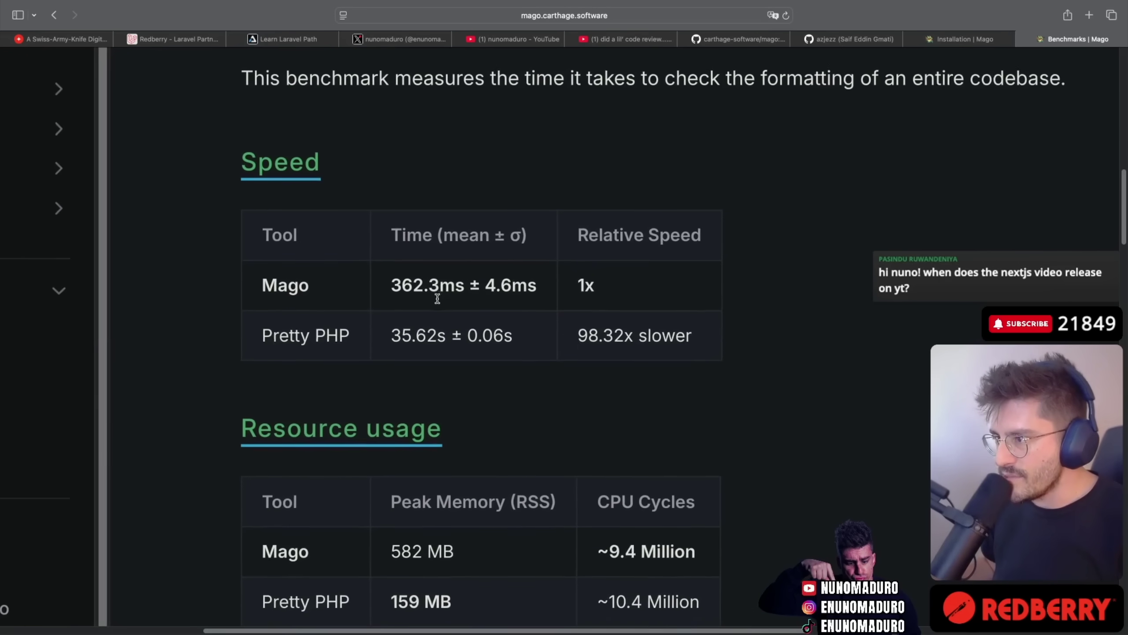
pyautogui.scroll(1, 397, 313)
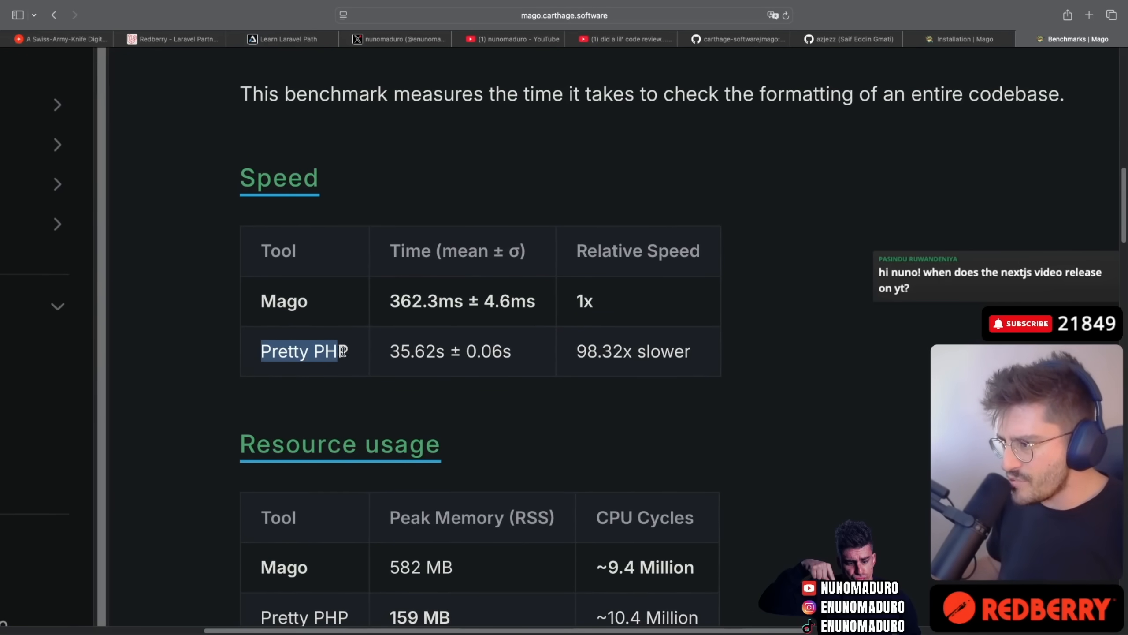
# Copy Pretty PHP from the benchmark table and paste it as a search in a new tab.
pyautogui.press('super+c')
pyautogui.press('super+t')
pyautogui.press('super+v')
# Search Pretty PHP, read the lkrms/pretty-php GitHub README, and return to the Benchmarks tab.
pyautogui.press('Return')
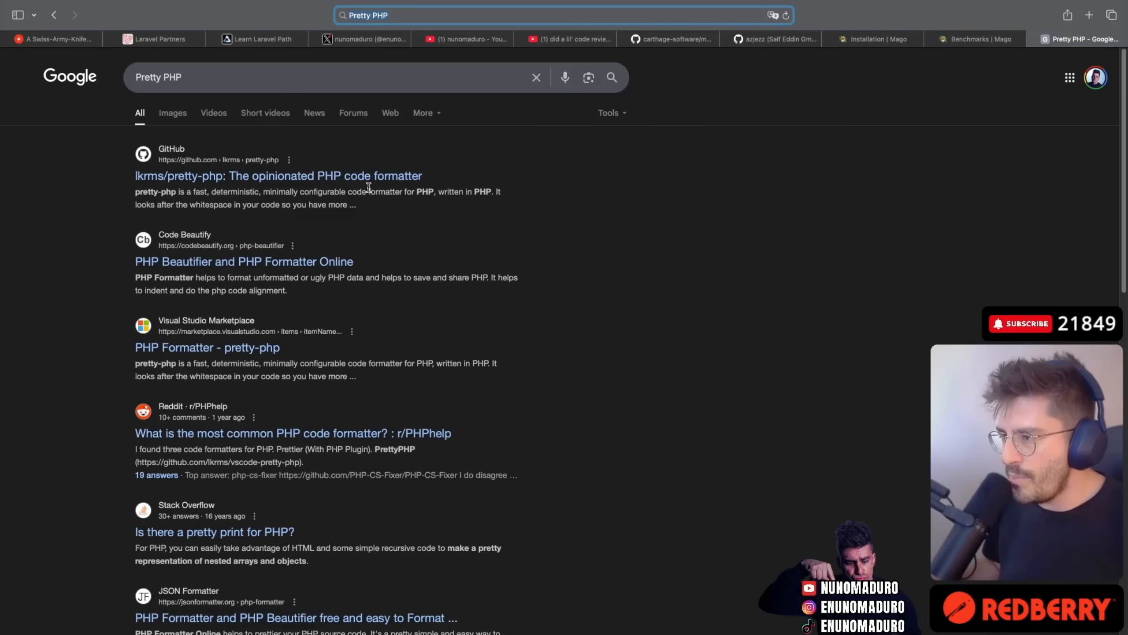
pyautogui.click(343, 180)
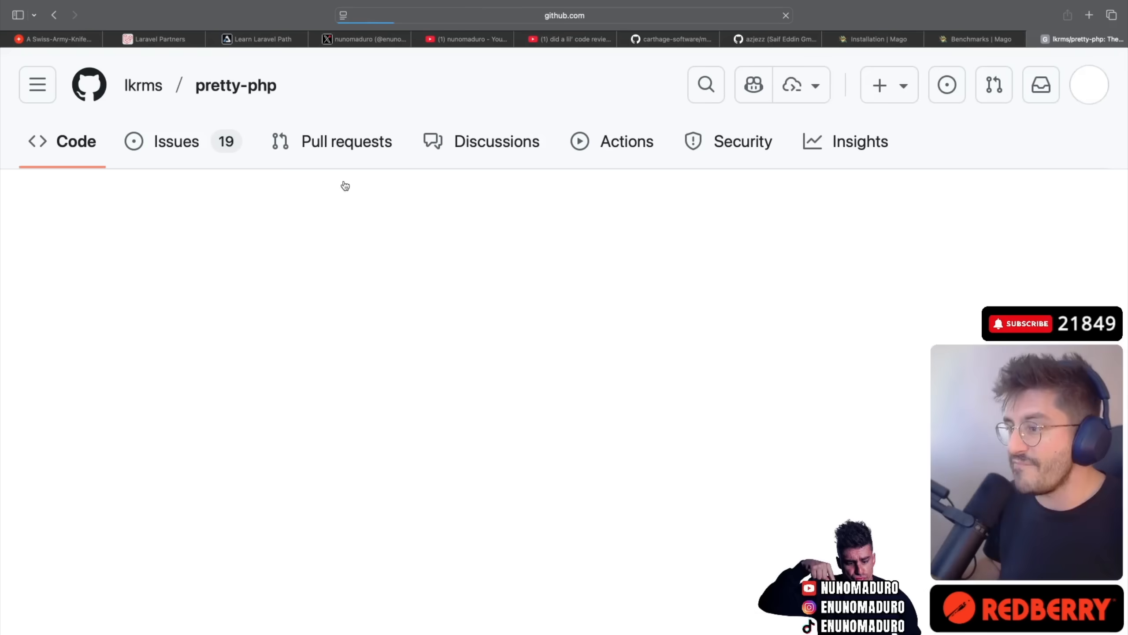
pyautogui.scroll(-1, 341, 255)
pyautogui.scroll(-5, 340, 264)
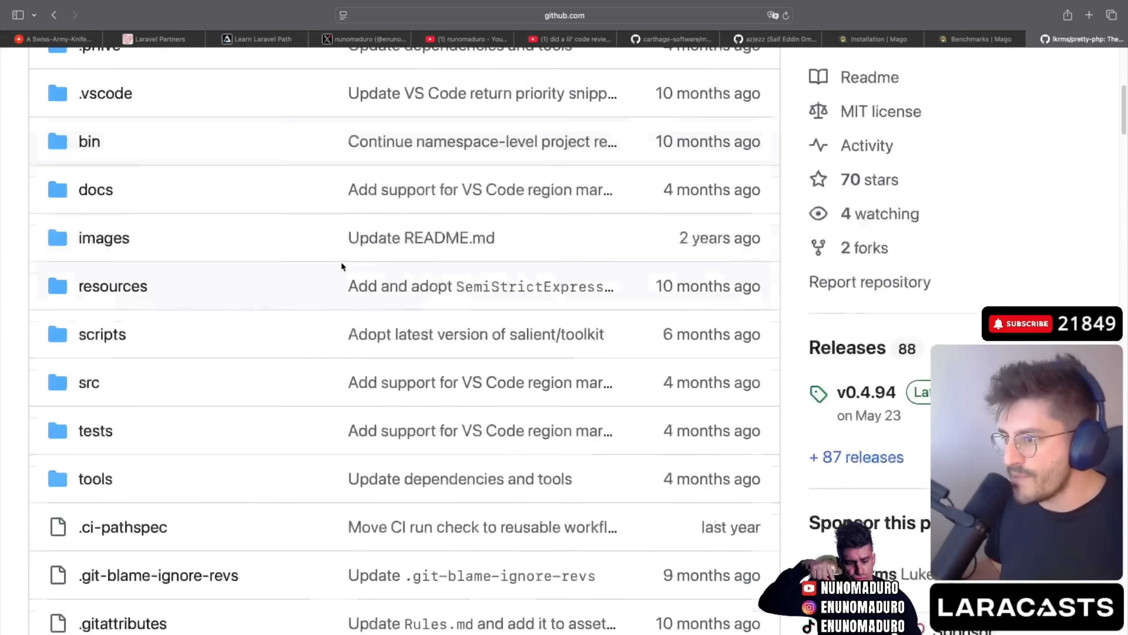
pyautogui.scroll(-5, 340, 262)
pyautogui.scroll(3, 340, 258)
pyautogui.scroll(-10, 398, 386)
pyautogui.scroll(-1, 328, 403)
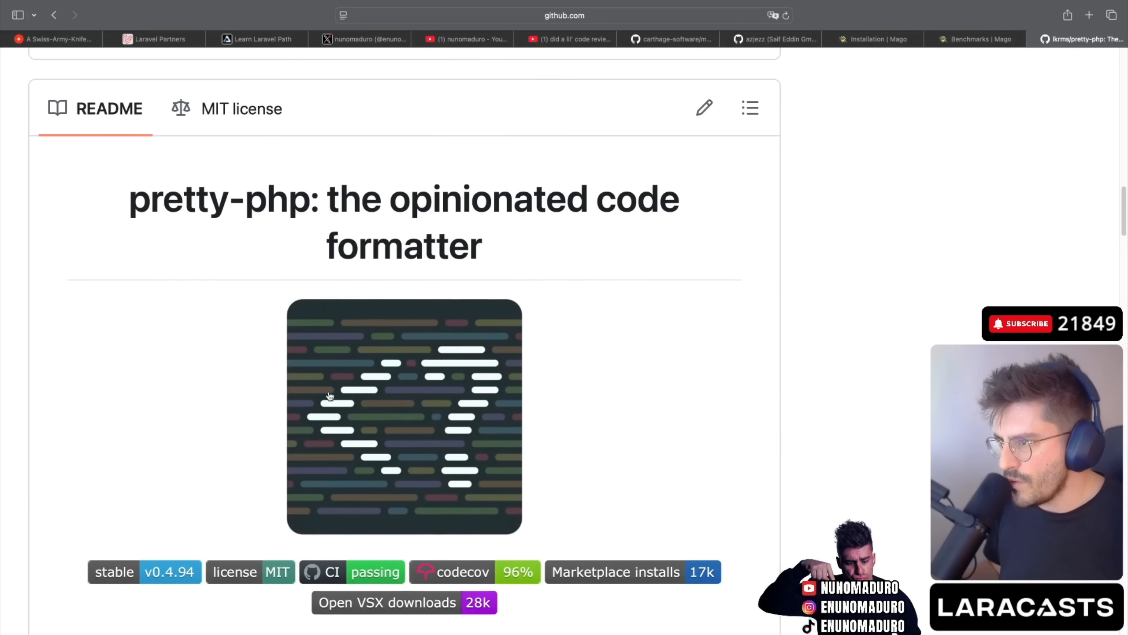
pyautogui.scroll(-2, 468, 459)
pyautogui.scroll(-5, 456, 443)
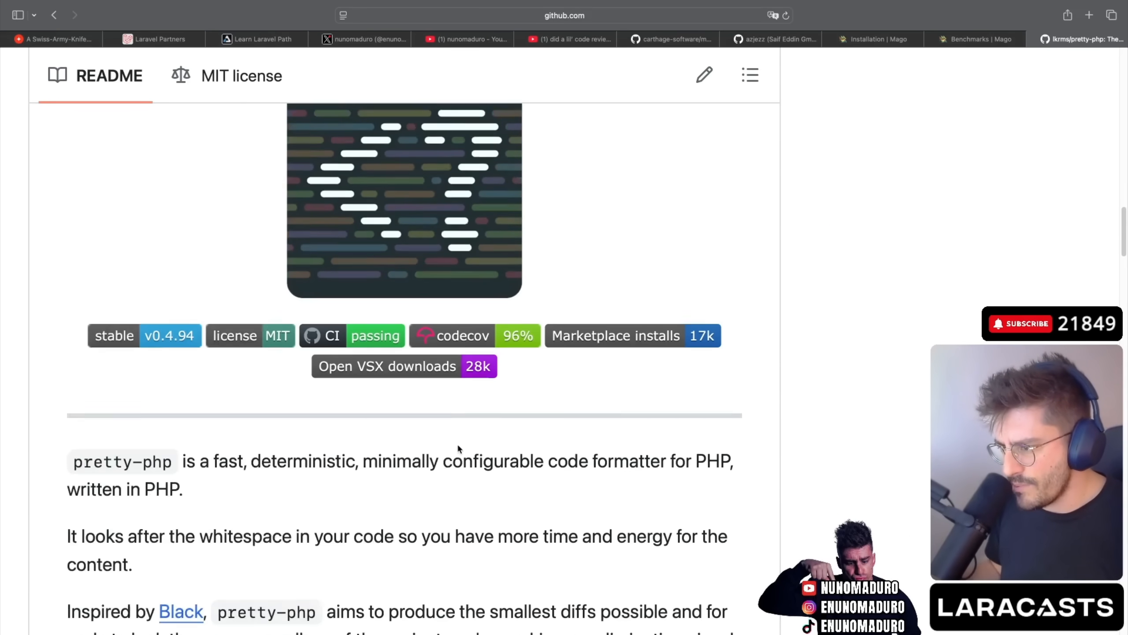
pyautogui.scroll(-2, 456, 443)
pyautogui.scroll(-3, 447, 429)
pyautogui.scroll(-3, 442, 429)
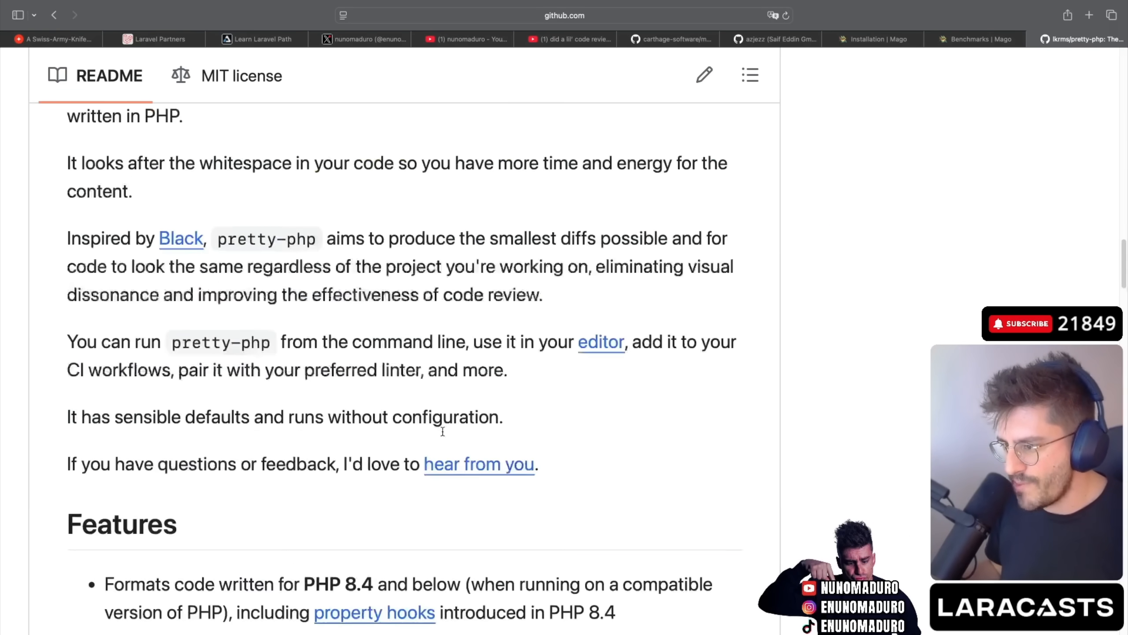
pyautogui.hotkey('ctrl', 'shift', 'Tab')
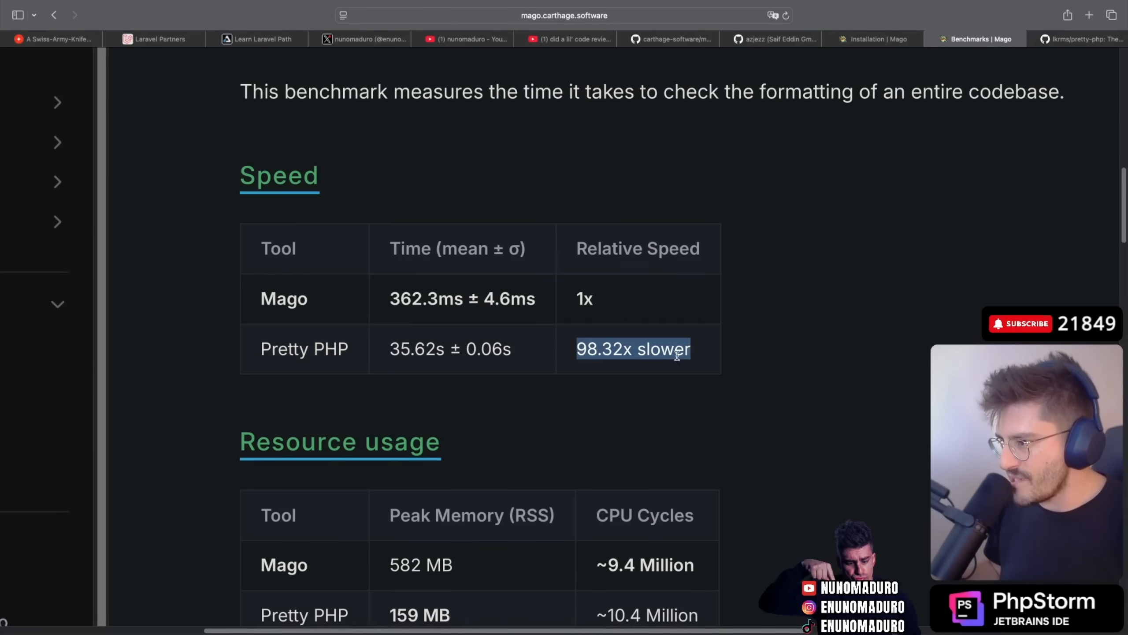
pyautogui.scroll(-3, 660, 368)
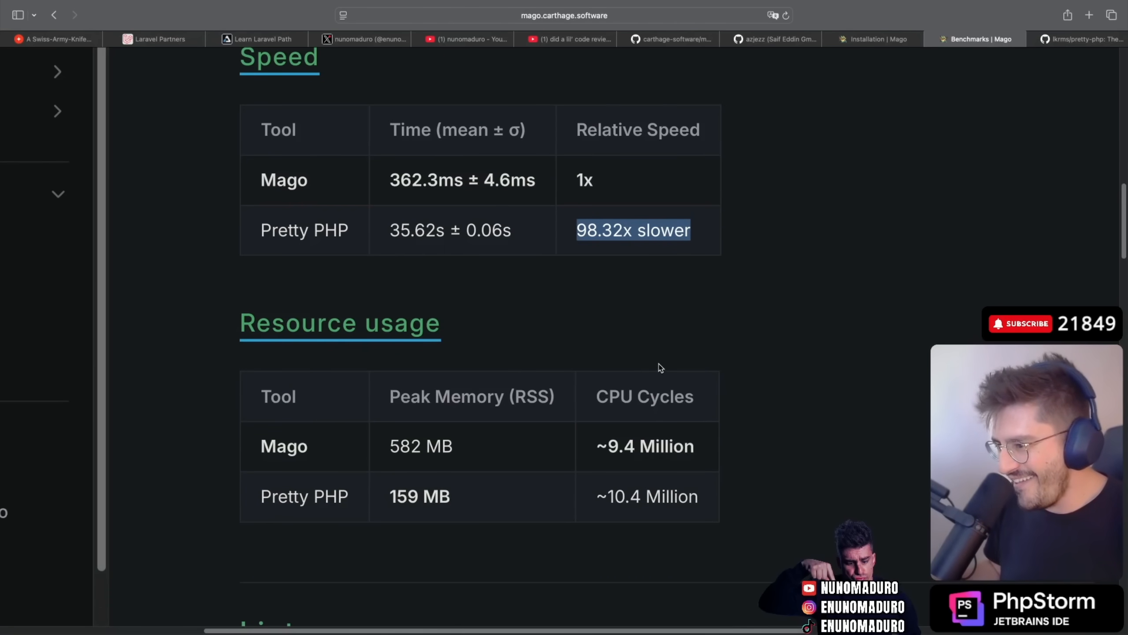
pyautogui.scroll(-2, 660, 368)
pyautogui.scroll(-3, 660, 368)
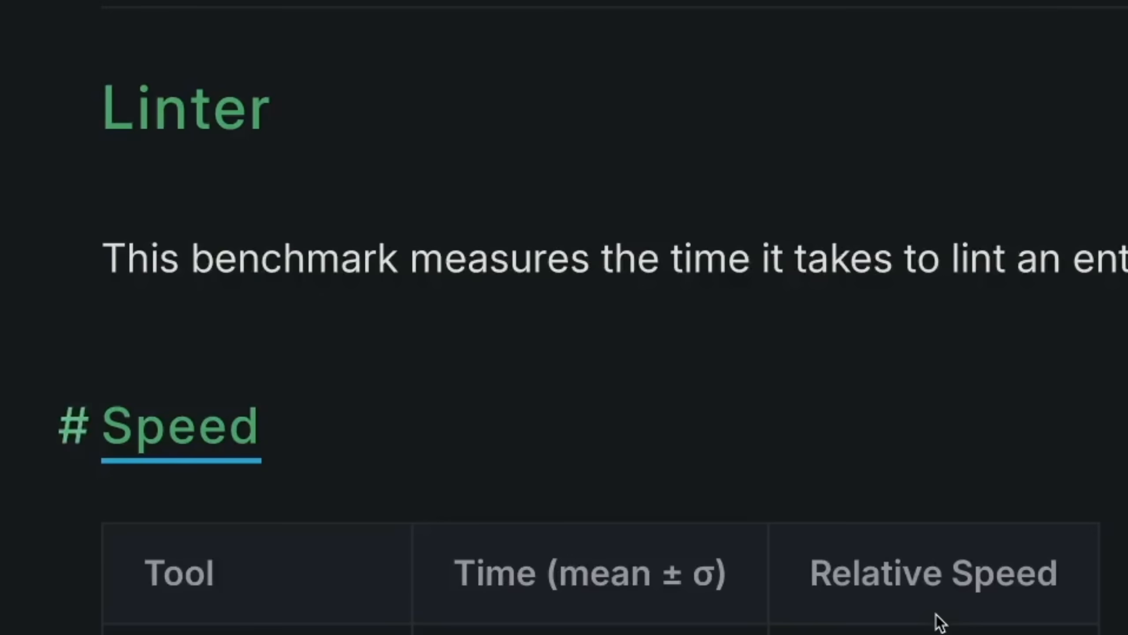
pyautogui.scroll(-2, 940, 621)
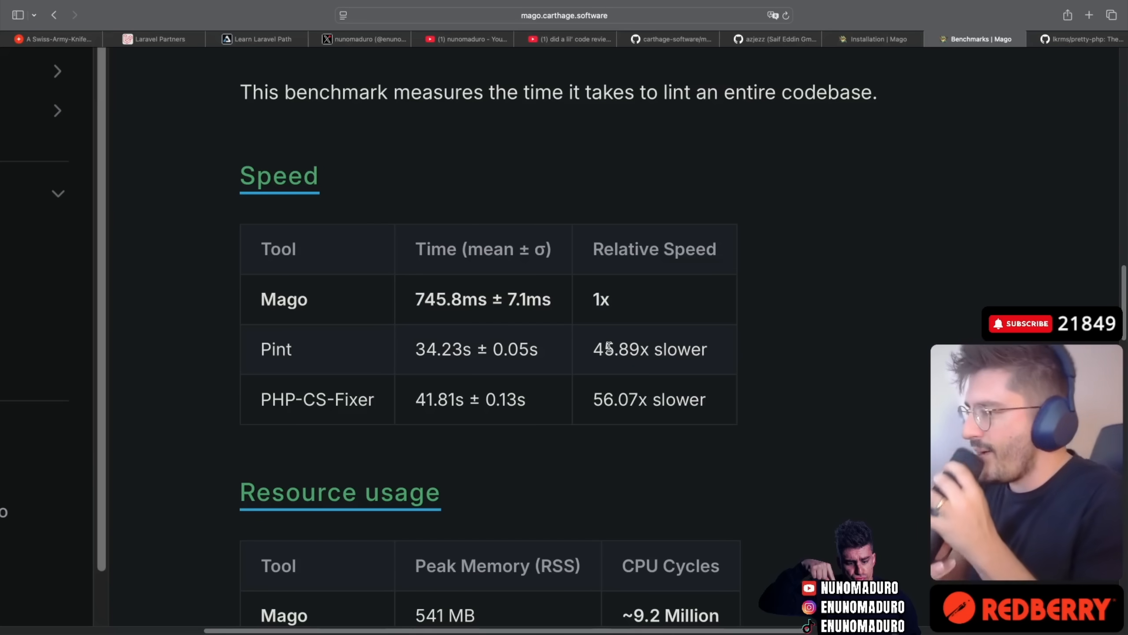
pyautogui.scroll(-1, 607, 345)
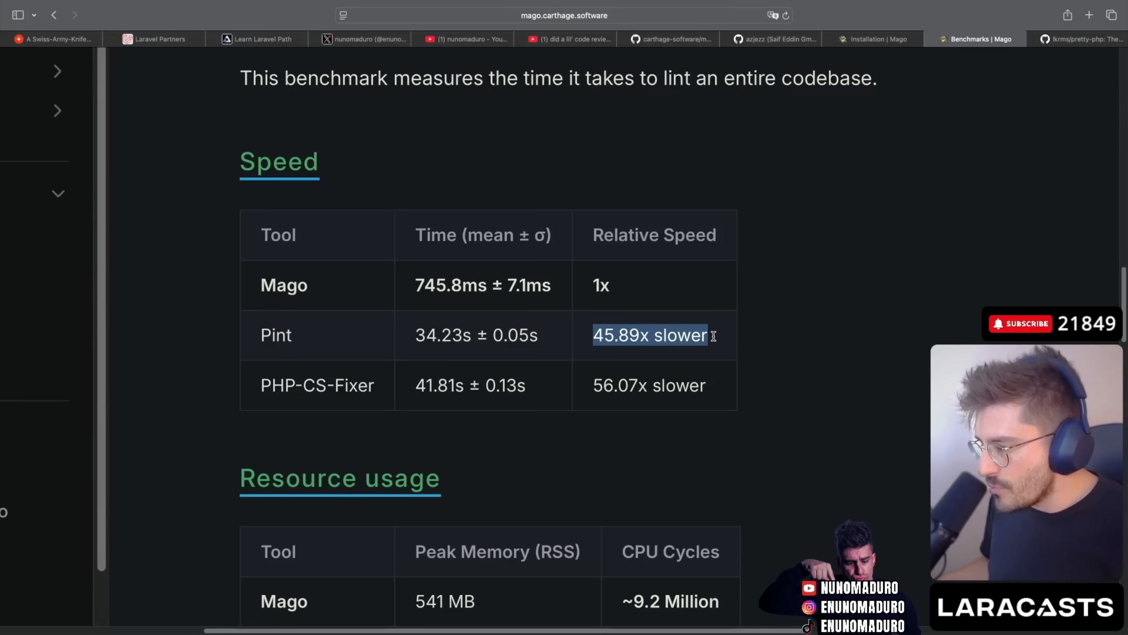
# Highlight PHP-CS-Fixer's 56.07x slower figure in the Linter Speed table.
pyautogui.moveTo(594, 385); pyautogui.dragTo(701, 385)
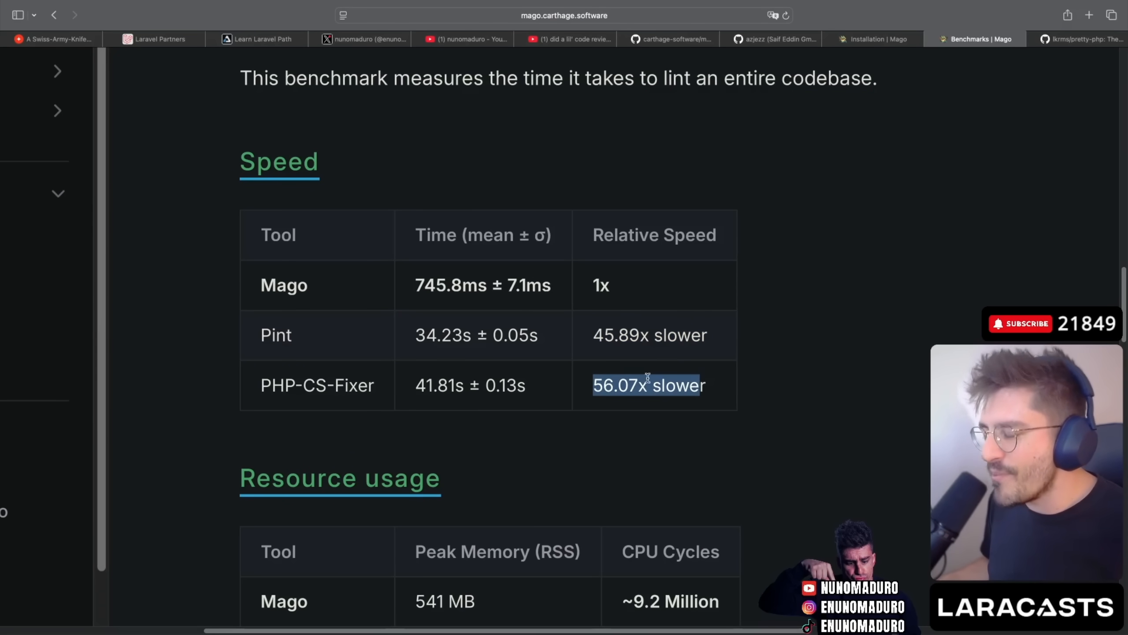
pyautogui.click(275, 338)
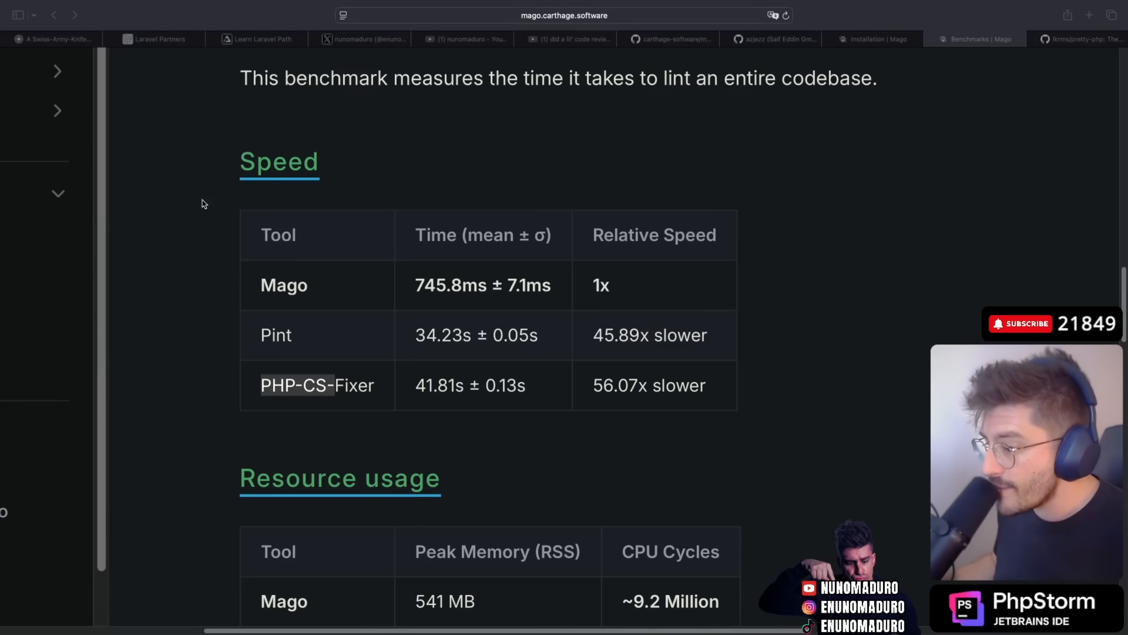
pyautogui.scroll(-3, 427, 226)
# Back in PhpStorm, run ./mago fmt --dry-run to preview the formatting diff for playground.php.
pyautogui.press('super+Tab')
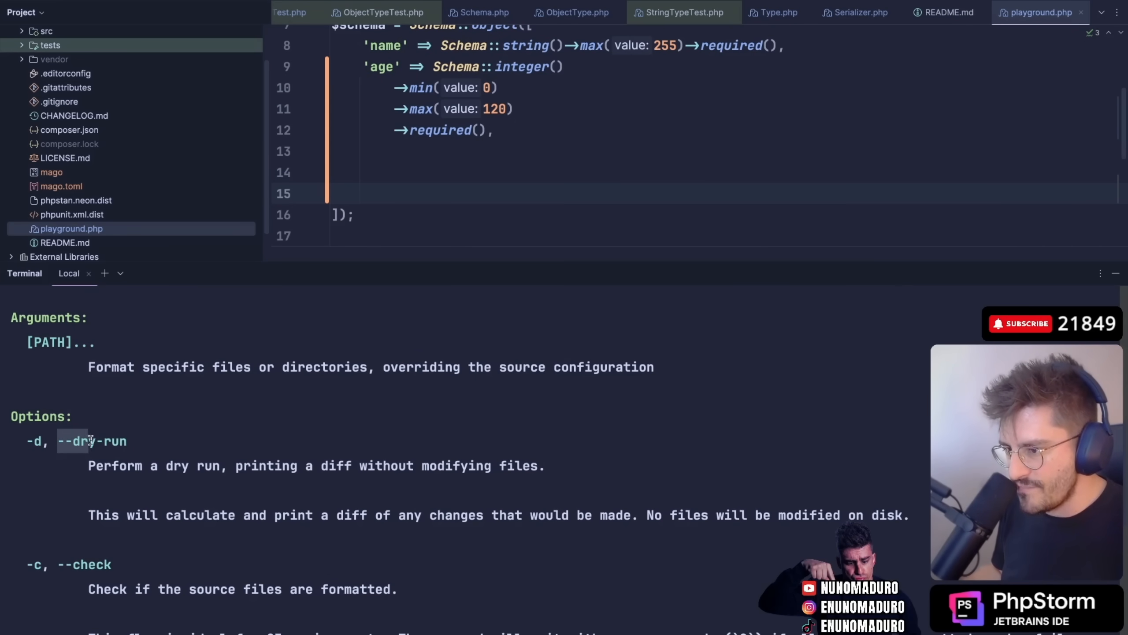
pyautogui.scroll(3, 130, 441)
pyautogui.scroll(2, 131, 441)
pyautogui.scroll(-10, 177, 459)
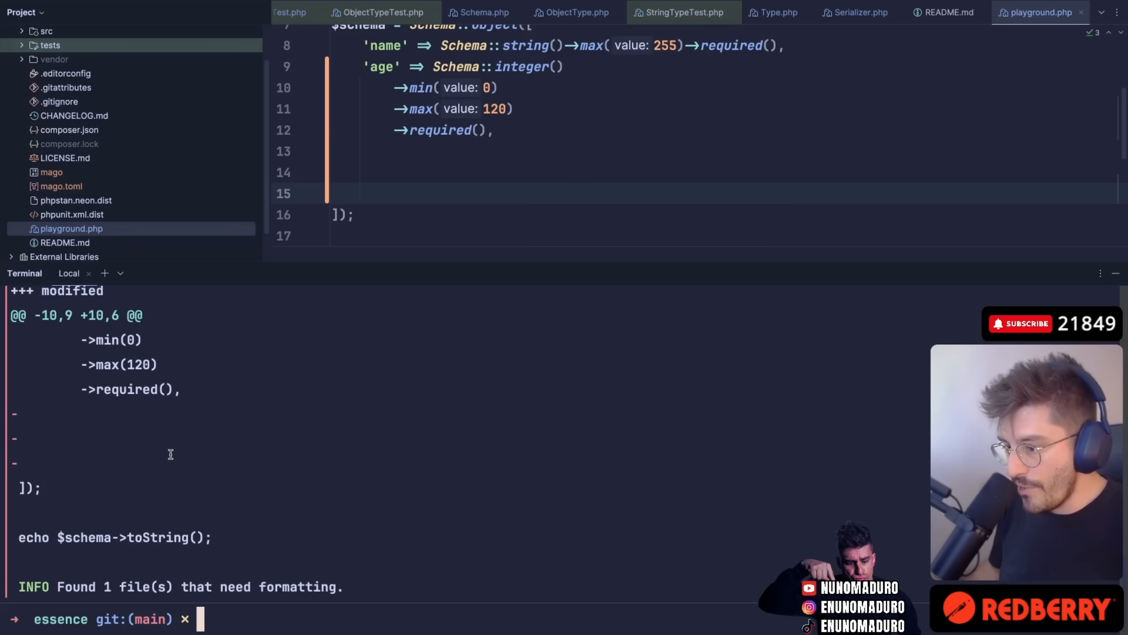
pyautogui.press('Up')
pyautogui.press('Return')
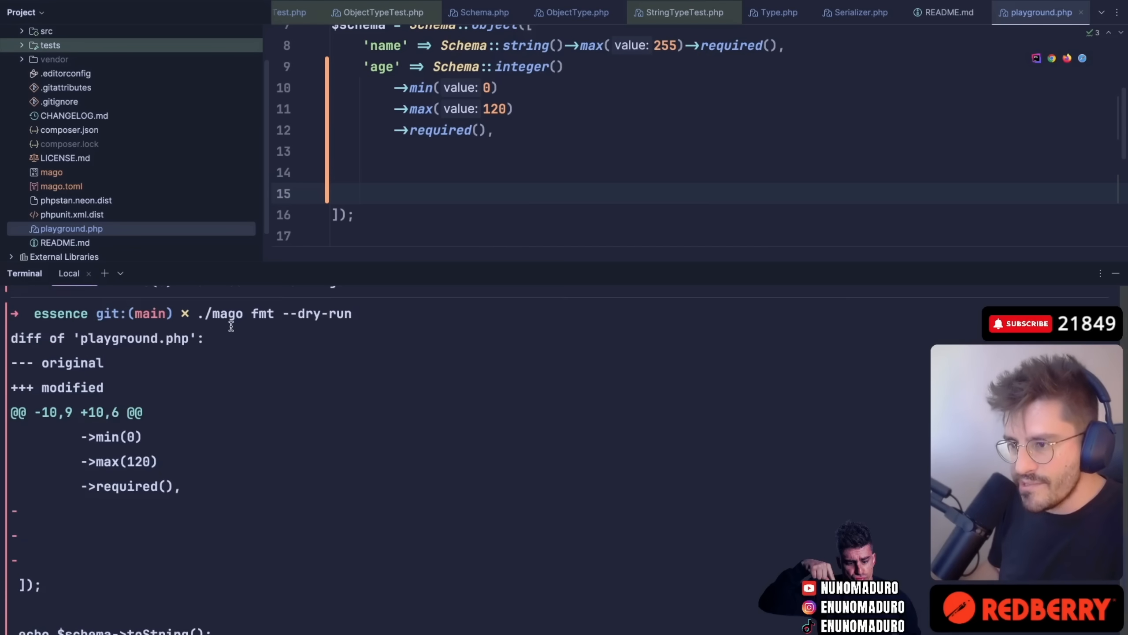
pyautogui.scroll(-3, 397, 175)
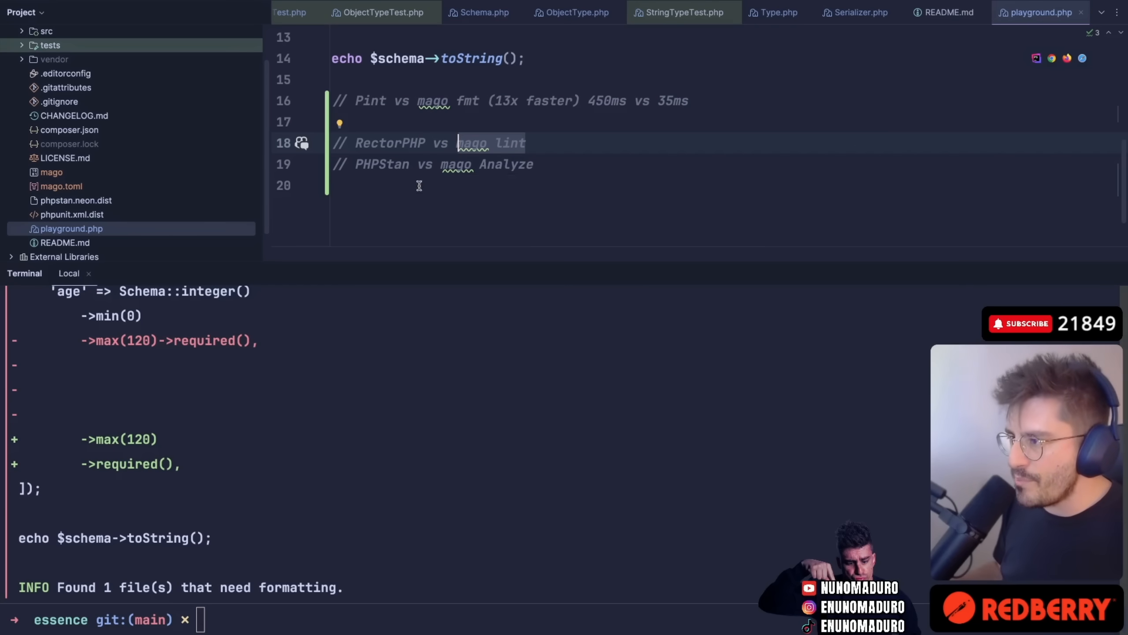
pyautogui.scroll(3, 409, 199)
pyautogui.scroll(3, 405, 195)
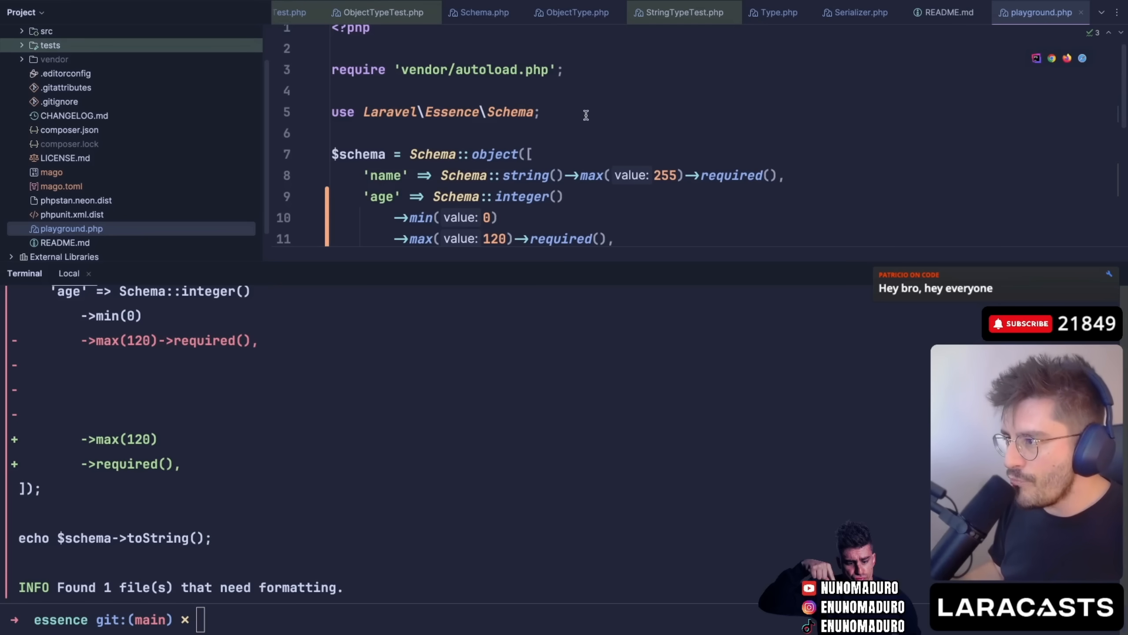
# Insert the suggested if/else function body returning Hello or Goodbye below the imports.
pyautogui.press('Return')
pyautogui.press('Return')
pyautogui.write('func')
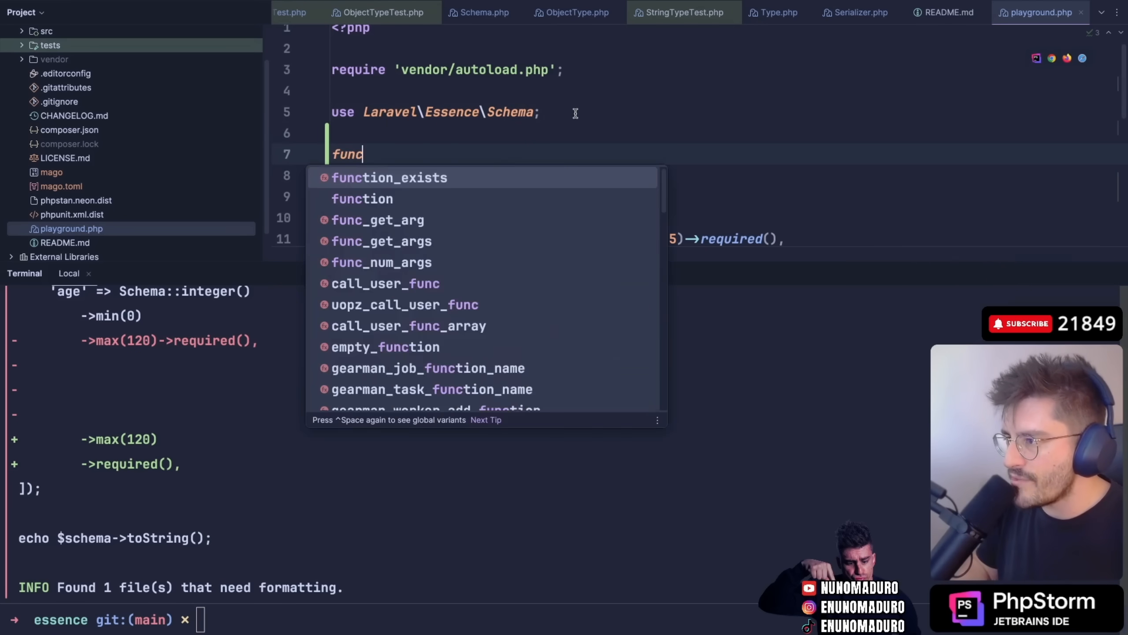
pyautogui.write('tion () {')
pyautogui.press('Return')
pyautogui.write('re')
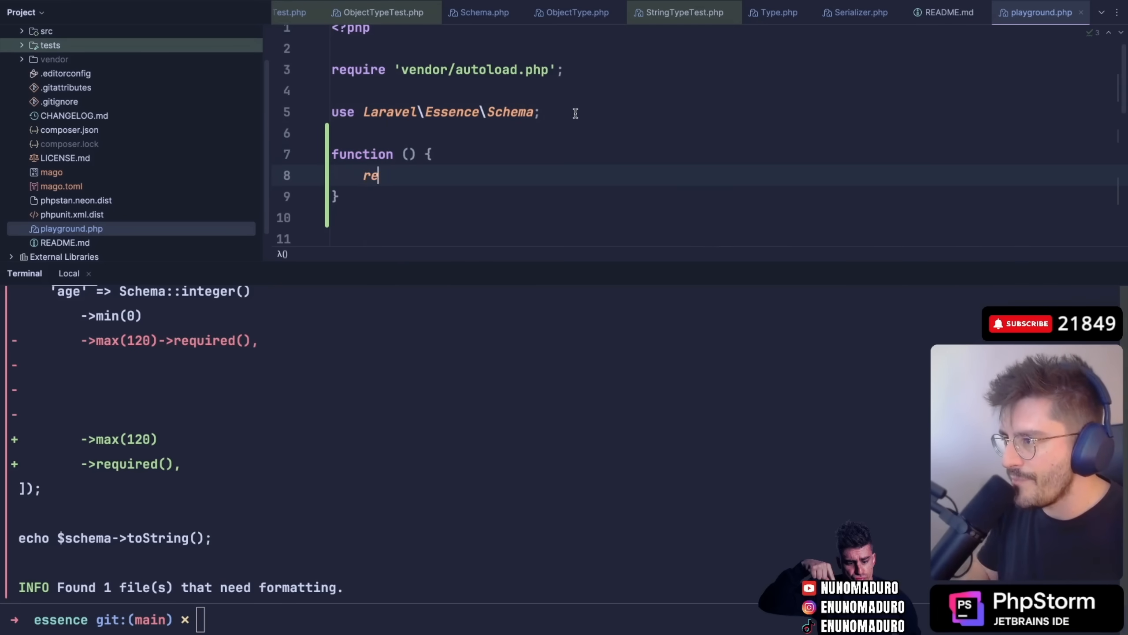
pyautogui.write('utrn(')
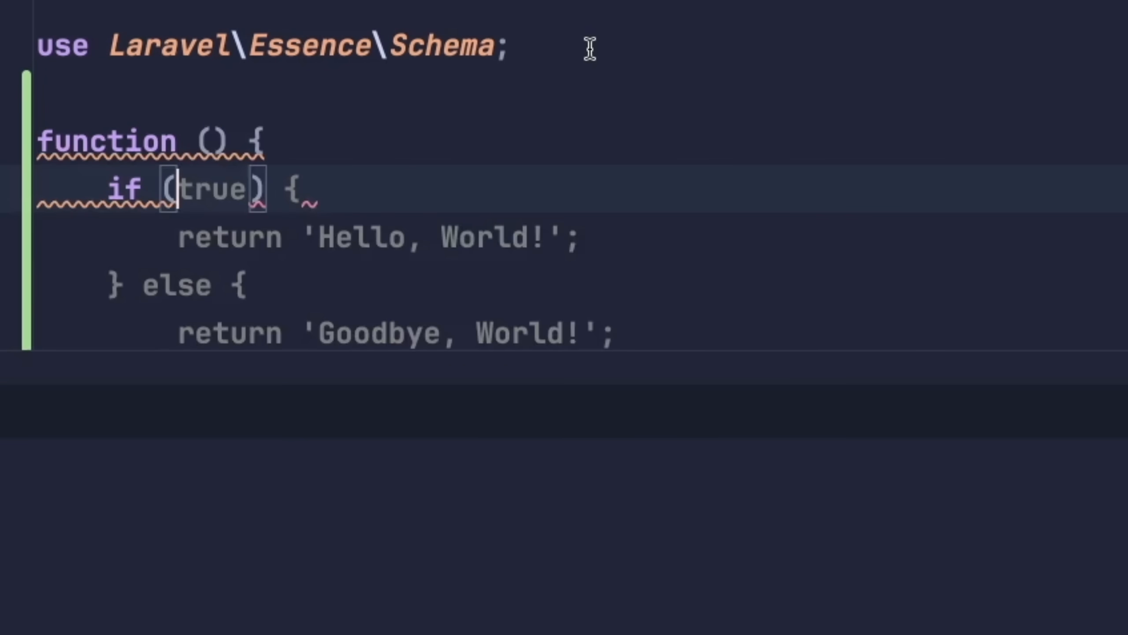
pyautogui.press('Tab')
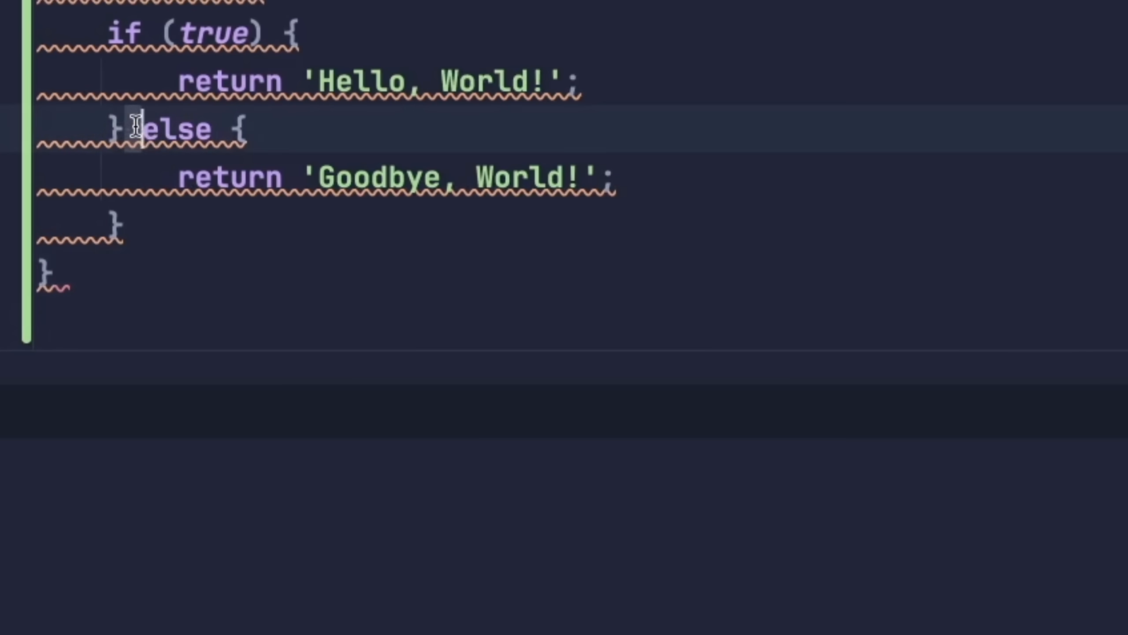
# Strip the else clause, its closing brace and the Goodbye return from the function.
pyautogui.moveTo(134, 129); pyautogui.dragTo(265, 129)
pyautogui.press('BackSpace')
pyautogui.click(266, 228)
pyautogui.press('BackSpace')
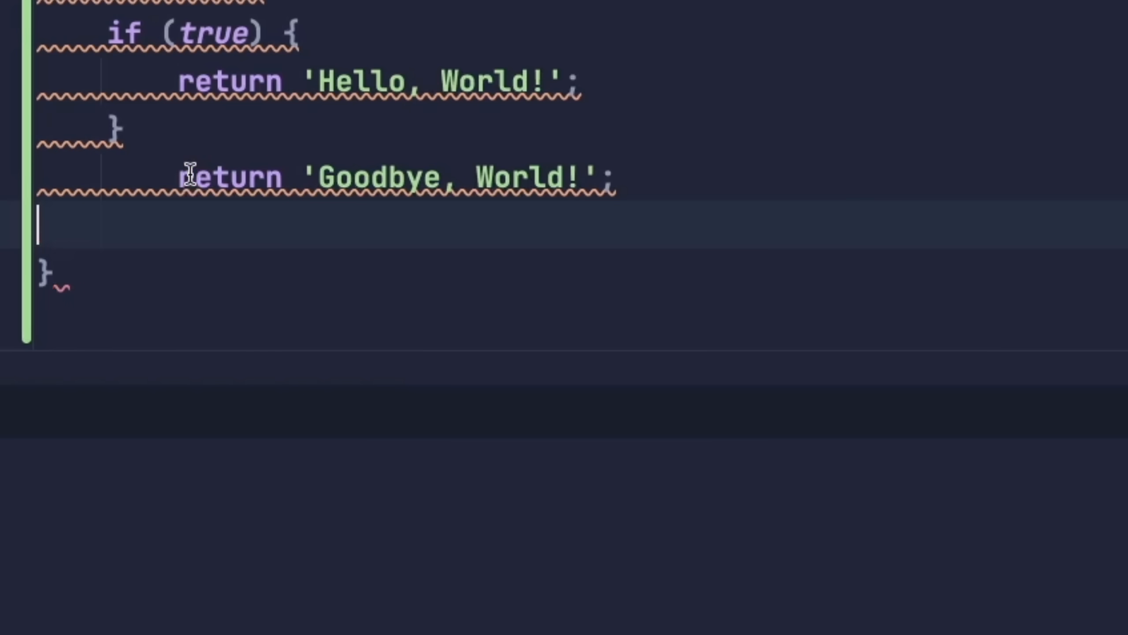
pyautogui.moveTo(179, 177); pyautogui.dragTo(642, 176)
pyautogui.hotkey('ctrl', 'c')
pyautogui.press('BackSpace')
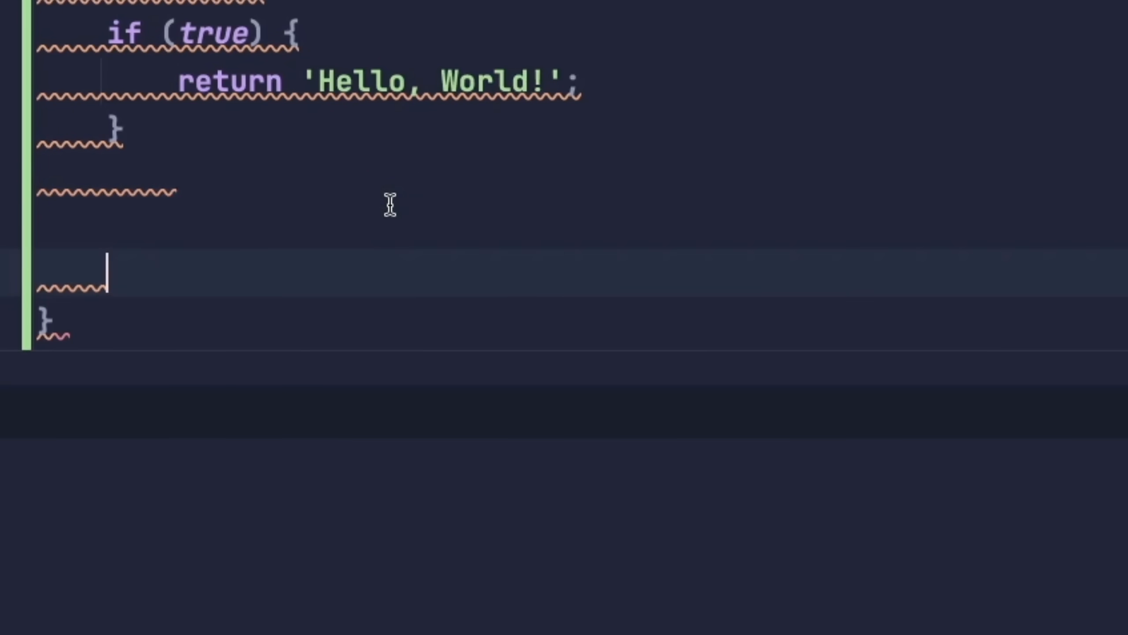
# Restore the Goodbye return and undo the edits back to the original if/else structure.
pyautogui.hotkey('ctrl', 'v')
pyautogui.press('Up')
pyautogui.press('BackSpace')
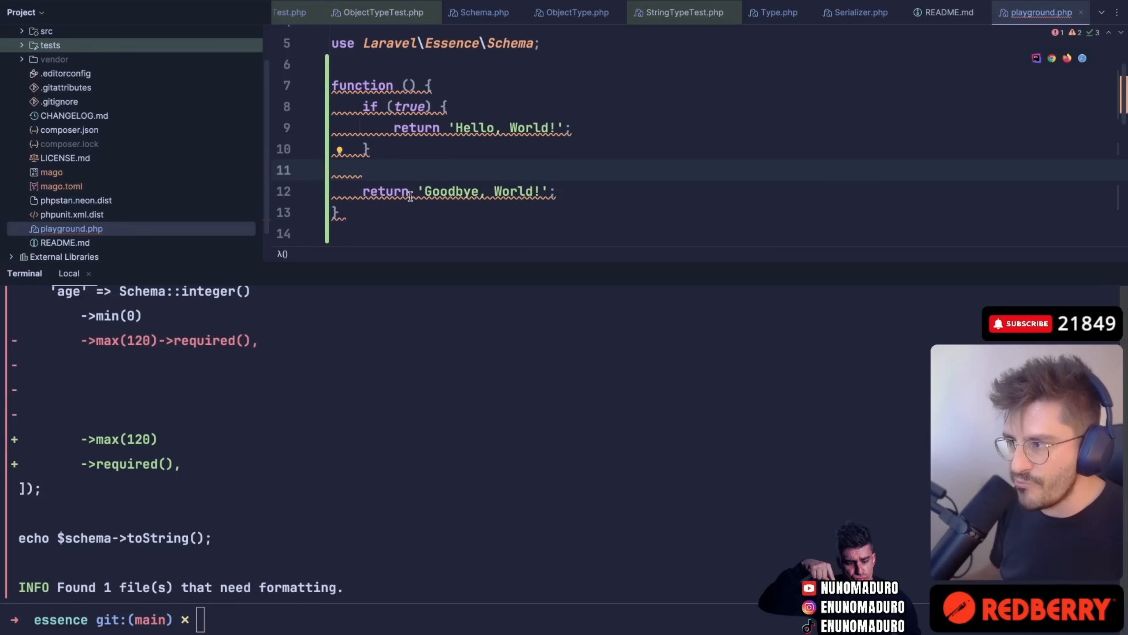
pyautogui.press('Return')
pyautogui.press('Return')
pyautogui.hotkey('ctrl', 'z')
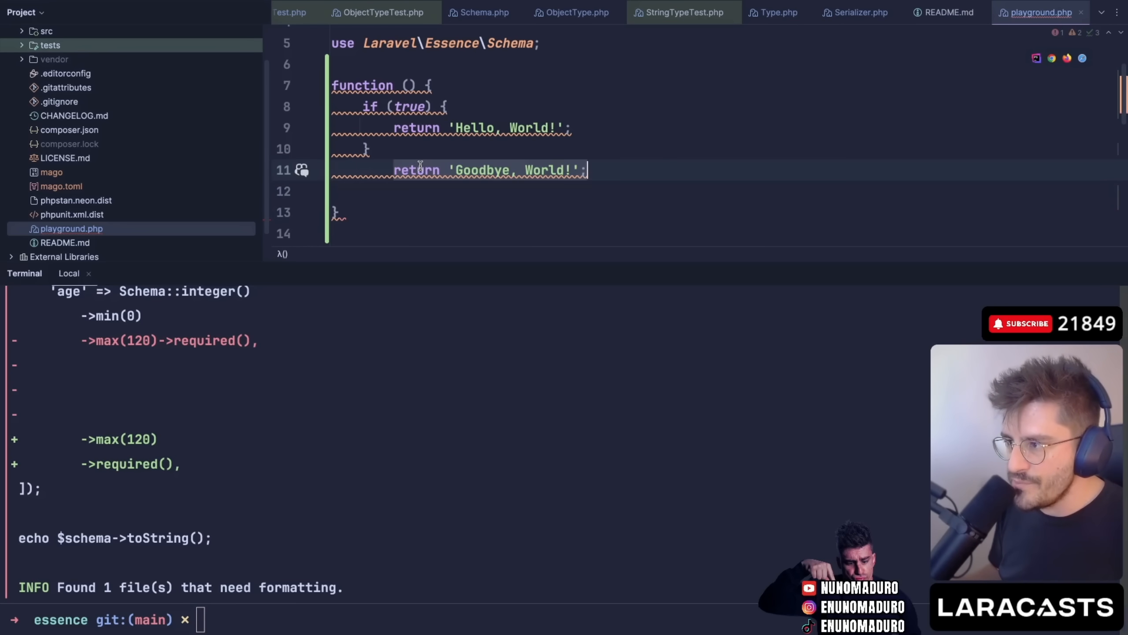
pyautogui.hotkey('ctrl', 'z')
pyautogui.hotkey('ctrl', 'z')
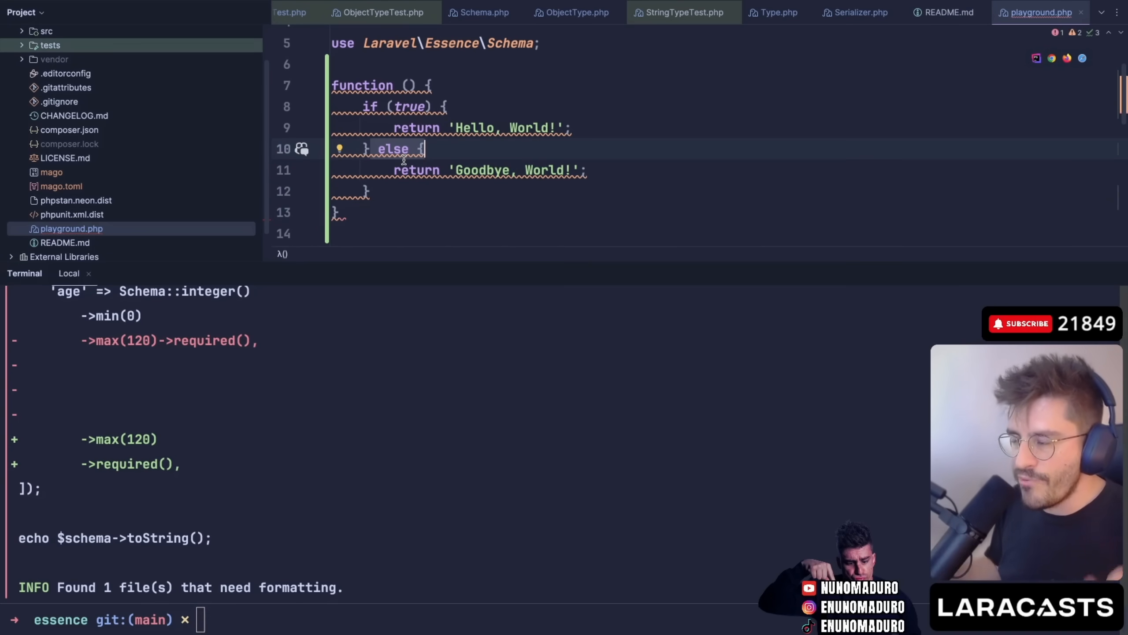
pyautogui.write('}')
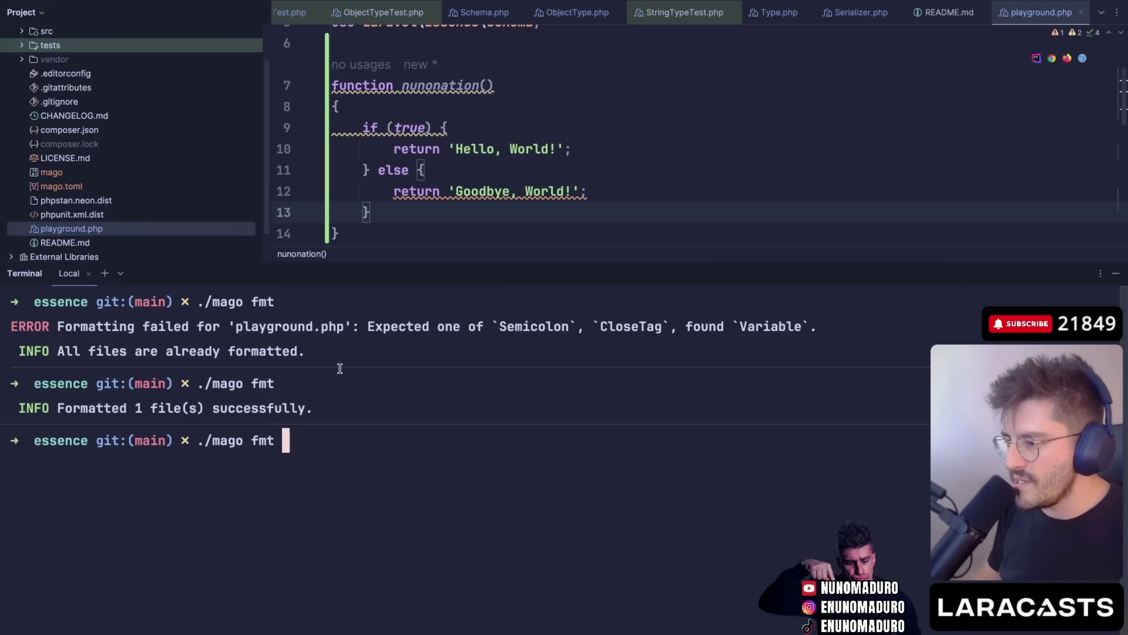
# Run ./mago fmt then ./mago lint and highlight the avoidable-else note and auto-fixable count.
pyautogui.press('Return')
pyautogui.write('./mago fmt')
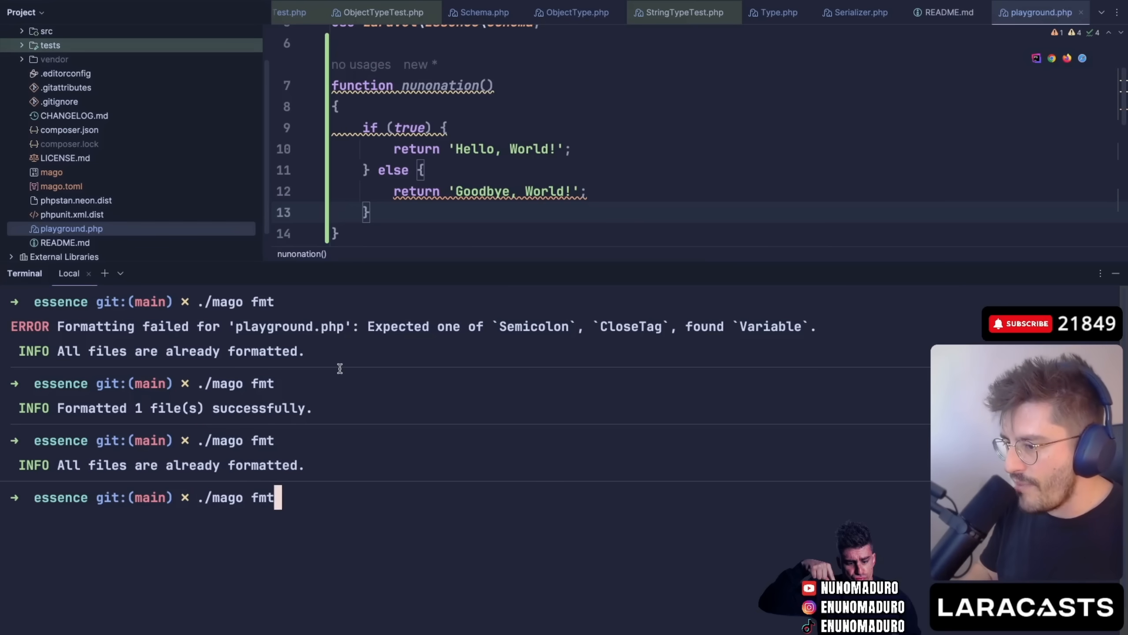
pyautogui.write('lint')
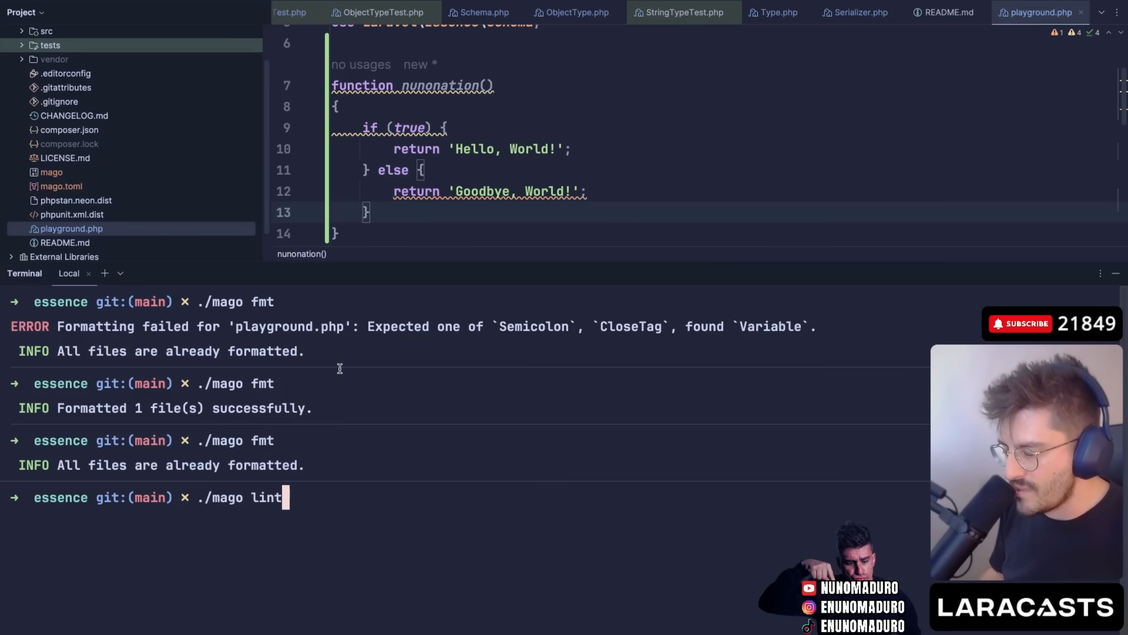
pyautogui.press('Return')
pyautogui.scroll(3, 337, 388)
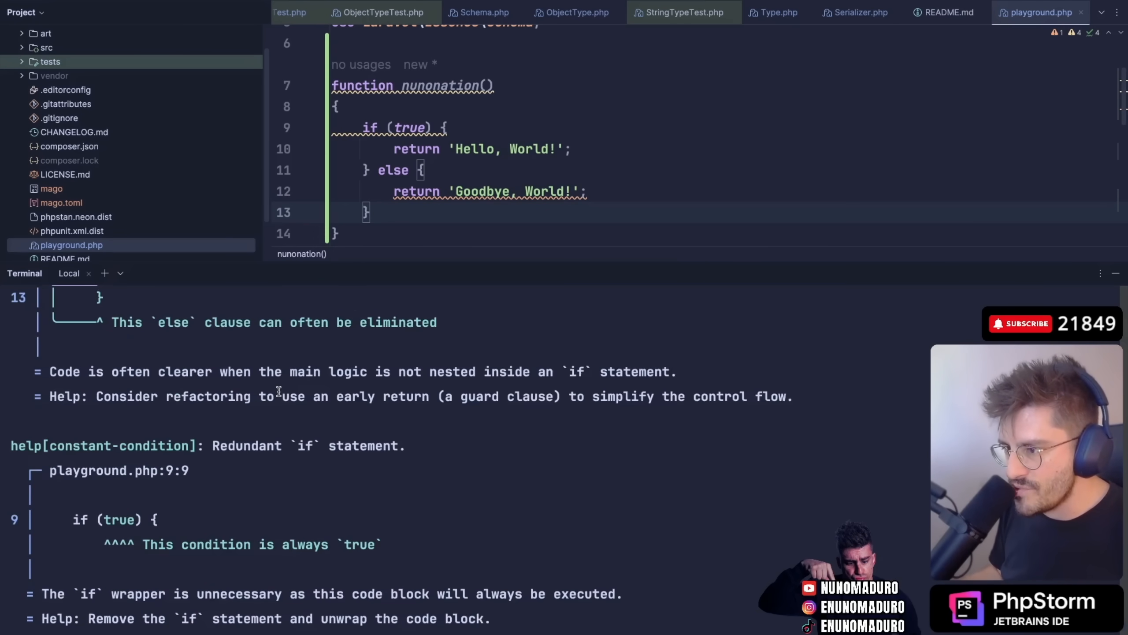
pyautogui.scroll(3, 264, 423)
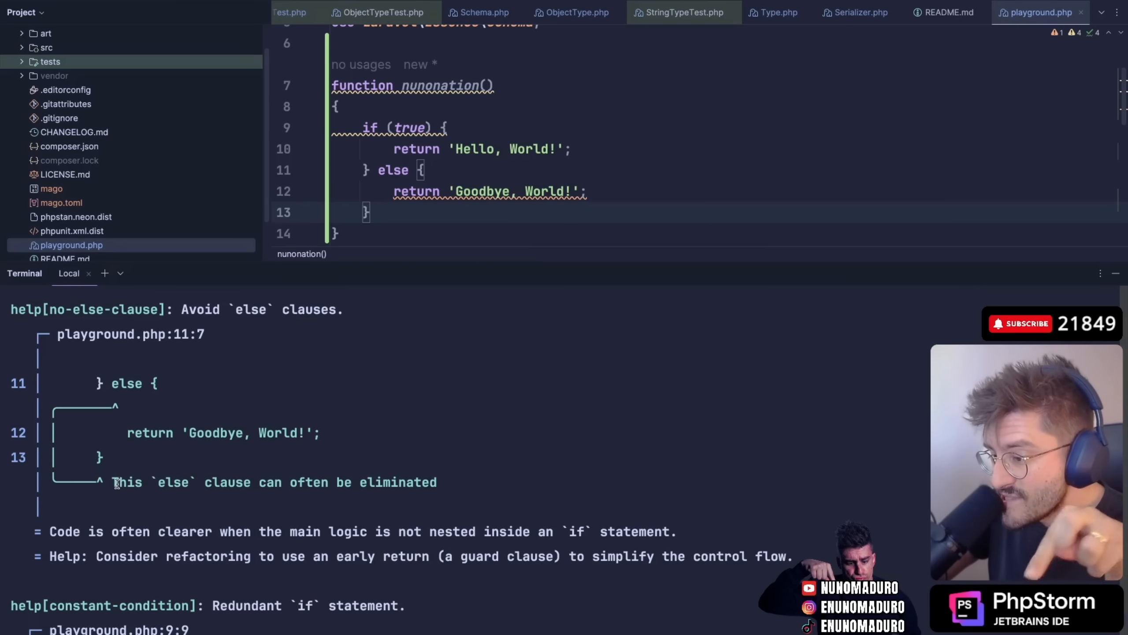
pyautogui.moveTo(113, 481); pyautogui.dragTo(432, 483)
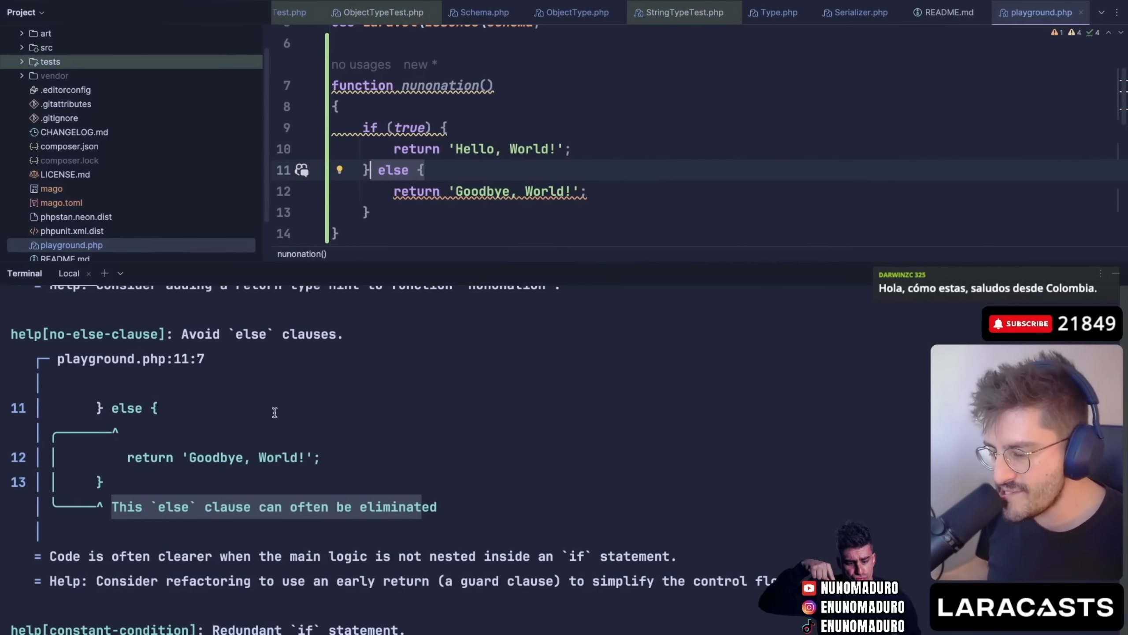
pyautogui.scroll(3, 270, 409)
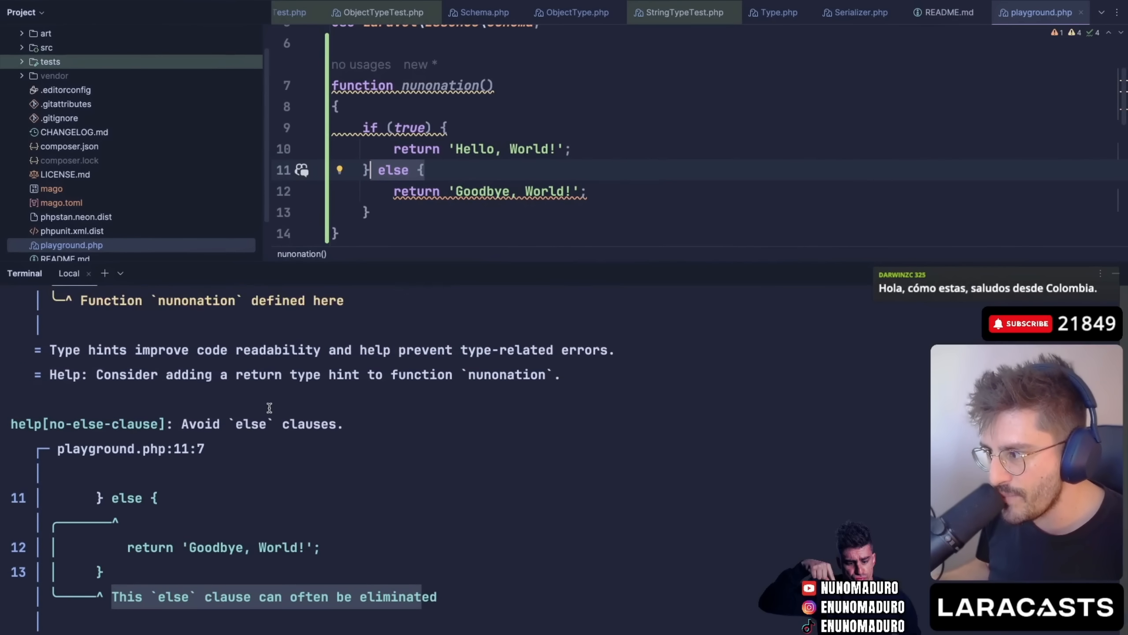
pyautogui.scroll(-4, 270, 409)
pyautogui.scroll(-4, 267, 403)
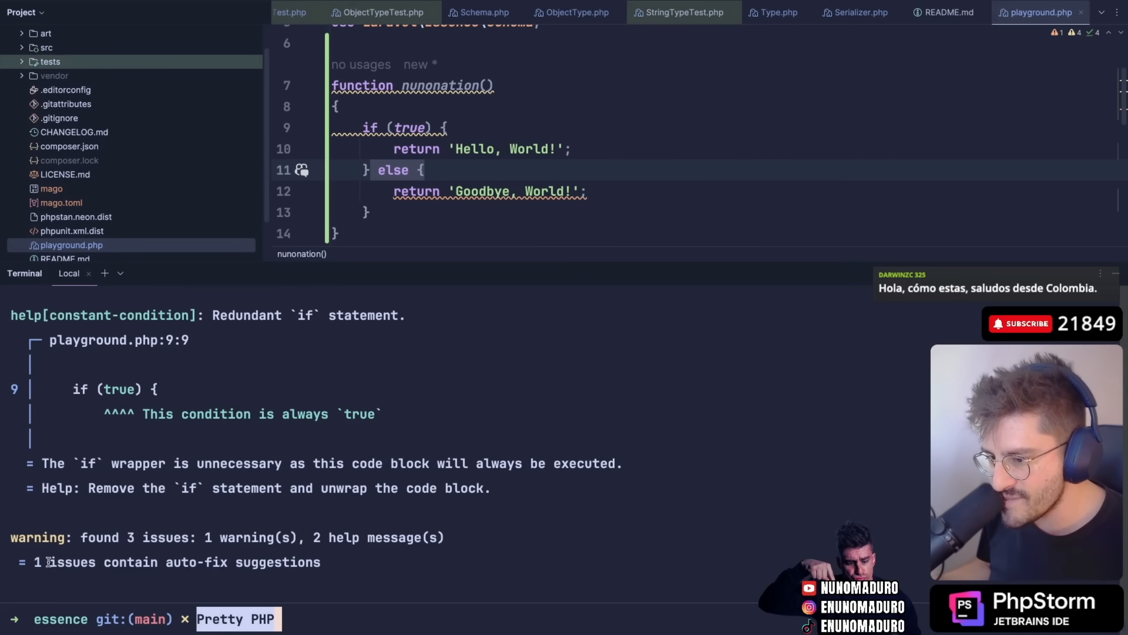
pyautogui.moveTo(36, 561); pyautogui.dragTo(322, 562)
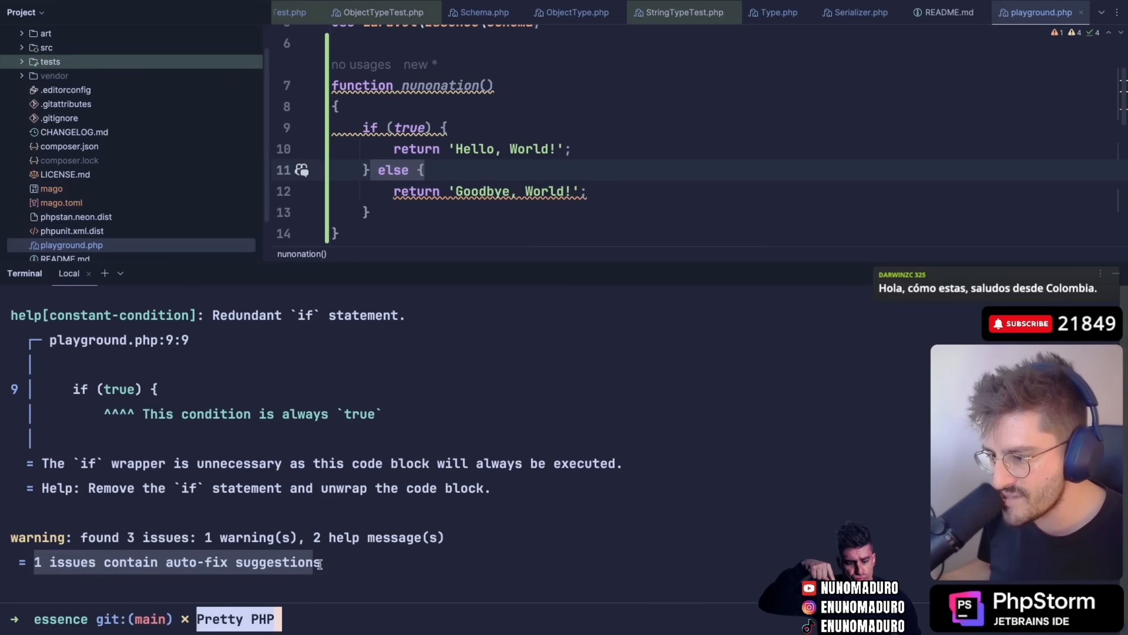
pyautogui.scroll(5, 256, 530)
pyautogui.scroll(5, 238, 527)
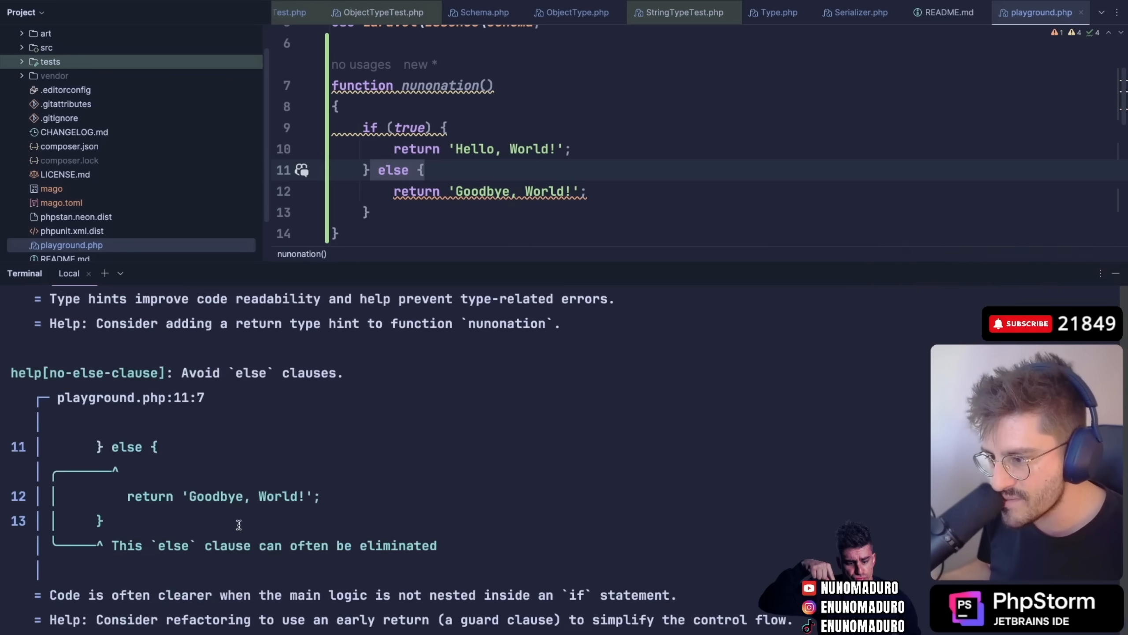
# Clear the terminal and run ./mago lint --help to list the linter options.
pyautogui.hotkey('ctrl', 'l')
pyautogui.write('clear')
pyautogui.press('Up')
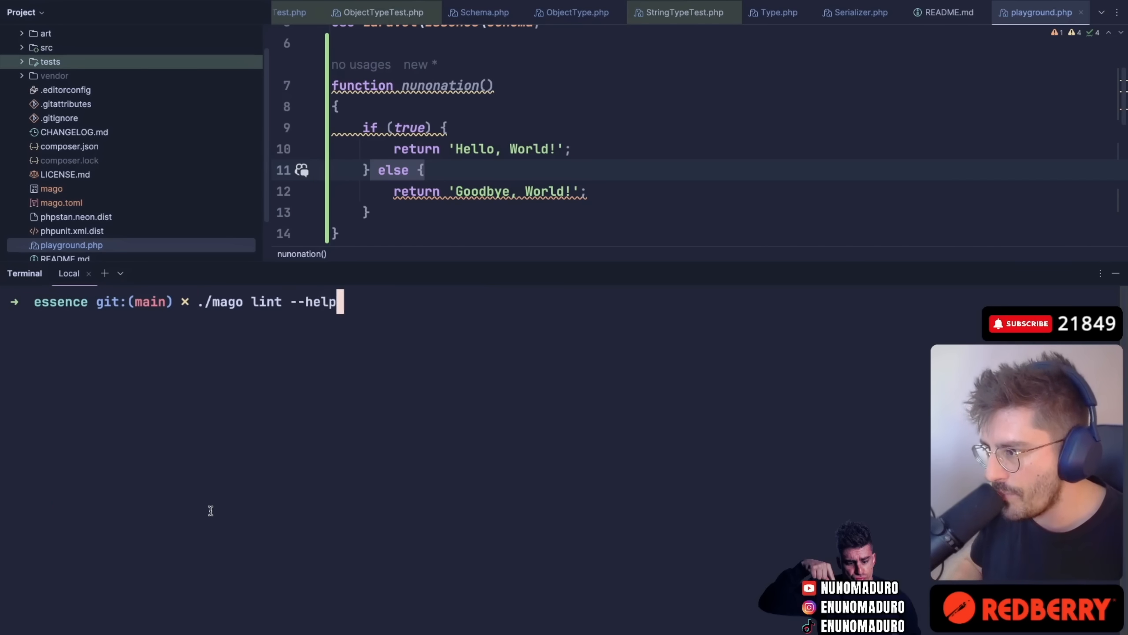
pyautogui.press('Return')
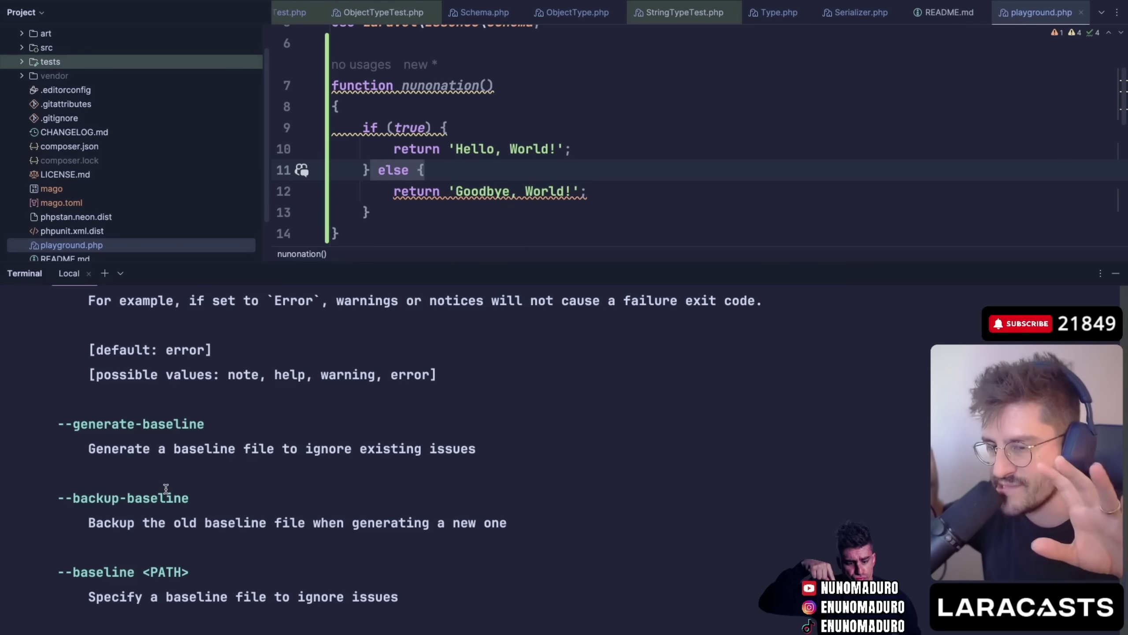
pyautogui.scroll(3, 166, 488)
pyautogui.scroll(3, 352, 458)
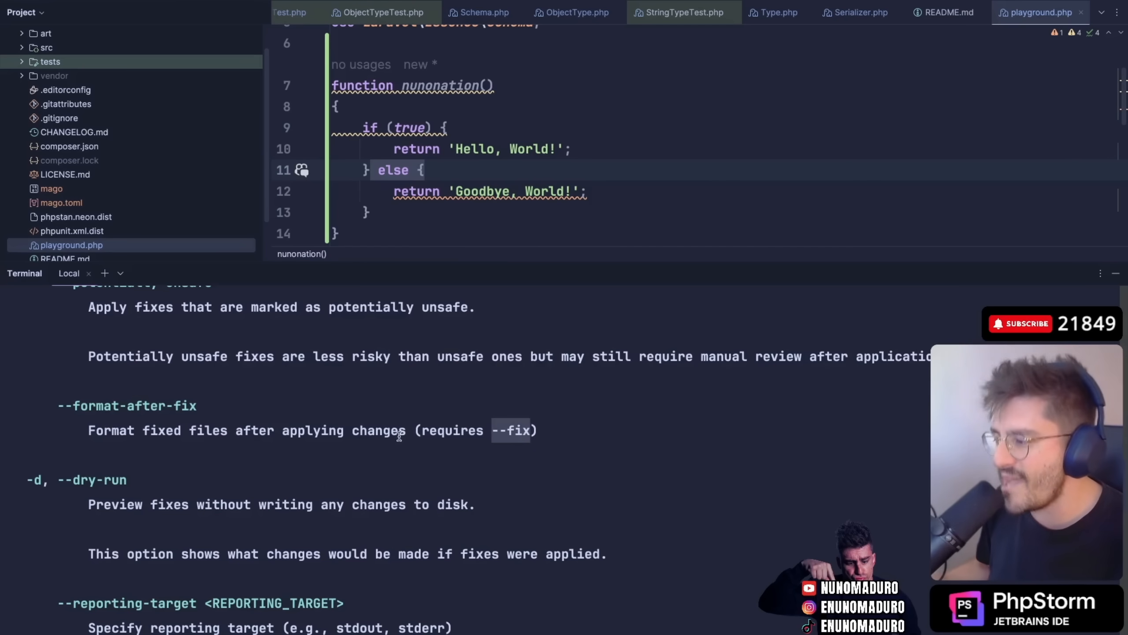
pyautogui.scroll(-5, 399, 435)
pyautogui.scroll(-5, 399, 435)
pyautogui.scroll(-3, 399, 435)
pyautogui.write('clear')
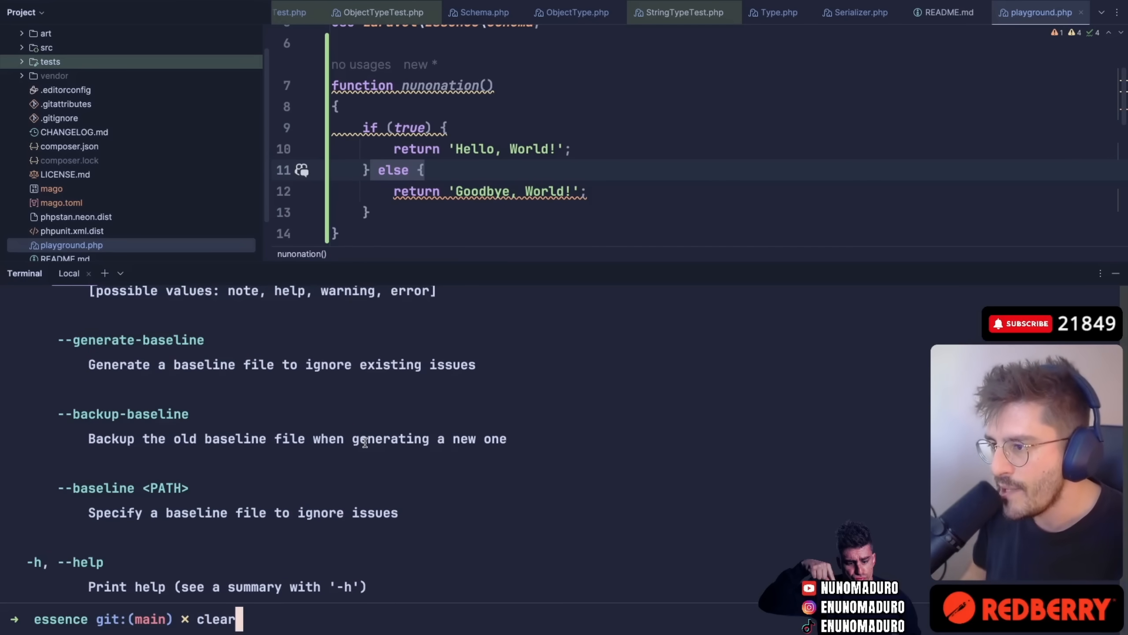
# Clear again and trim the help flag from the recalled command to prepare ./mago lint --fix.
pyautogui.press('Return')
pyautogui.press('Up')
pyautogui.press('BackSpace')
pyautogui.press('BackSpace')
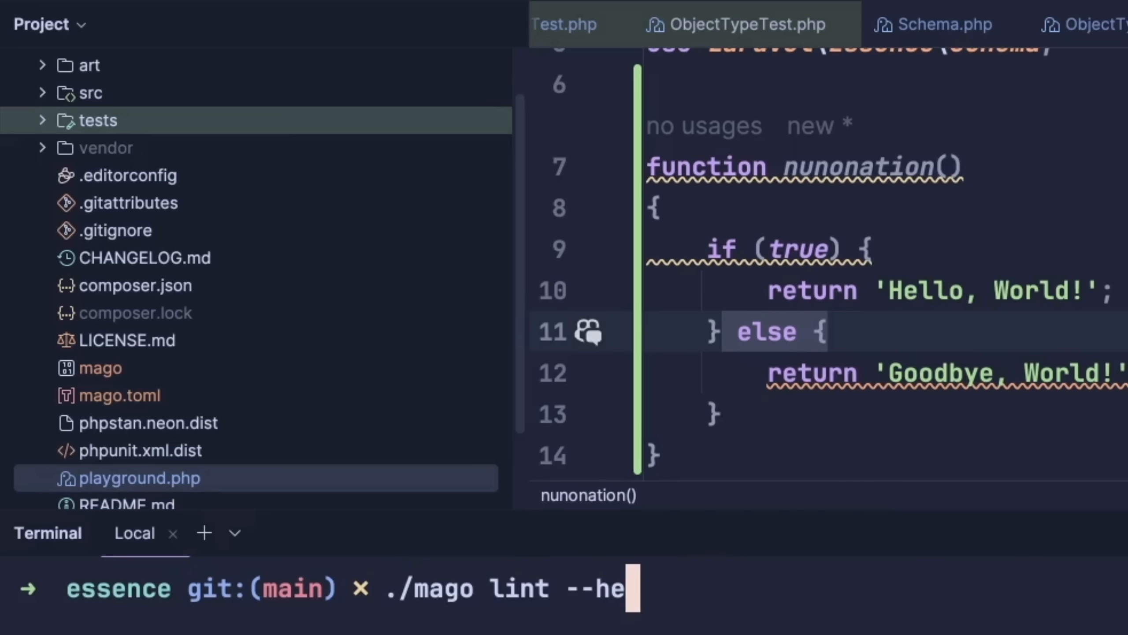
pyautogui.press('BackSpace')
pyautogui.press('BackSpace')
pyautogui.press('BackSpace')
pyautogui.write('--fix')
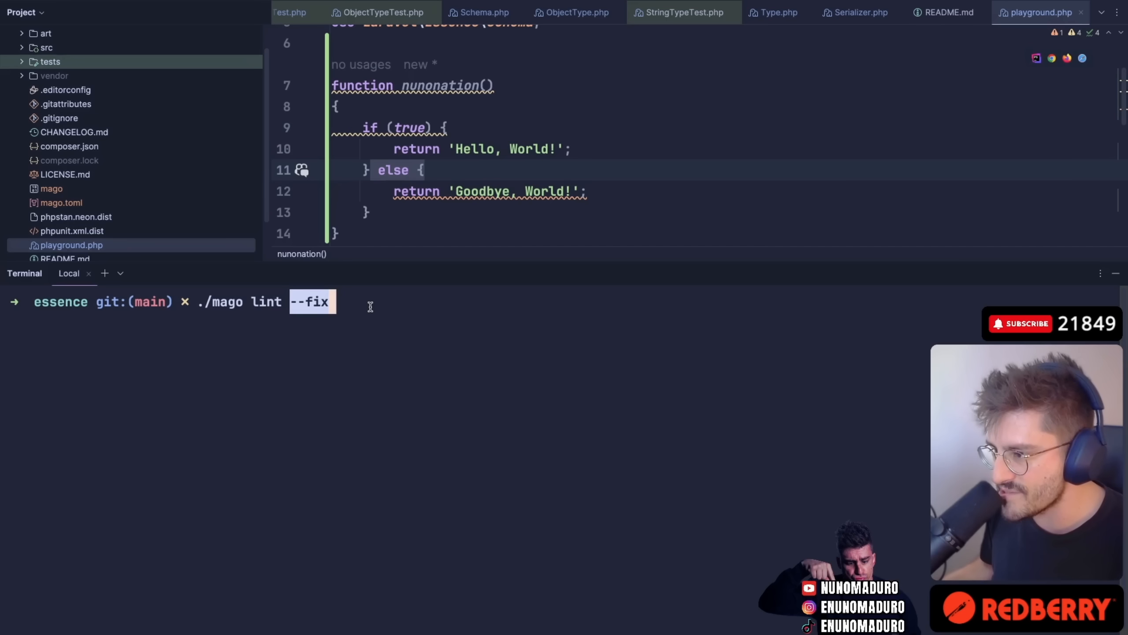
# Run ./mago lint --fix twice to apply its fix, then run php playground.php.
pyautogui.press('Return')
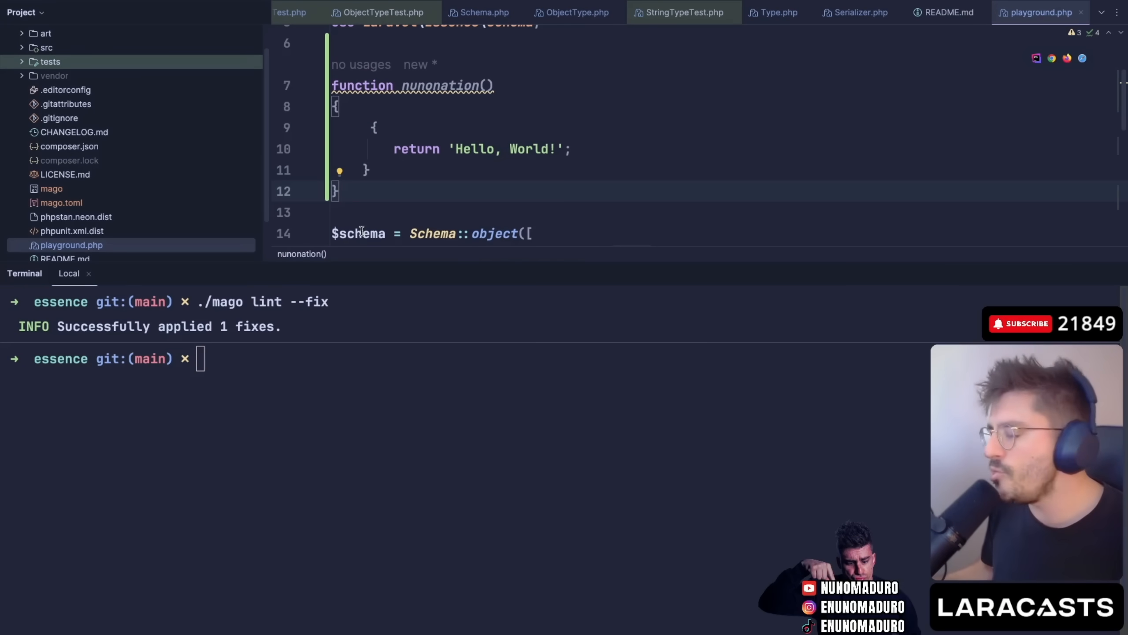
pyautogui.click(334, 420)
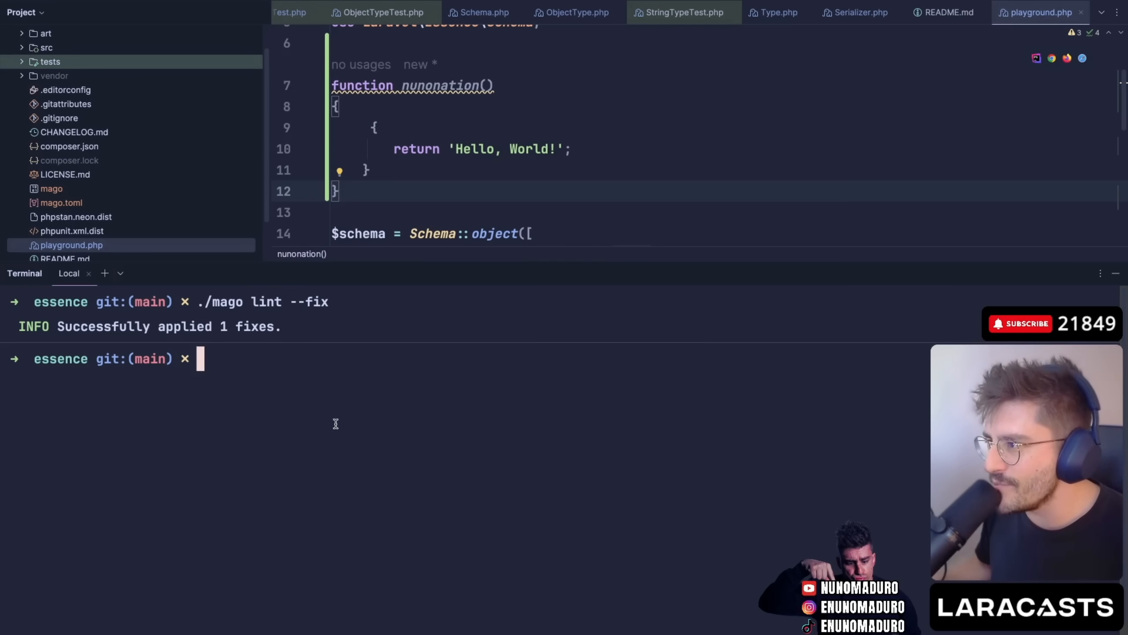
pyautogui.click(429, 132)
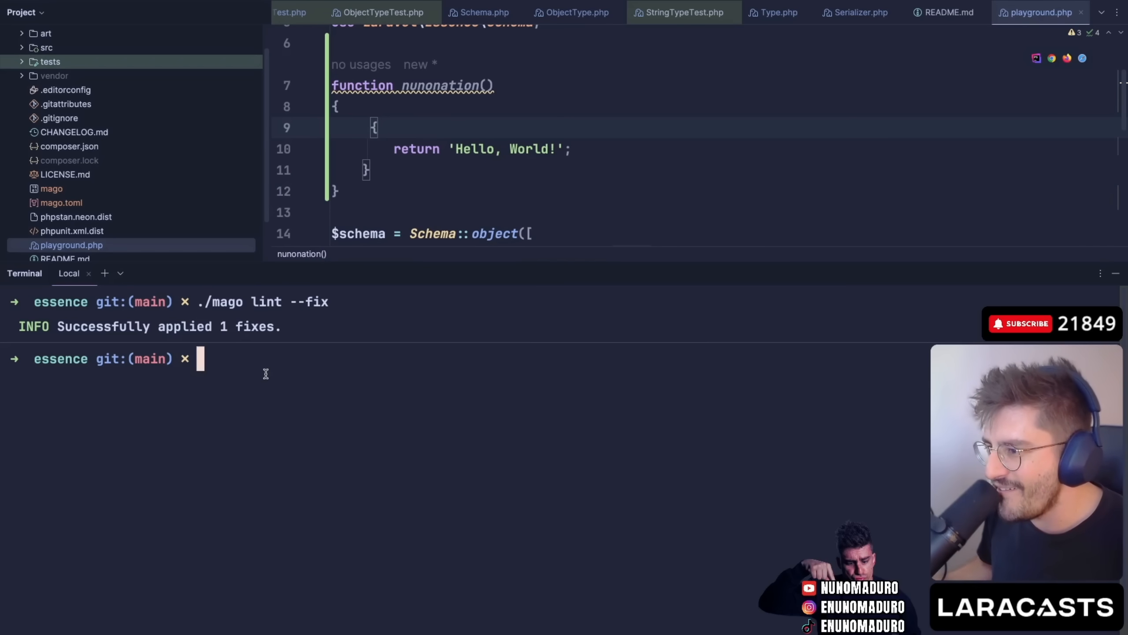
pyautogui.write('./mago lint --fix')
pyautogui.press('Return')
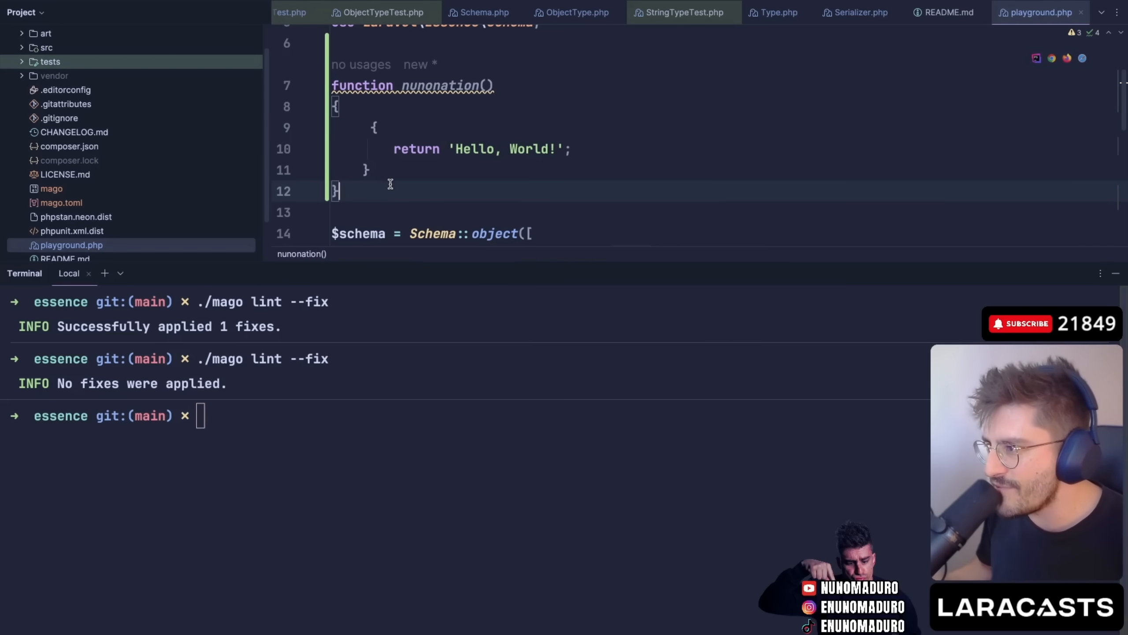
pyautogui.click(397, 388)
pyautogui.write('p ')
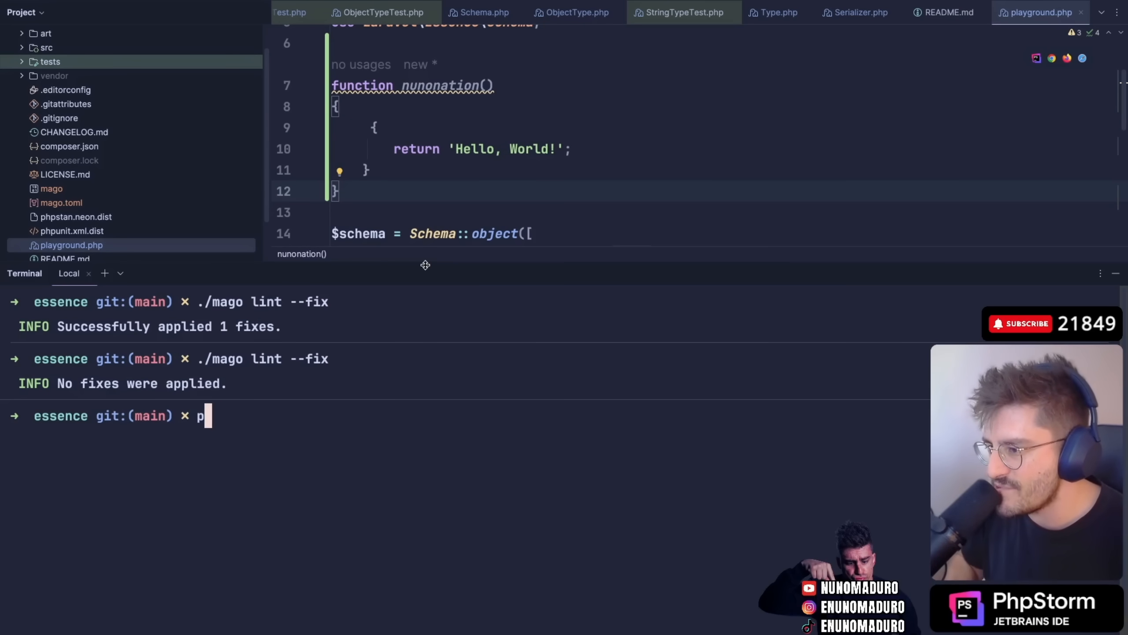
pyautogui.write('playground.php')
pyautogui.press('Return')
# Add a nested brace block inside nunonation for the $a assignment and a line below for the echo.
pyautogui.click(429, 127)
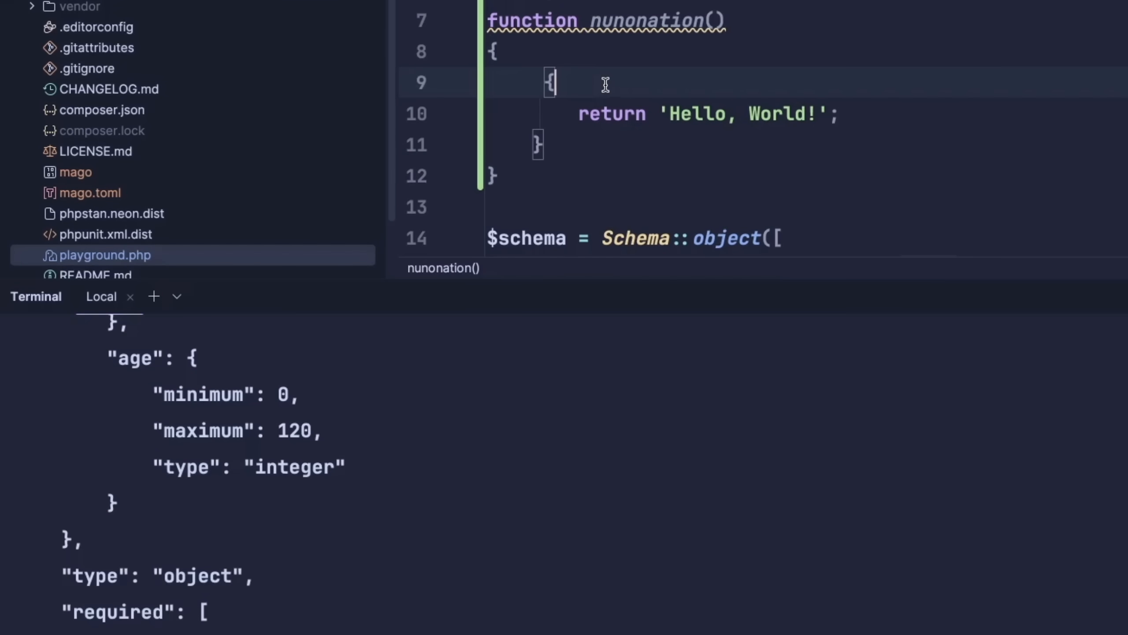
pyautogui.press('Return')
pyautogui.write('{')
pyautogui.press('Return')
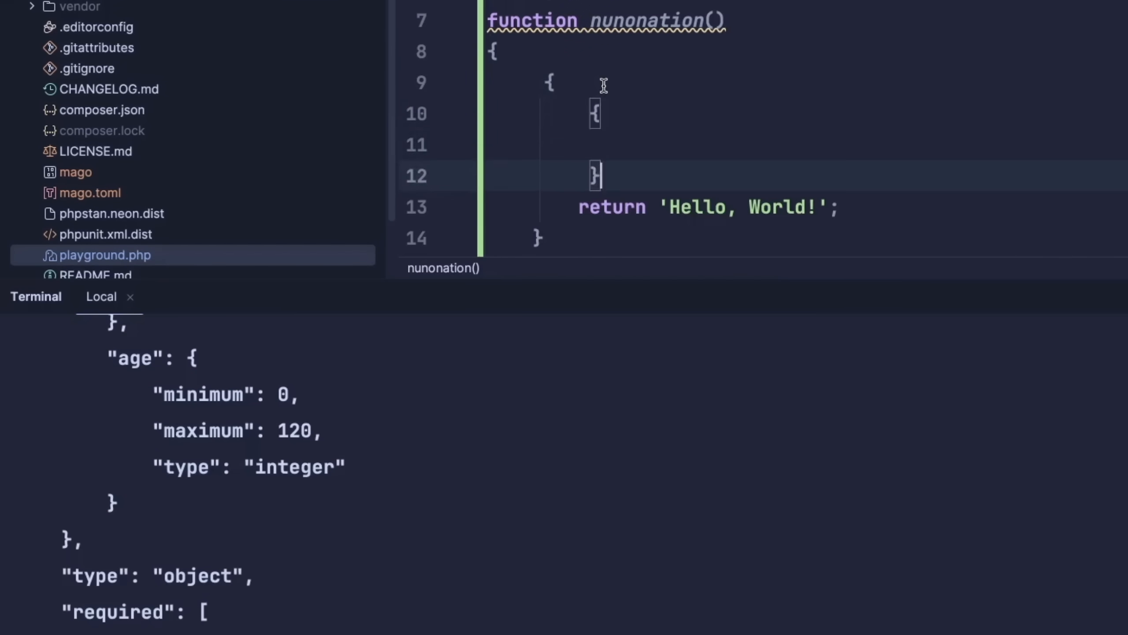
pyautogui.hotkey('ctrl', 'shift', 'Up')
pyautogui.scroll(-3, 617, 132)
pyautogui.click(600, 141)
pyautogui.press('Return')
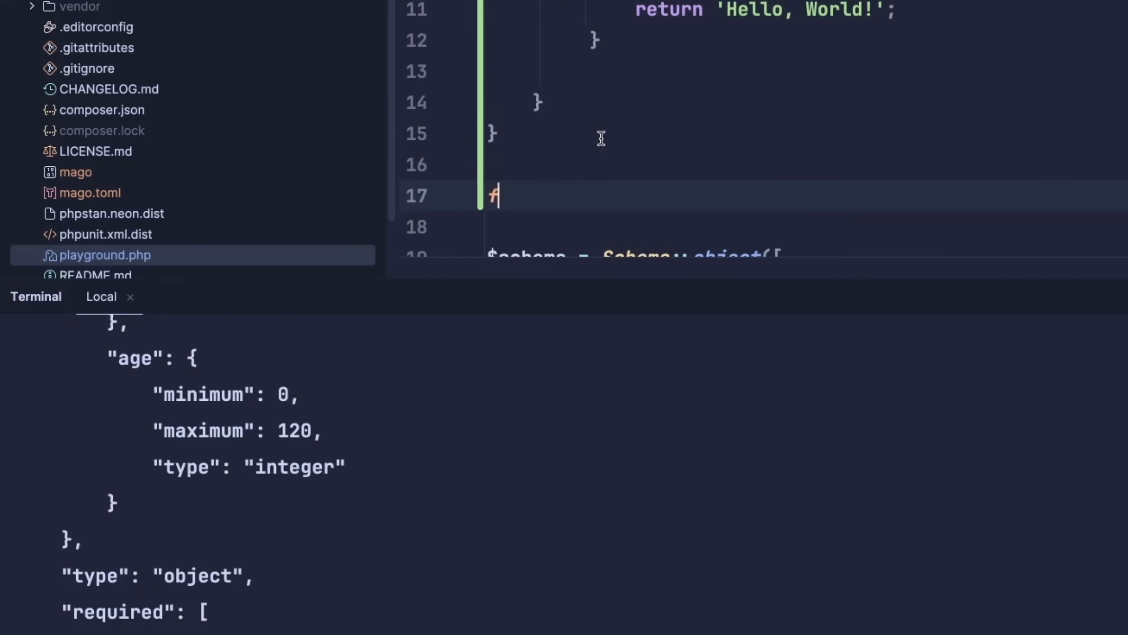
pyautogui.write('echo nunonation();')
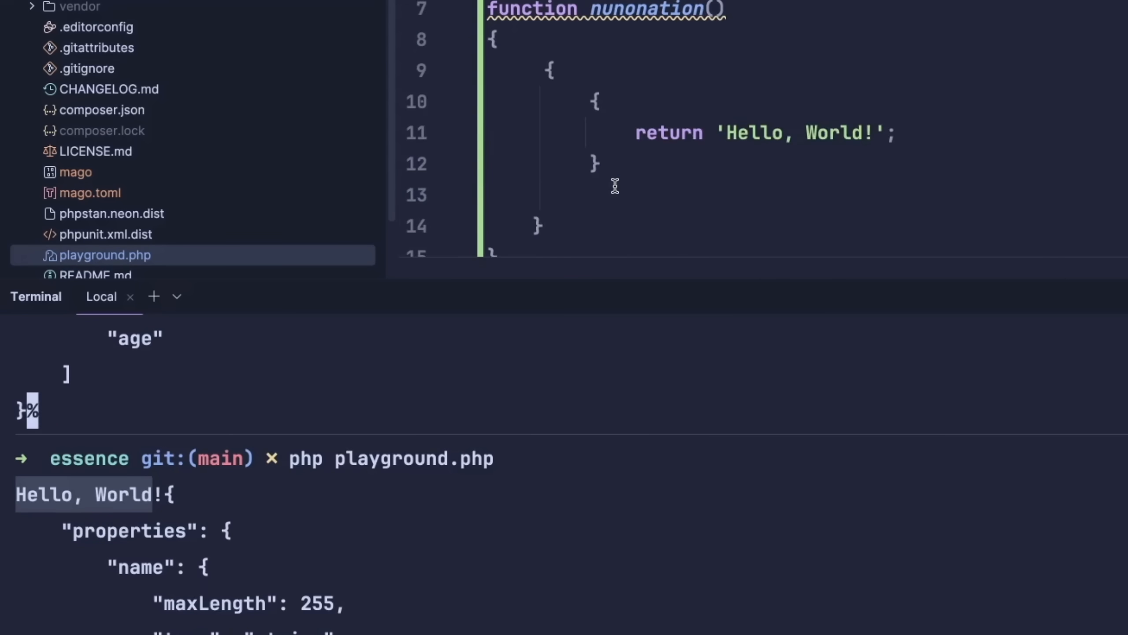
pyautogui.scroll(5, 573, 132)
pyautogui.click(599, 86)
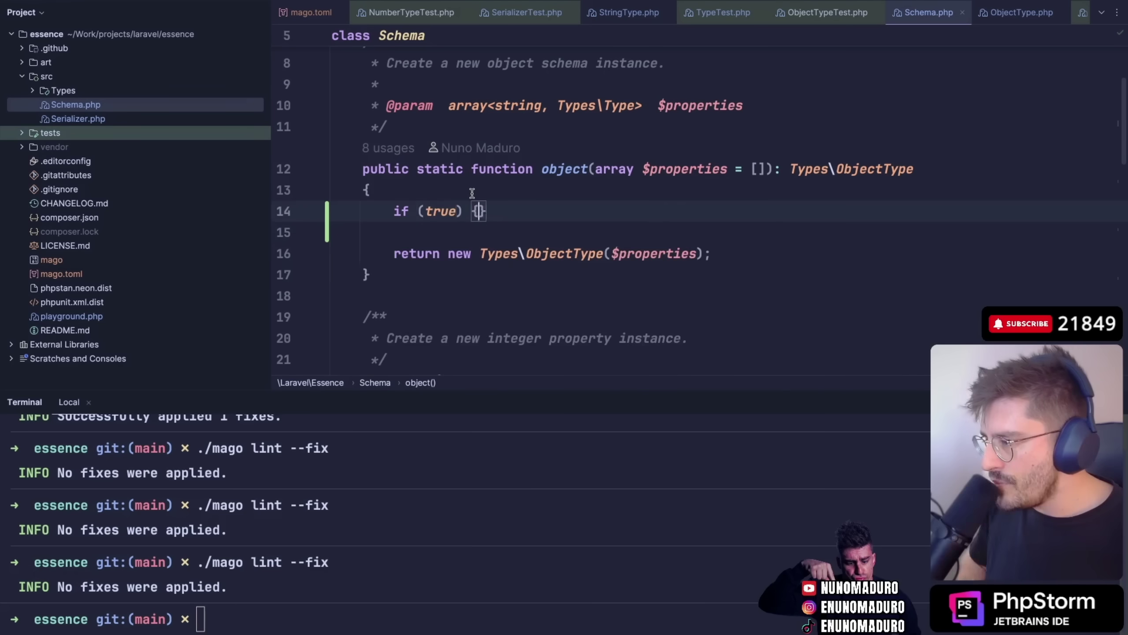
# Change the if condition to false with a return '1' statement inside Schema::object.
pyautogui.doubleClick(437, 210)
pyautogui.write('fal')
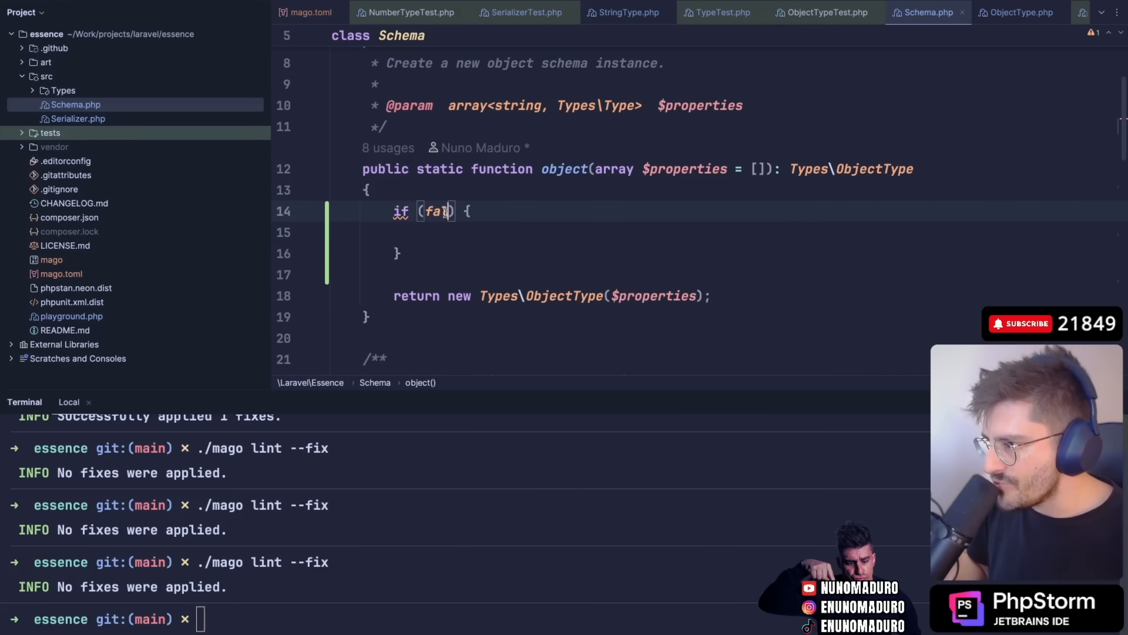
pyautogui.write('se')
pyautogui.press('Return')
pyautogui.write('return ;1')
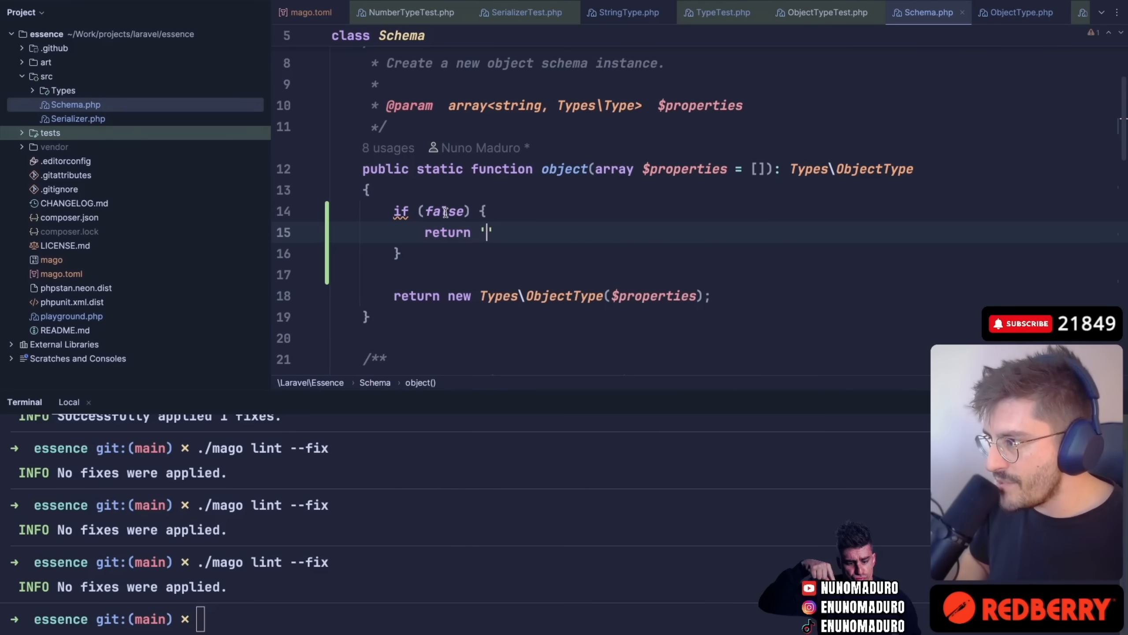
pyautogui.write('1')
pyautogui.press('End')
pyautogui.write(';')
pyautogui.press('Down')
pyautogui.press('Down')
# Run ./mago lint --fix, then rerun it with --format-after-fix to strip the dead branch.
pyautogui.click(374, 484)
pyautogui.press('Up')
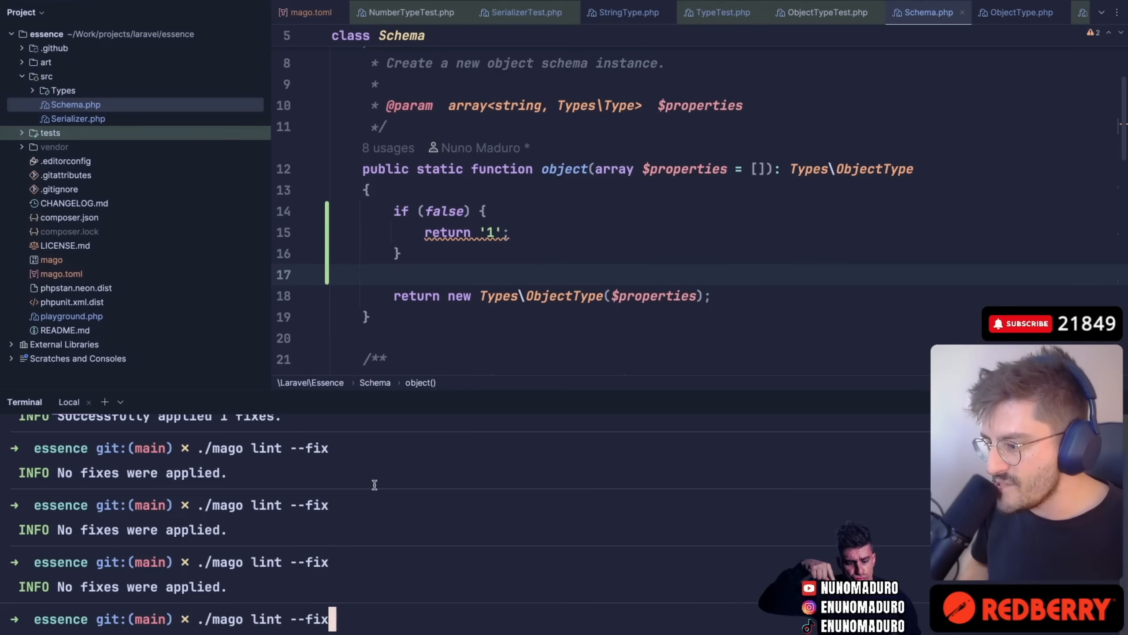
pyautogui.press('Return')
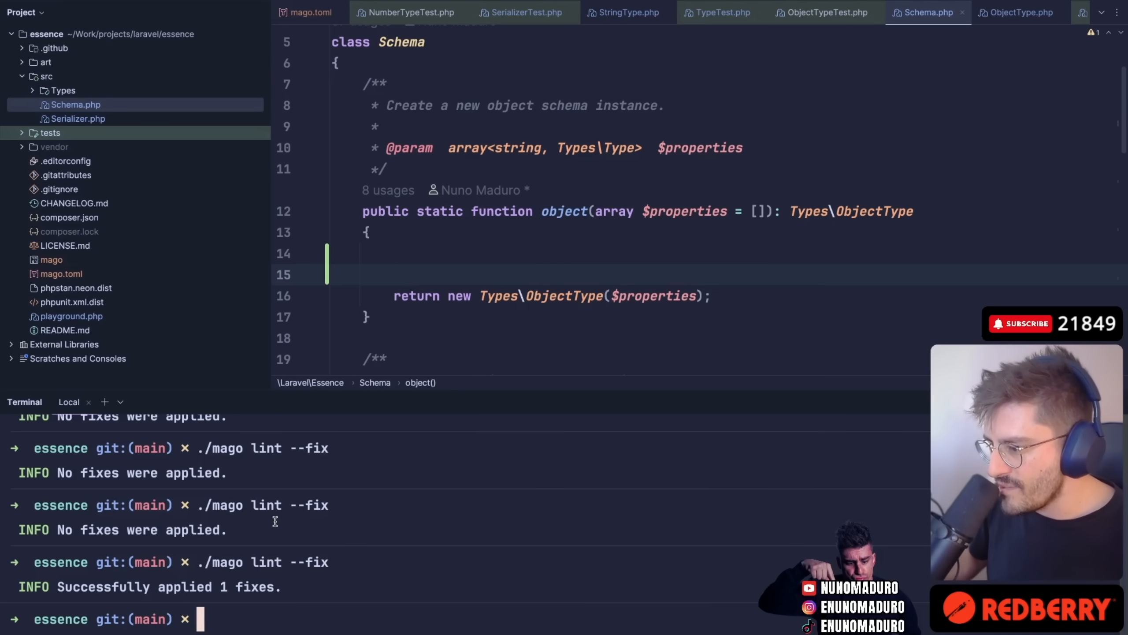
pyautogui.press('Up')
pyautogui.press('Return')
pyautogui.press('Up')
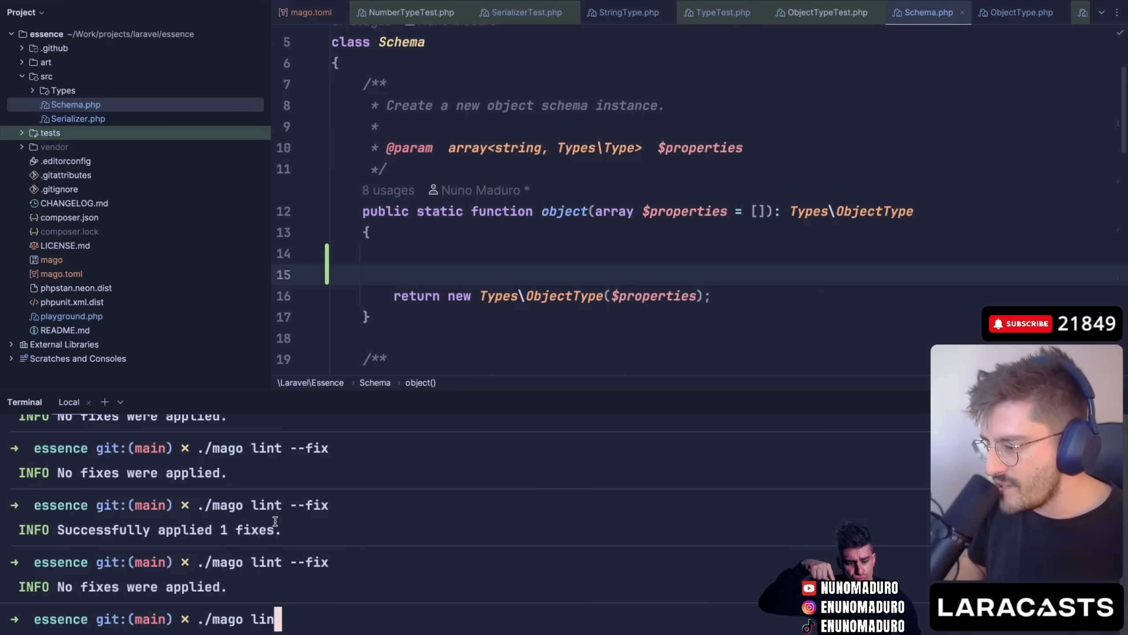
pyautogui.press('BackSpace')
pyautogui.press('BackSpace')
pyautogui.press('BackSpace')
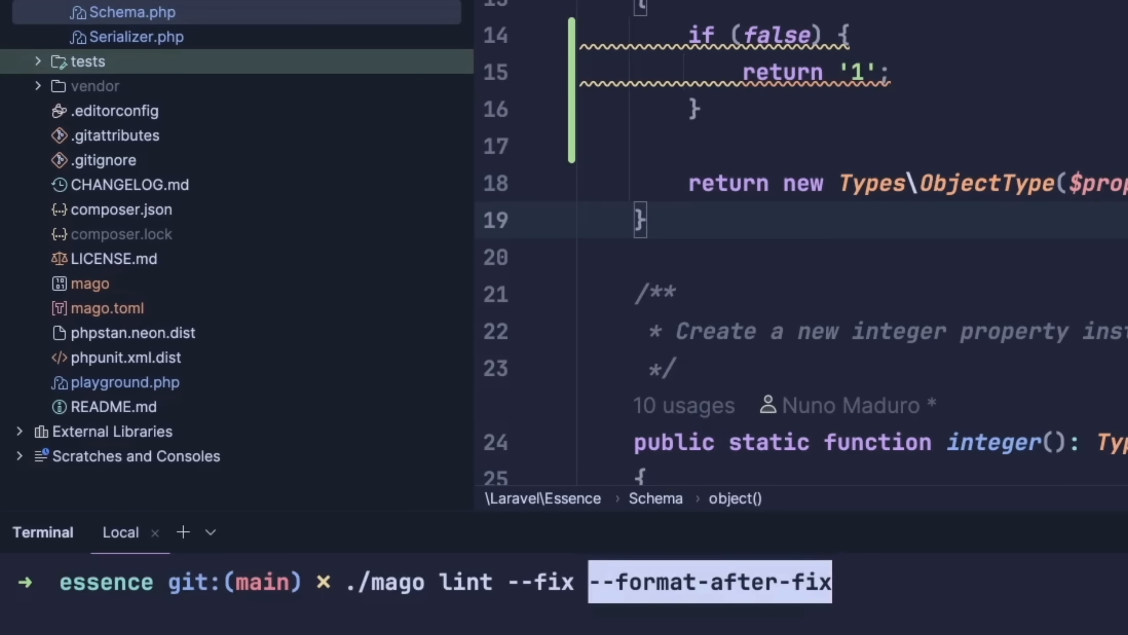
pyautogui.press('Return')
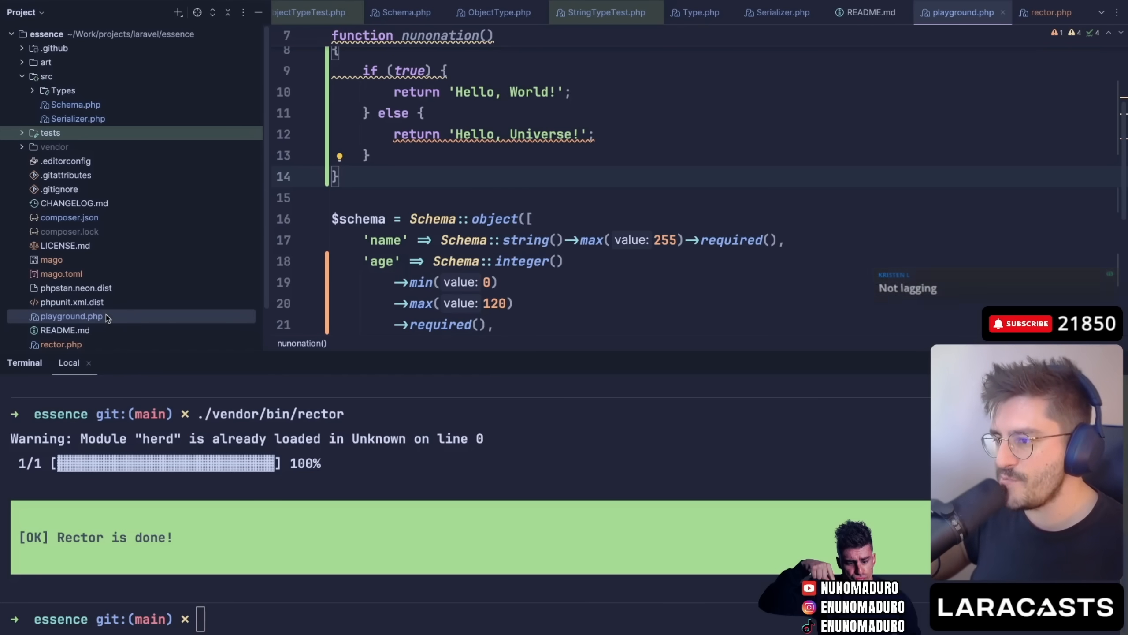
# Place the caret on the empty line after the function in playground.php.
pyautogui.click(414, 197)
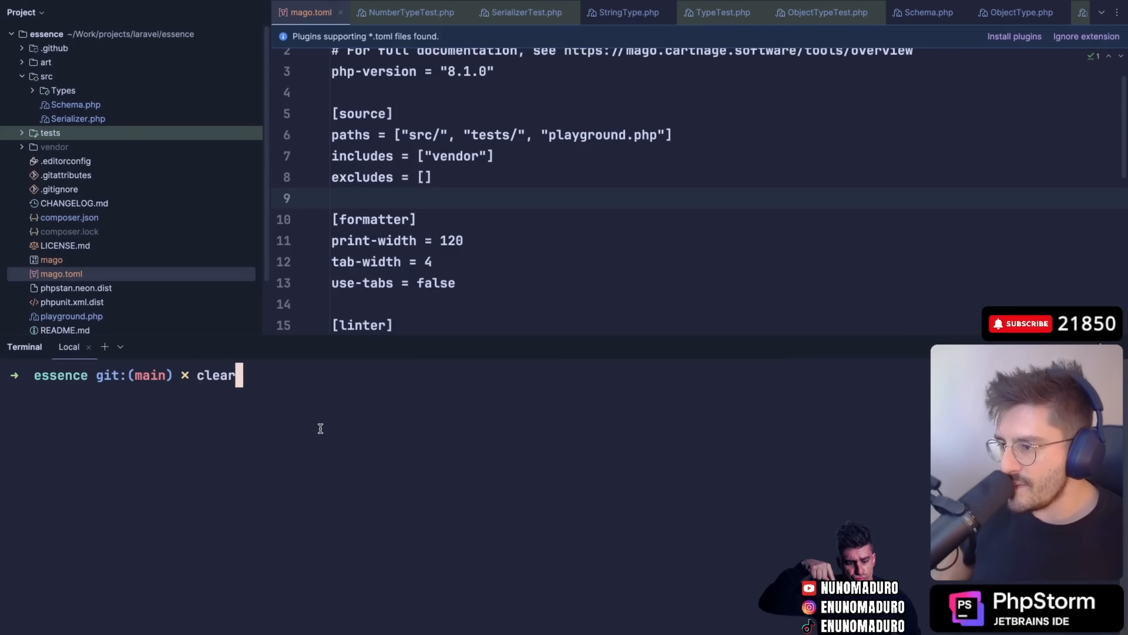
# Run ./mago analyse, clear the terminal and rerun it under time.
pyautogui.press('Return')
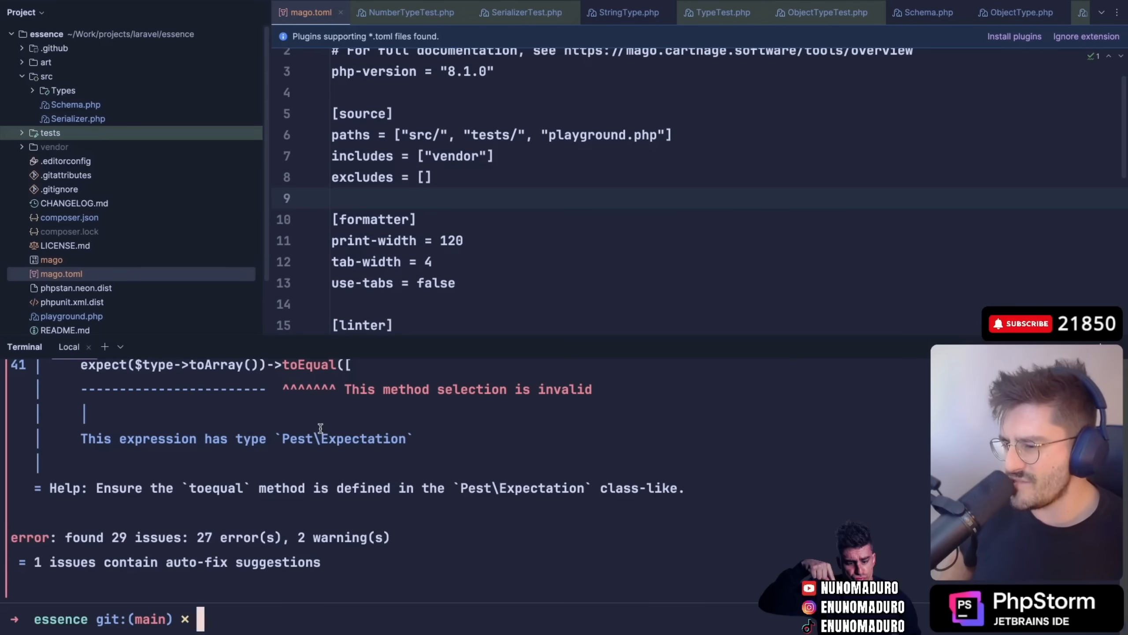
pyautogui.press('Up')
pyautogui.hotkey('ctrl', 'c')
pyautogui.write('clear')
pyautogui.press('Return')
pyautogui.write('time ./a')
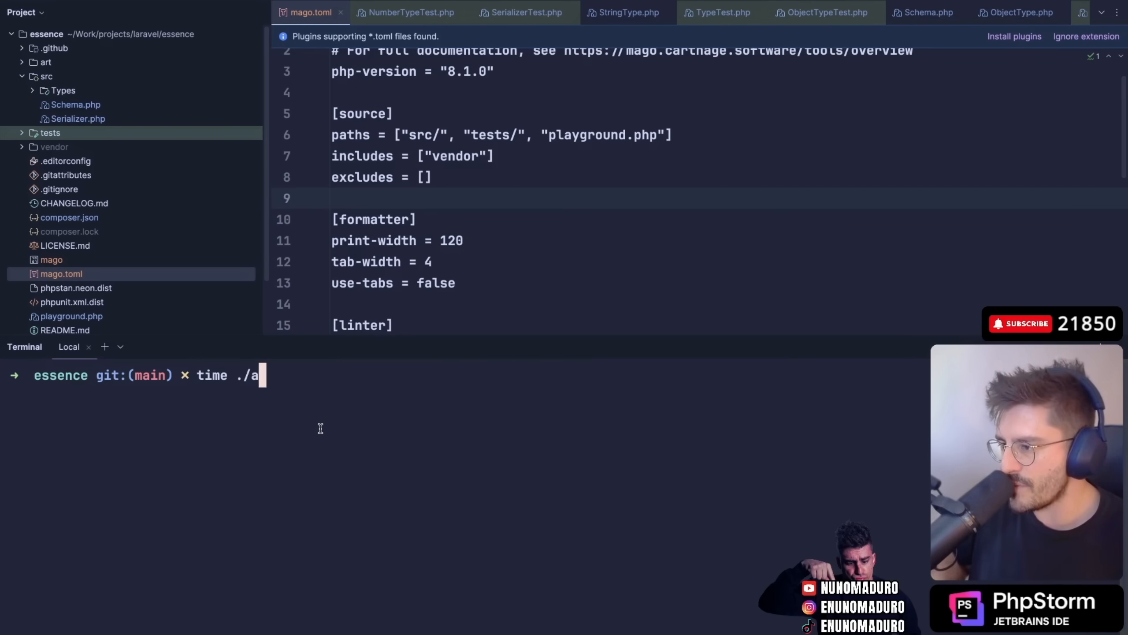
pyautogui.write('mago analyse')
pyautogui.press('Return')
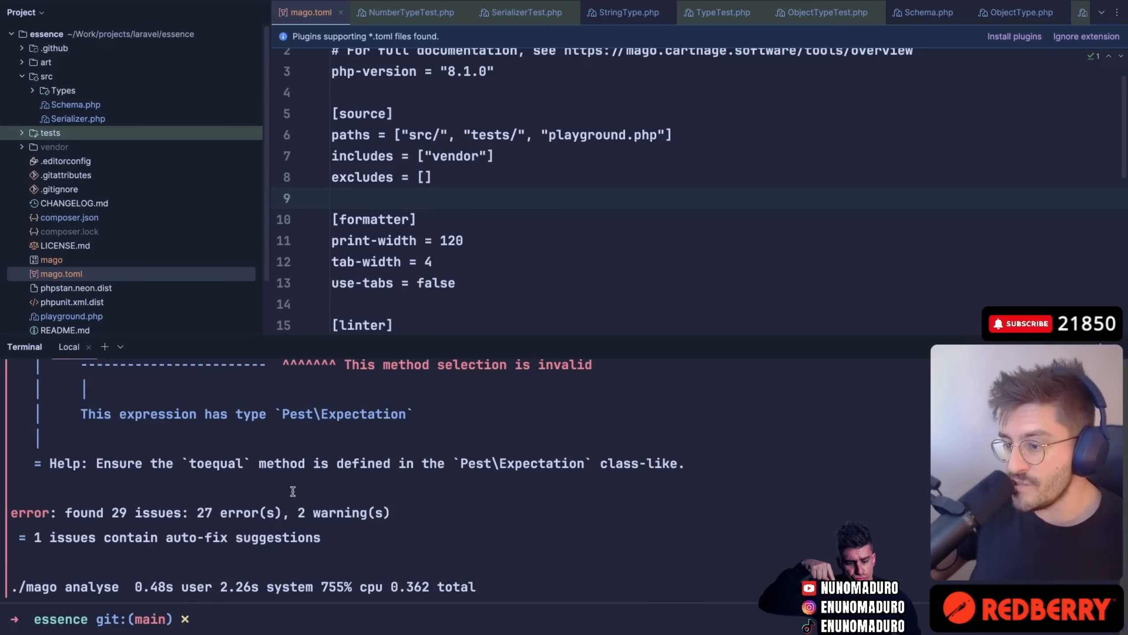
# Copy the 0.362 total time into playground.php as a 362ms note.
pyautogui.moveTo(429, 586); pyautogui.dragTo(391, 586)
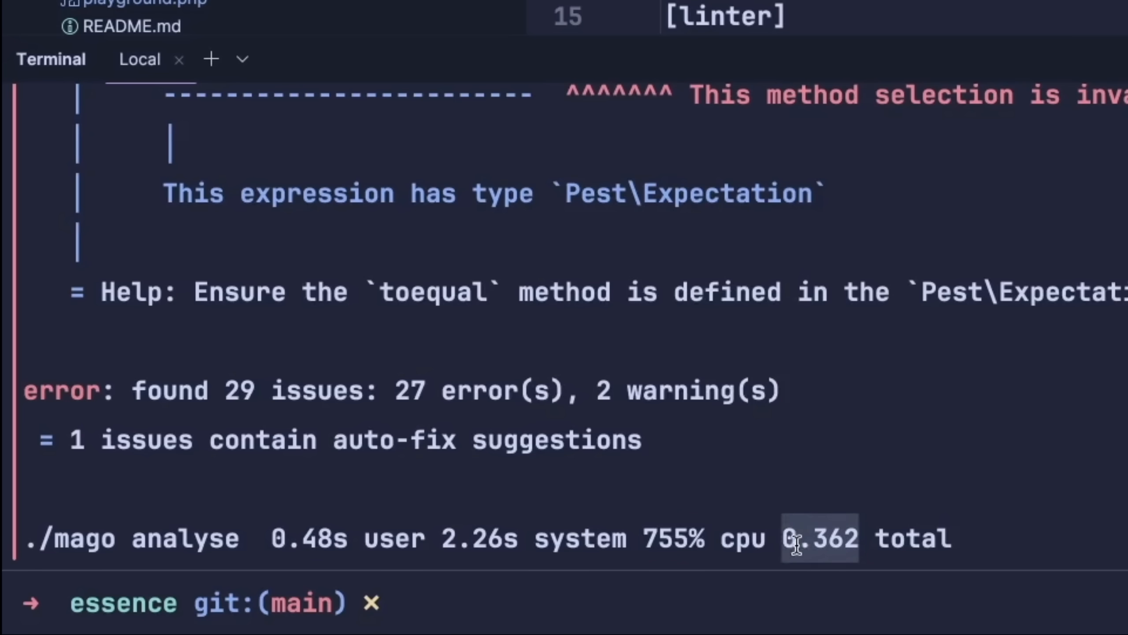
pyautogui.click(392, 586)
pyautogui.moveTo(781, 537); pyautogui.dragTo(860, 537)
pyautogui.hotkey('ctrl', 'v')
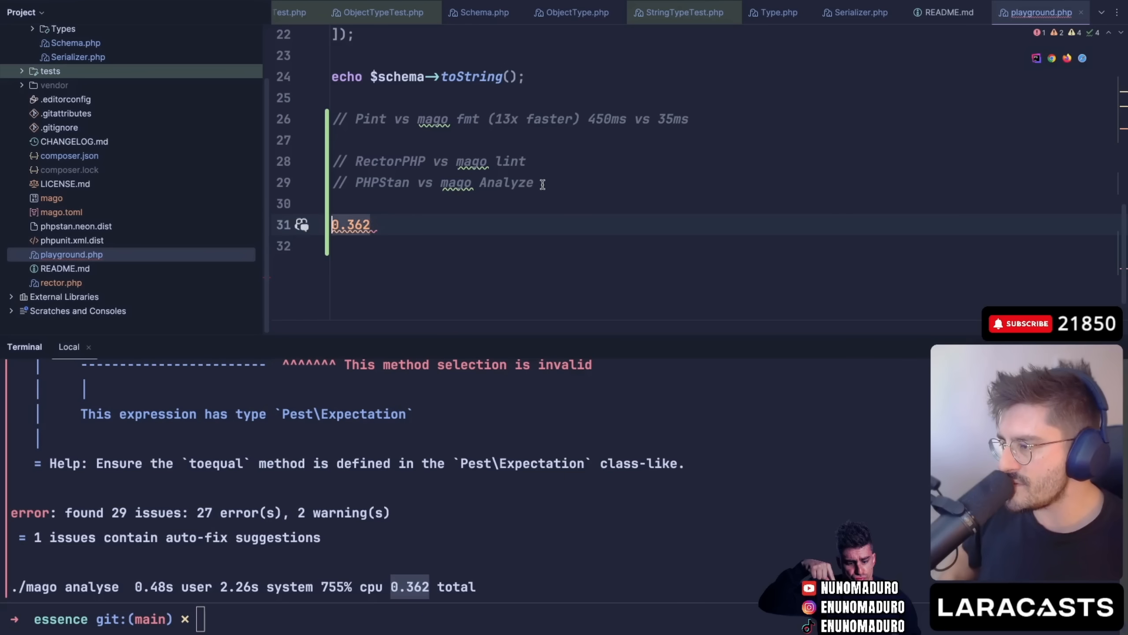
pyautogui.write('//')
pyautogui.press('BackSpace')
pyautogui.press('BackSpace')
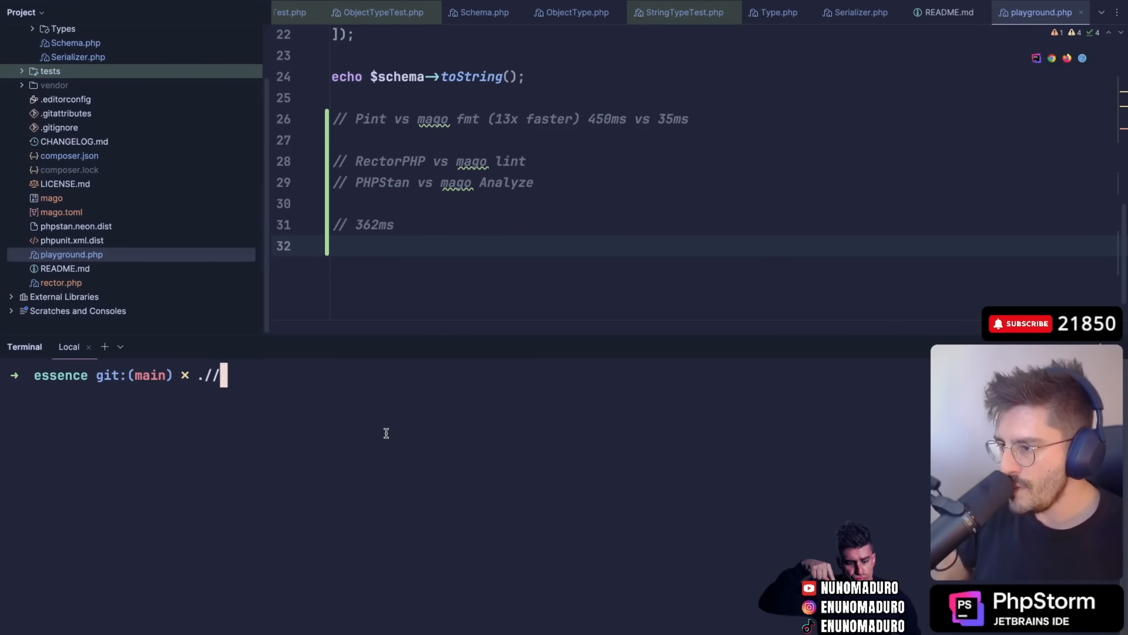
pyautogui.write('./vendor/')
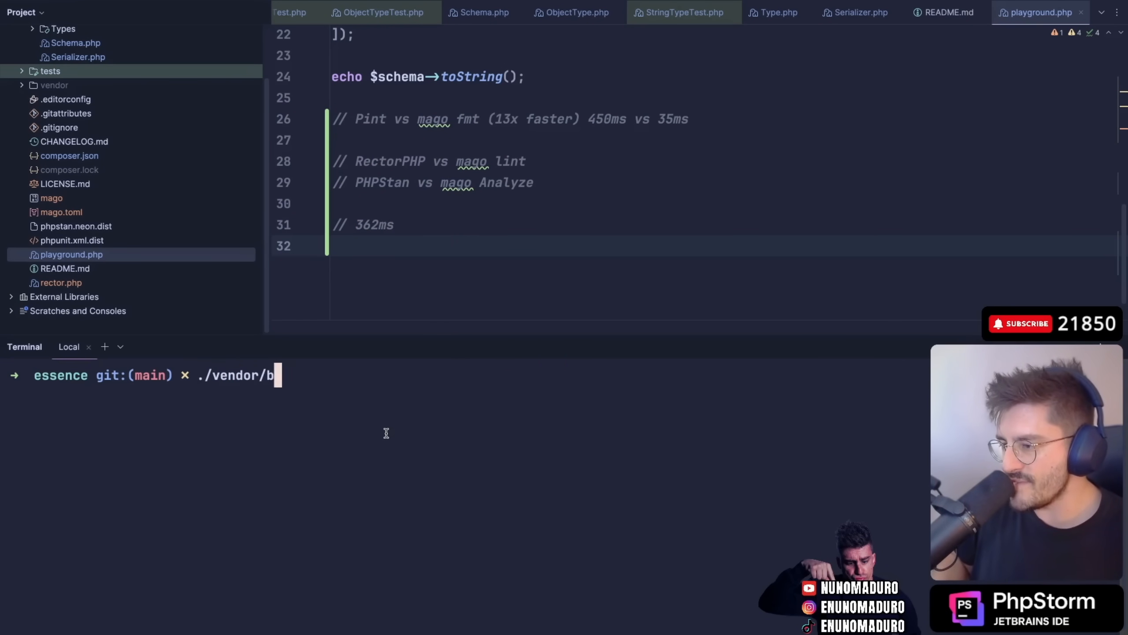
# Run ./vendor/bin/phpstan for comparison, then rerun the timed mago analyse several times.
pyautogui.press('Return')
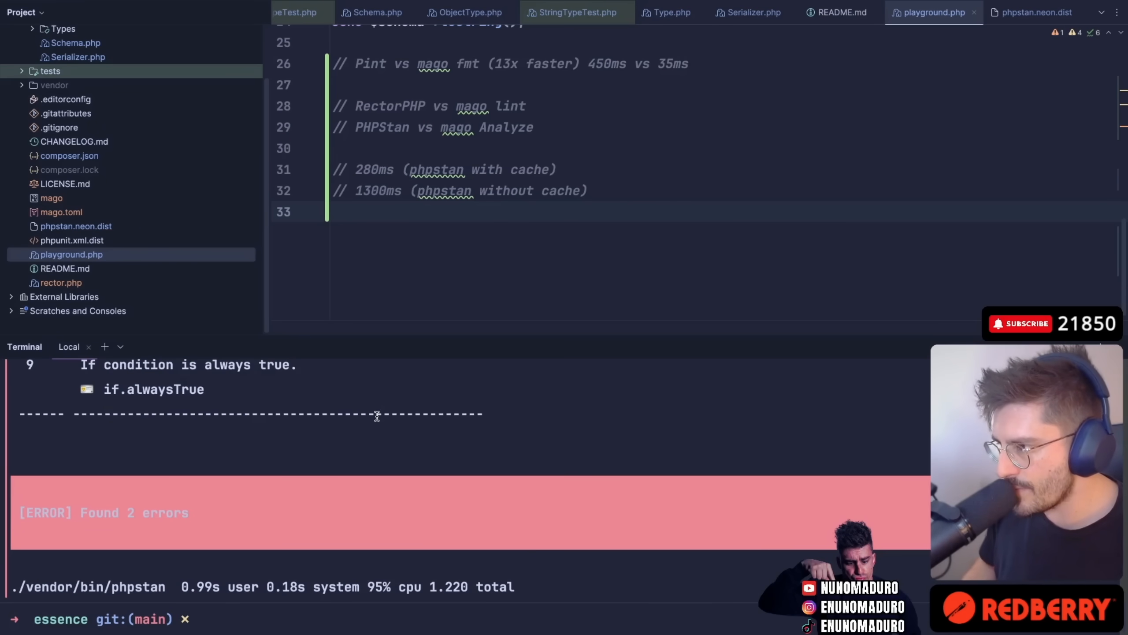
pyautogui.write('clear')
pyautogui.press('Return')
pyautogui.write('./mago analyse')
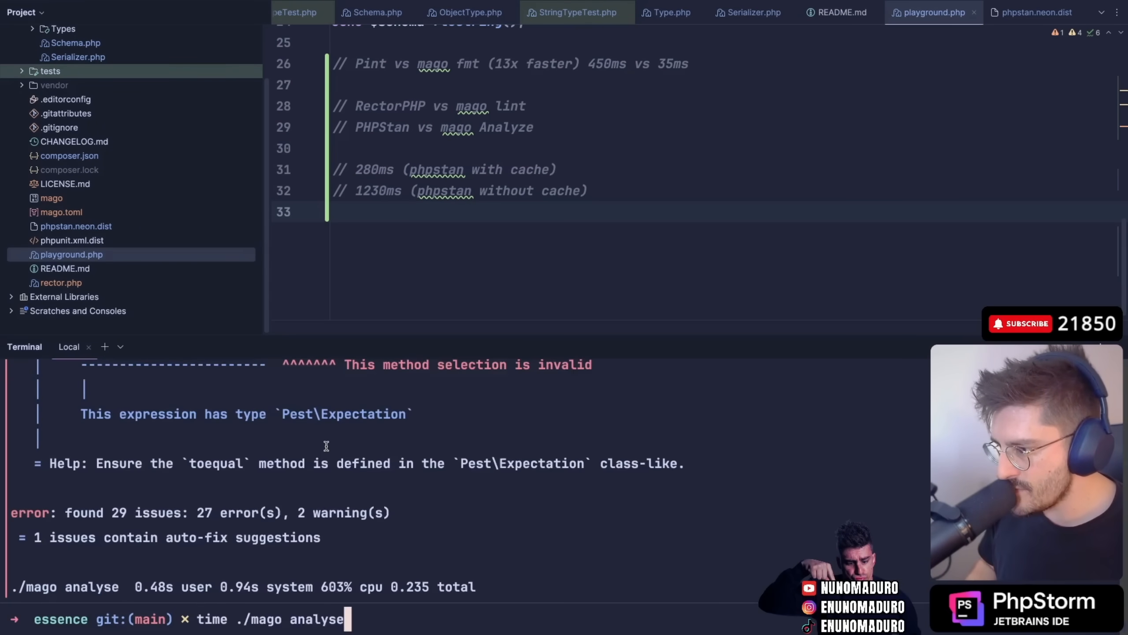
pyautogui.press('Up')
pyautogui.press('Return')
pyautogui.press('Up')
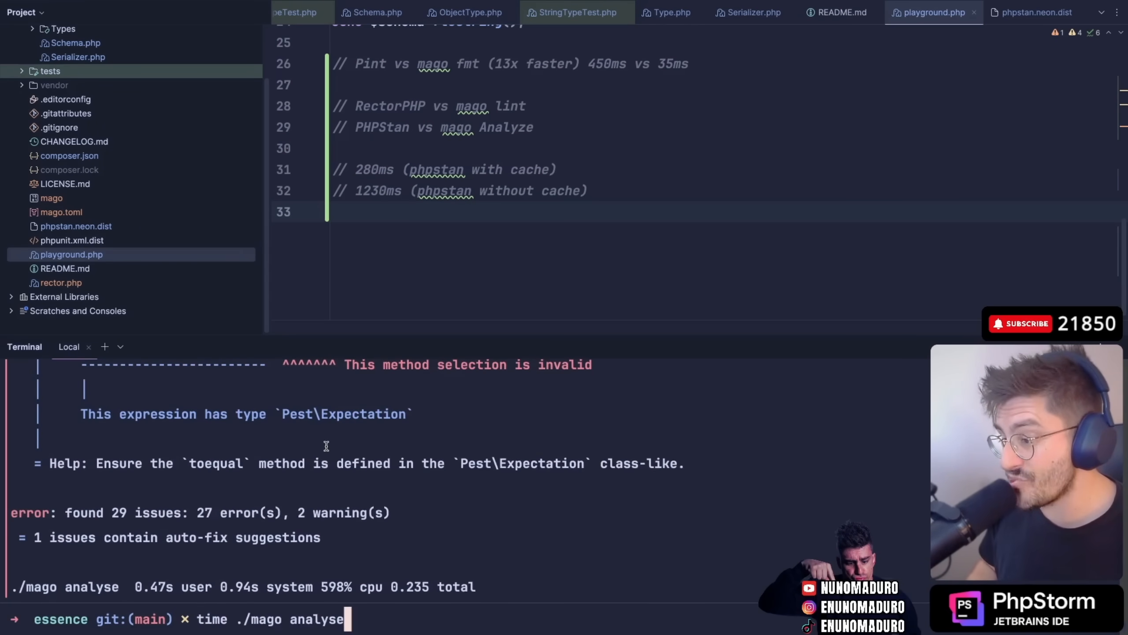
pyautogui.press('Return')
pyautogui.press('Up')
pyautogui.press('Return')
pyautogui.press('Up')
pyautogui.press('Return')
pyautogui.press('Up')
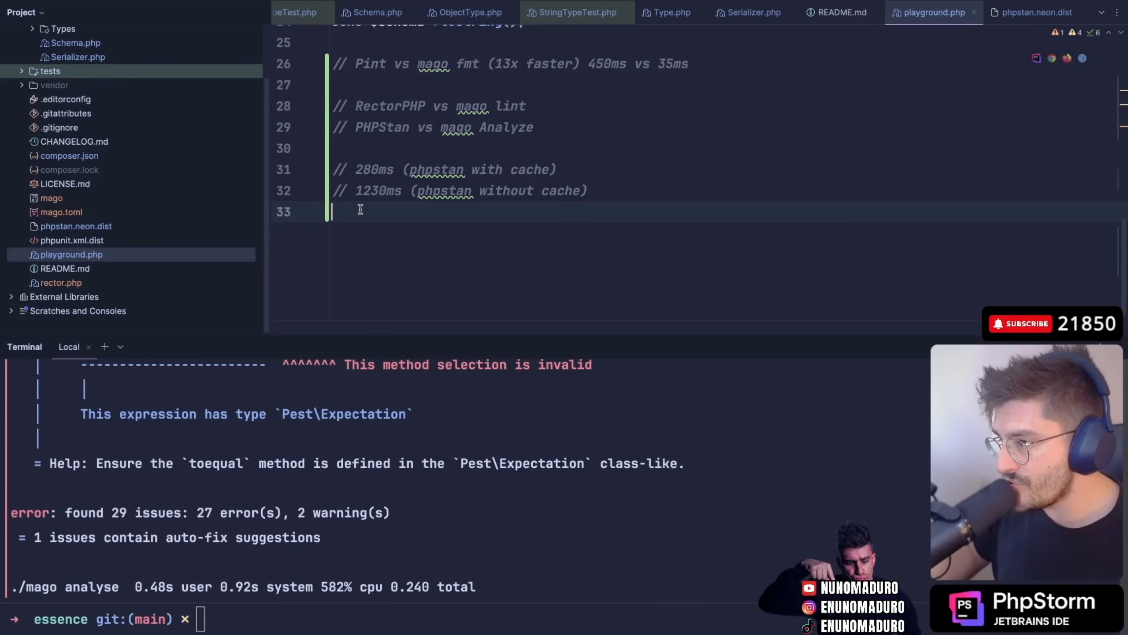
# Note on line 33, run ./mago analyse on src/ only and highlight the #[Override] error in the taller terminal.
pyautogui.click(371, 212)
pyautogui.write('// 0')
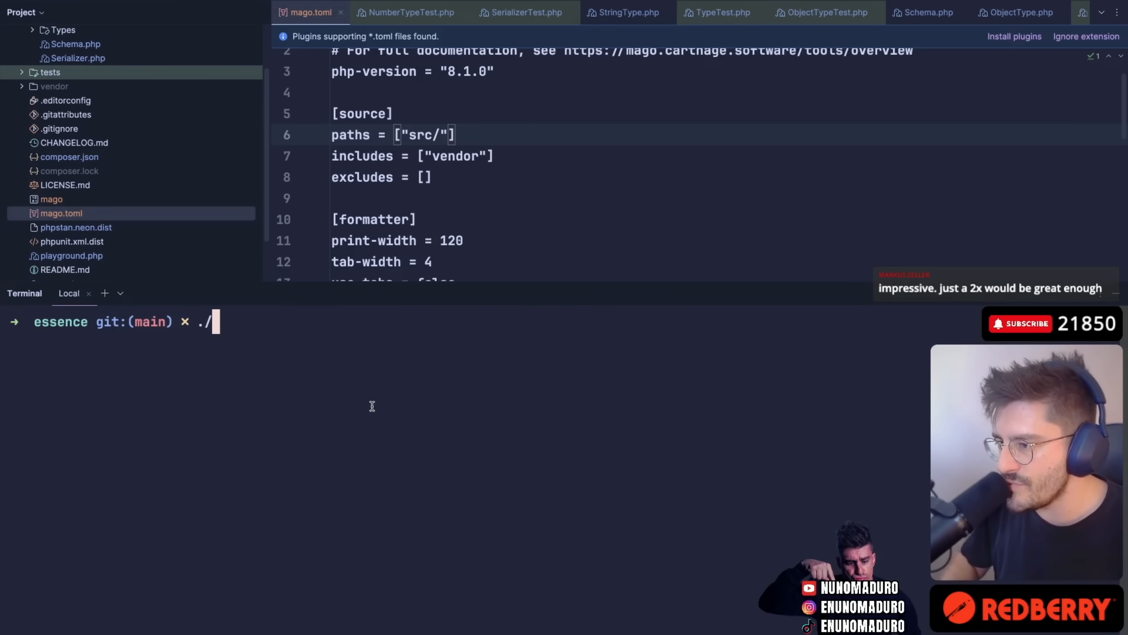
pyautogui.write('mago analyse')
pyautogui.press('Return')
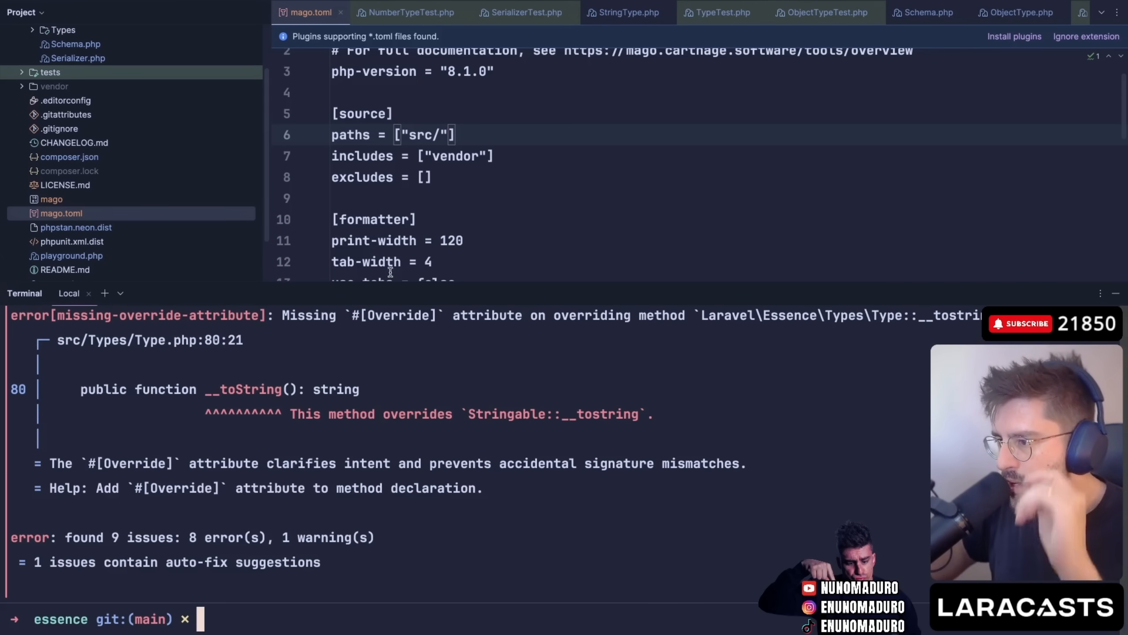
pyautogui.moveTo(389, 283); pyautogui.dragTo(389, 192)
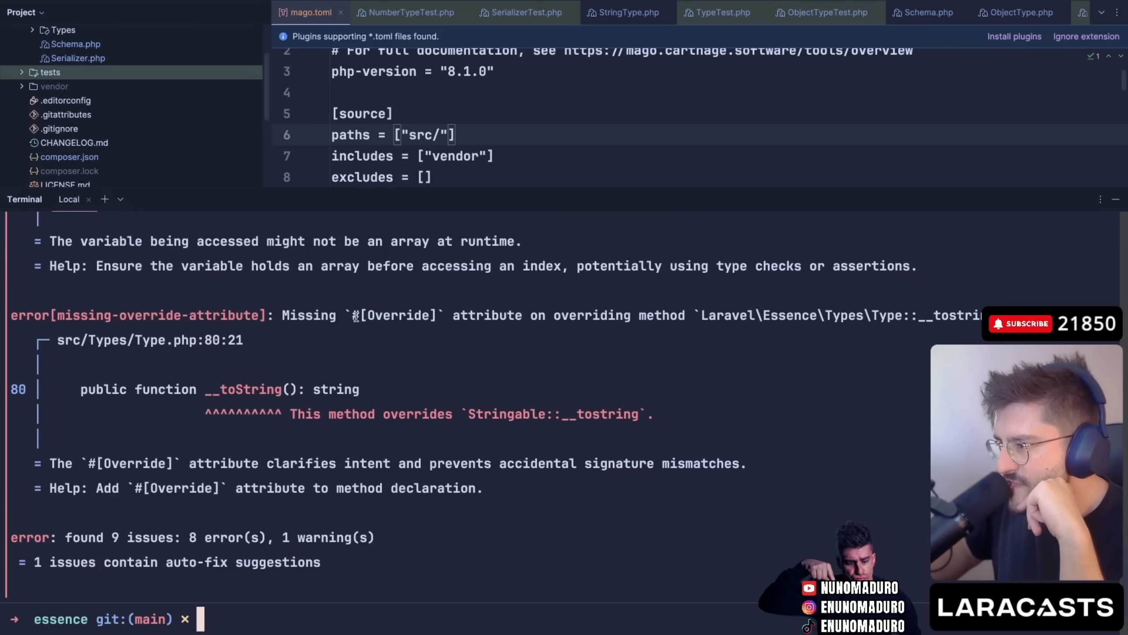
pyautogui.moveTo(352, 314); pyautogui.dragTo(455, 314)
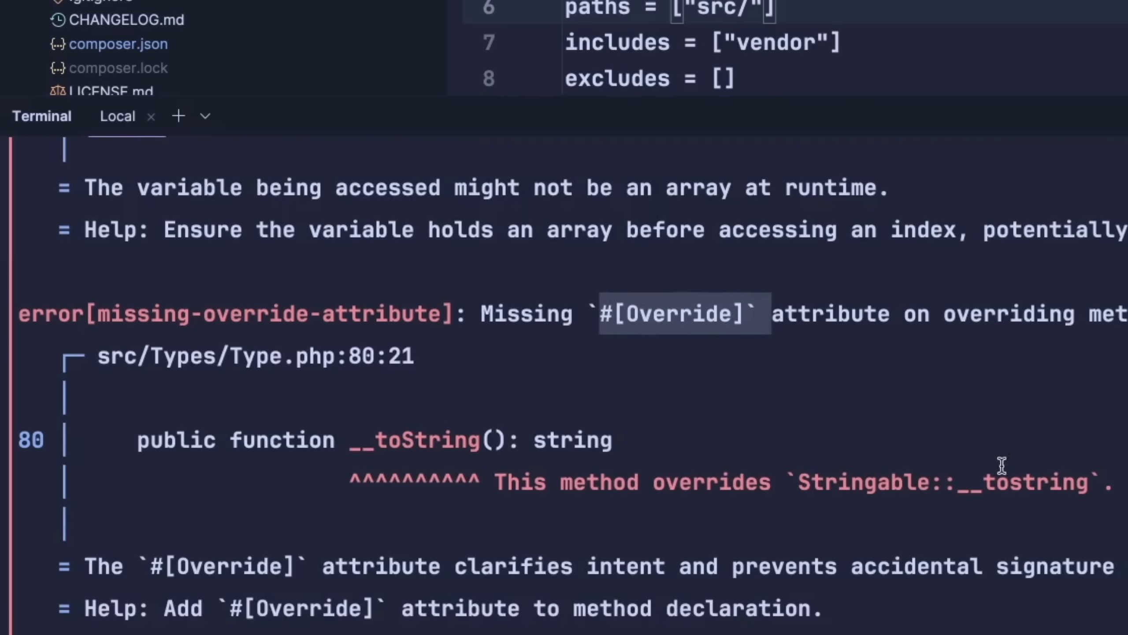
pyautogui.scroll(5, 494, 426)
pyautogui.scroll(3, 494, 426)
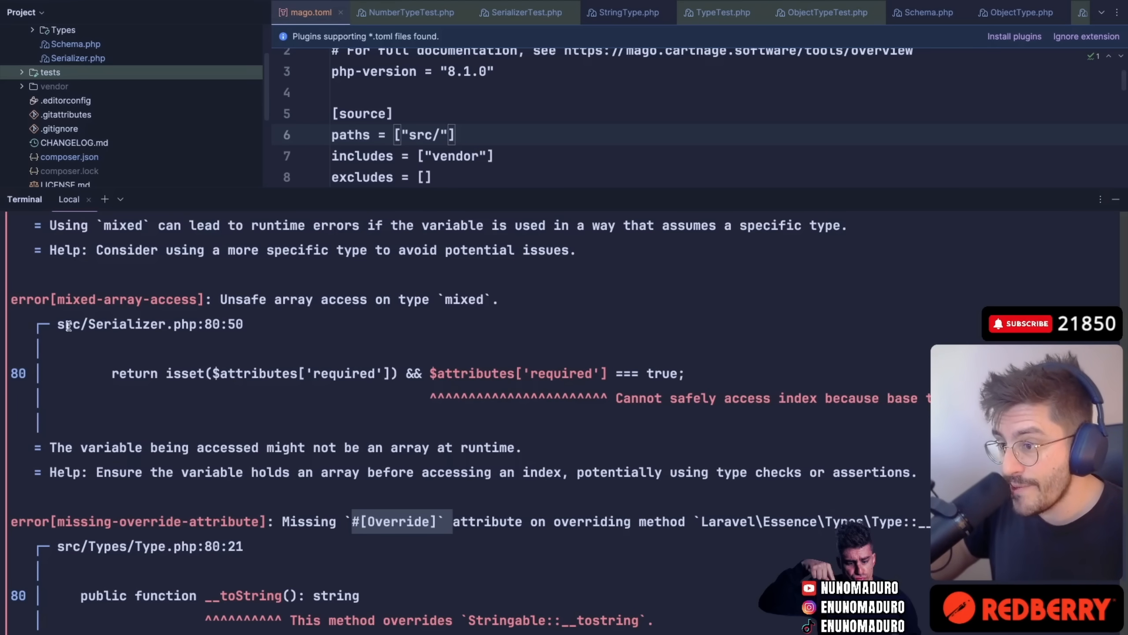
# Open src/Serializer.php via file search using the path copied from the error.
pyautogui.moveTo(58, 325); pyautogui.dragTo(183, 327)
pyautogui.hotkey('ctrl', 'shift', 'n')
pyautogui.hotkey('ctrl', 'v')
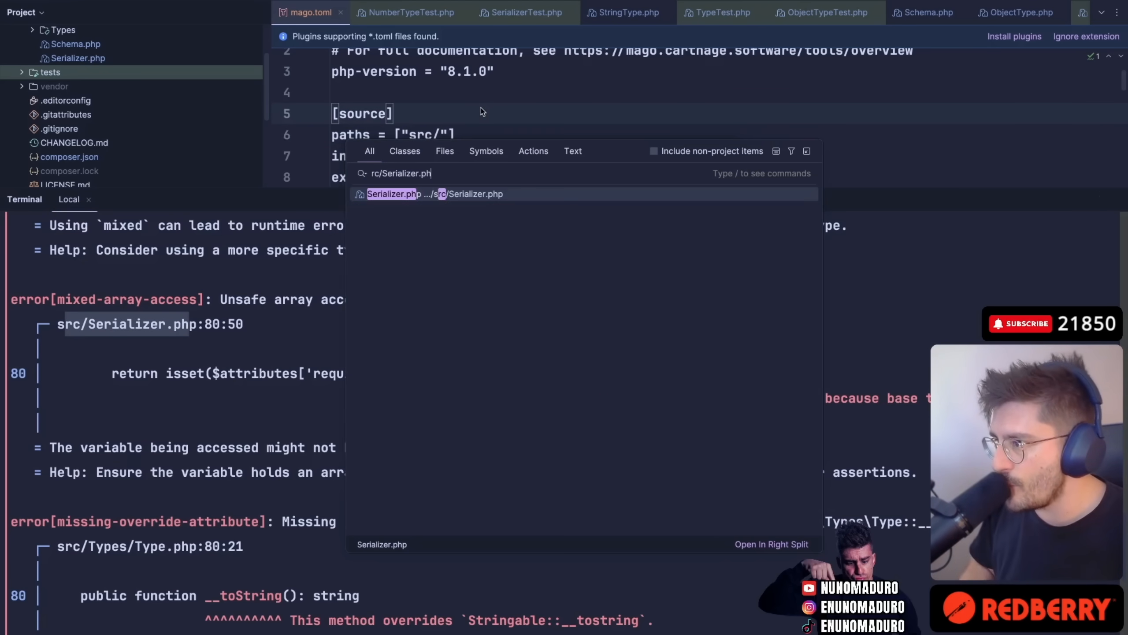
pyautogui.press('Return')
pyautogui.moveTo(481, 184); pyautogui.dragTo(481, 432)
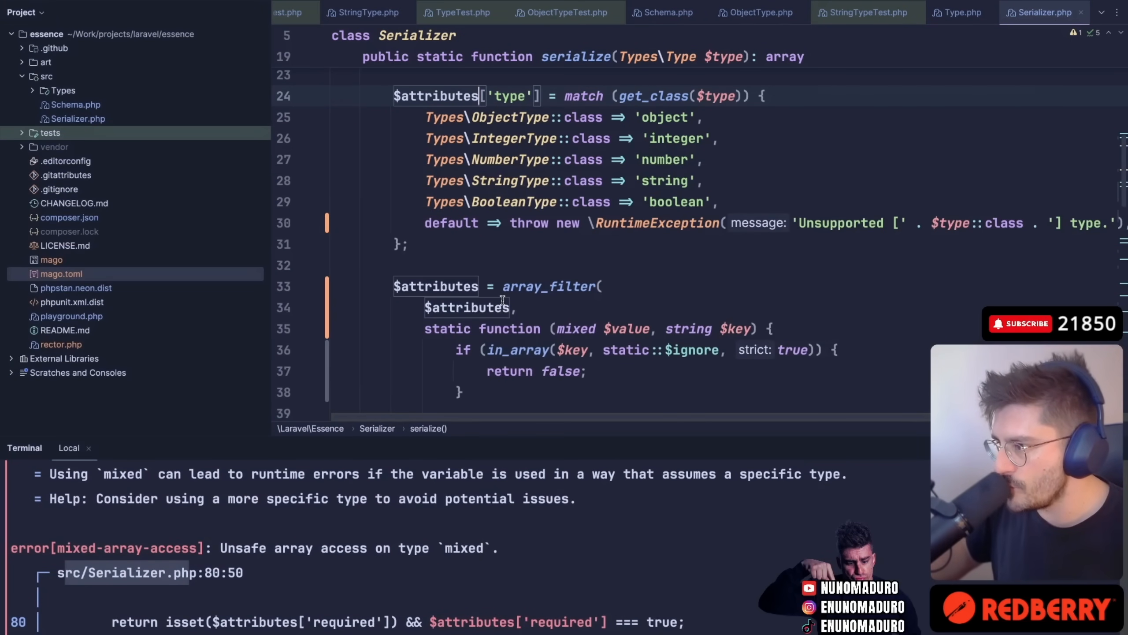
pyautogui.scroll(-8, 458, 304)
pyautogui.scroll(-5, 457, 304)
pyautogui.scroll(-5, 455, 306)
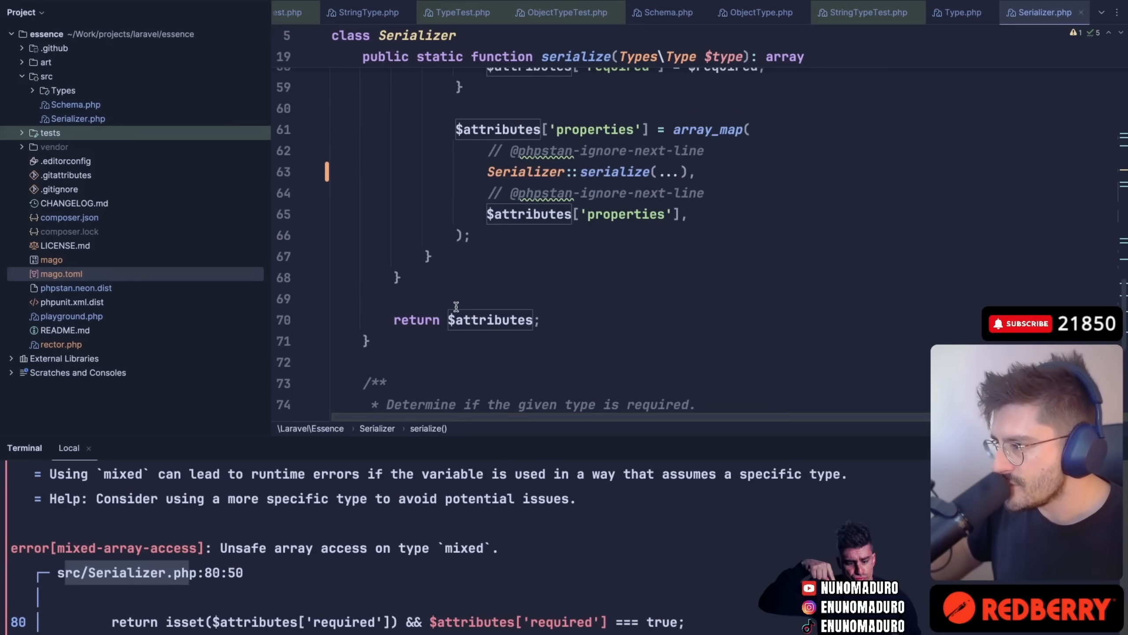
pyautogui.scroll(-5, 456, 306)
pyautogui.click(860, 255)
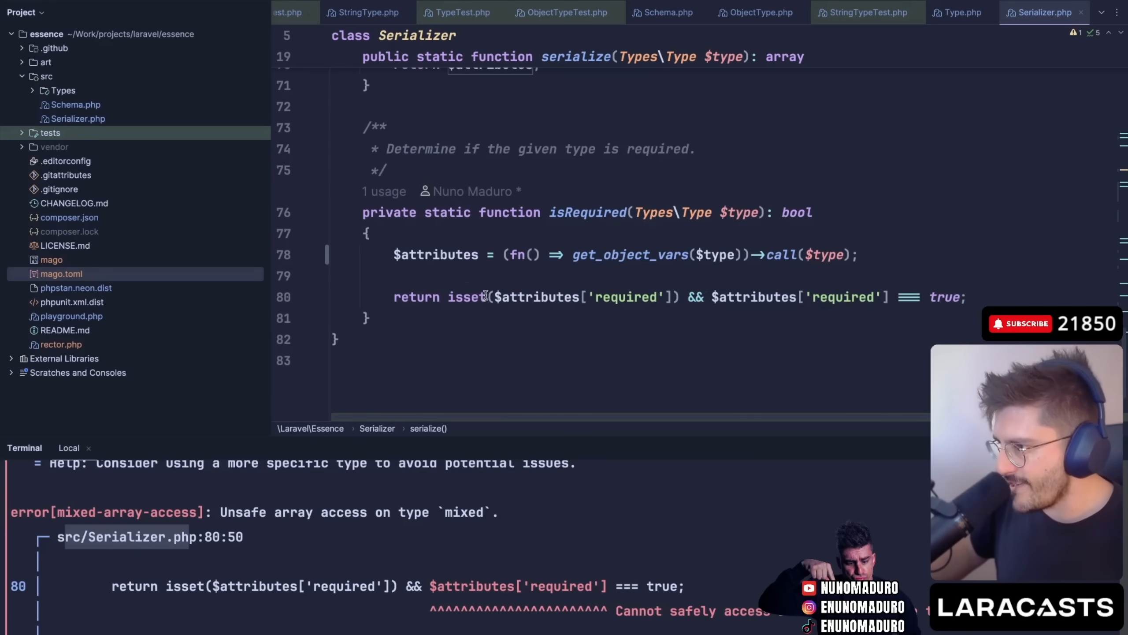
pyautogui.press('Return')
pyautogui.press('Return')
pyautogui.write('// @masgo')
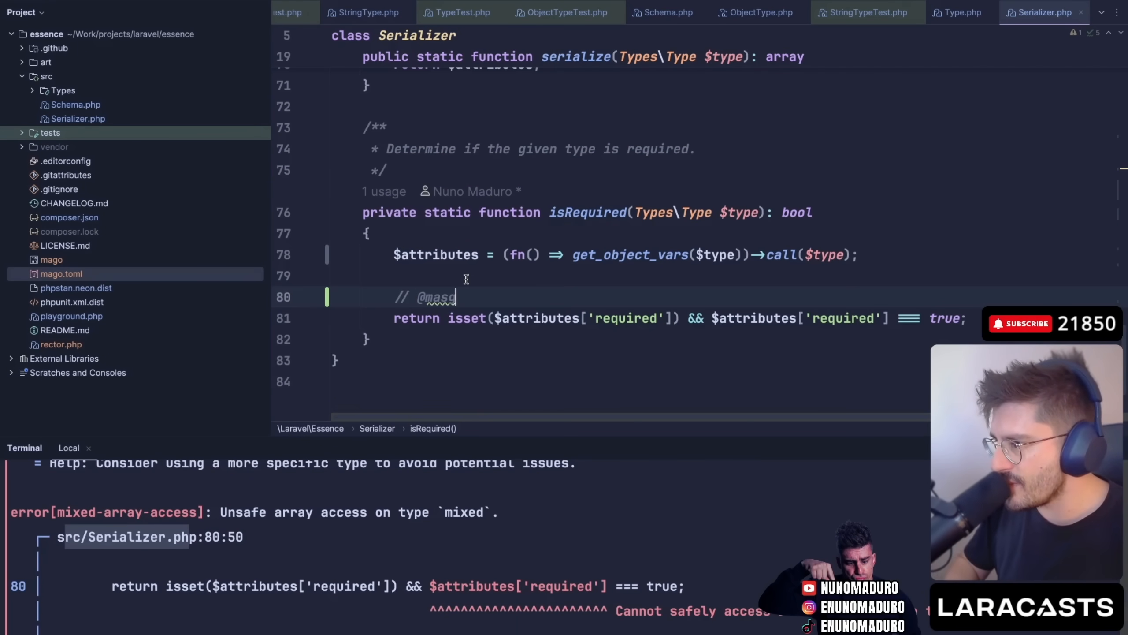
pyautogui.press('BackSpace')
pyautogui.press('BackSpace')
pyautogui.write('go')
pyautogui.write('-ignore-next-line')
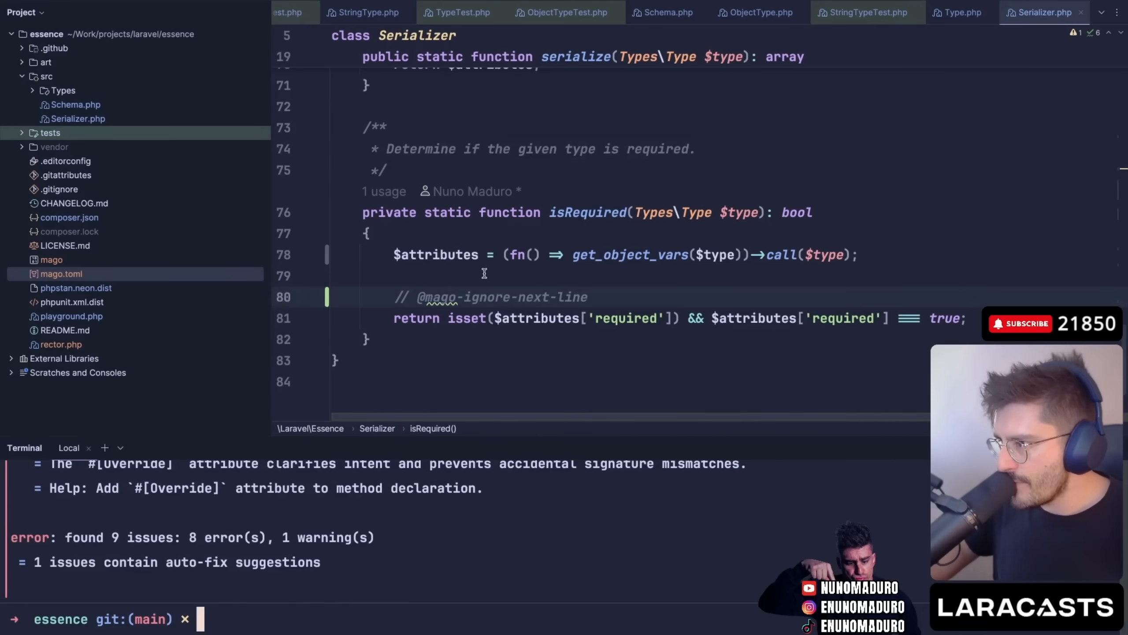
pyautogui.click(698, 148)
pyautogui.press('Return')
pyautogui.press('Return')
pyautogui.write('@mago-expect analysis:mixed-array-access')
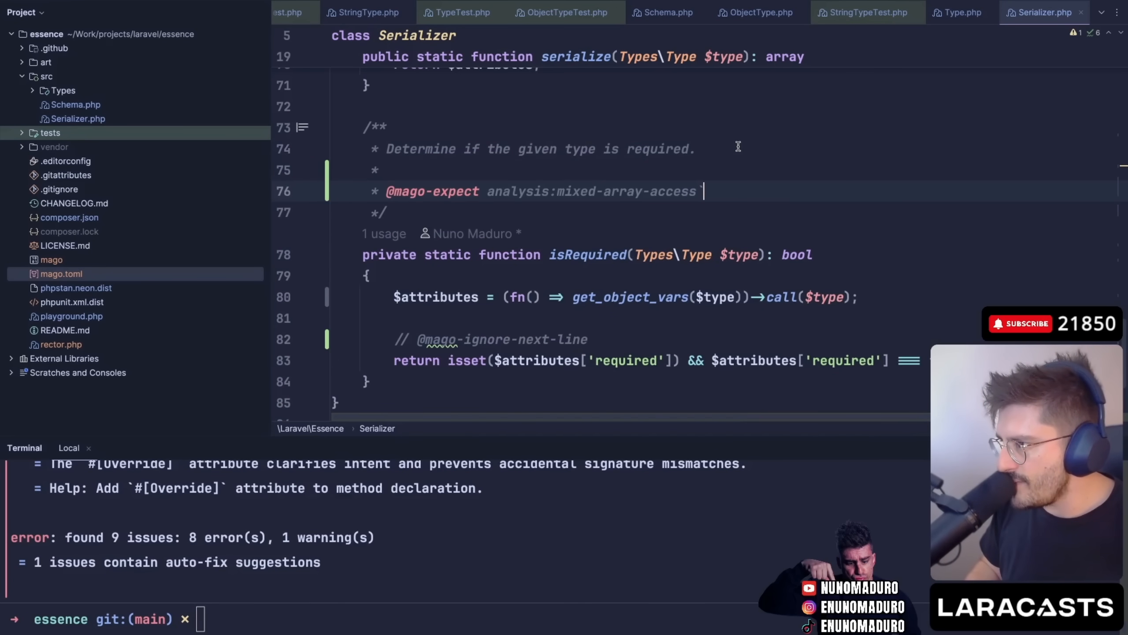
pyautogui.click(546, 339)
pyautogui.hotkey('ctrl', 'y')
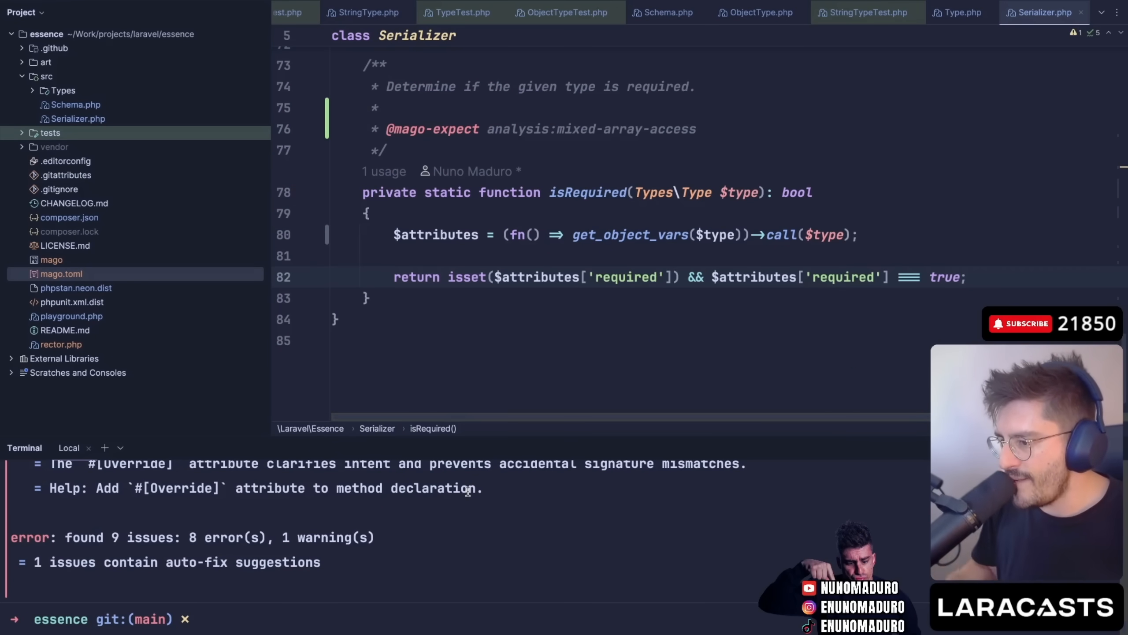
pyautogui.write('./mago analyse')
pyautogui.press('Return')
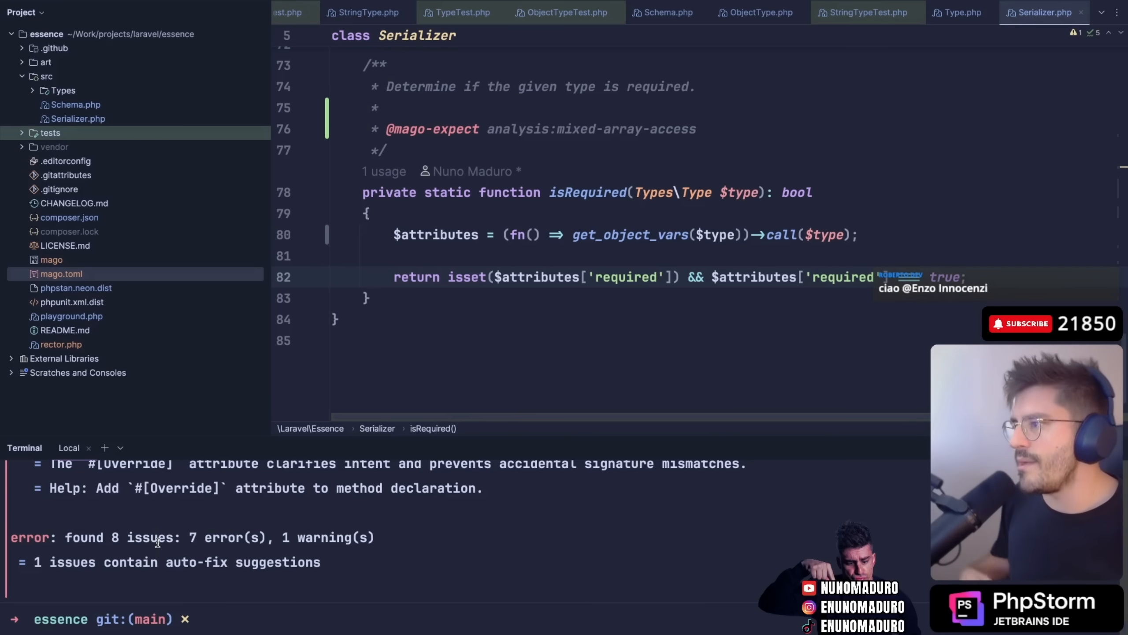
pyautogui.click(387, 129)
pyautogui.moveTo(386, 129); pyautogui.dragTo(698, 128)
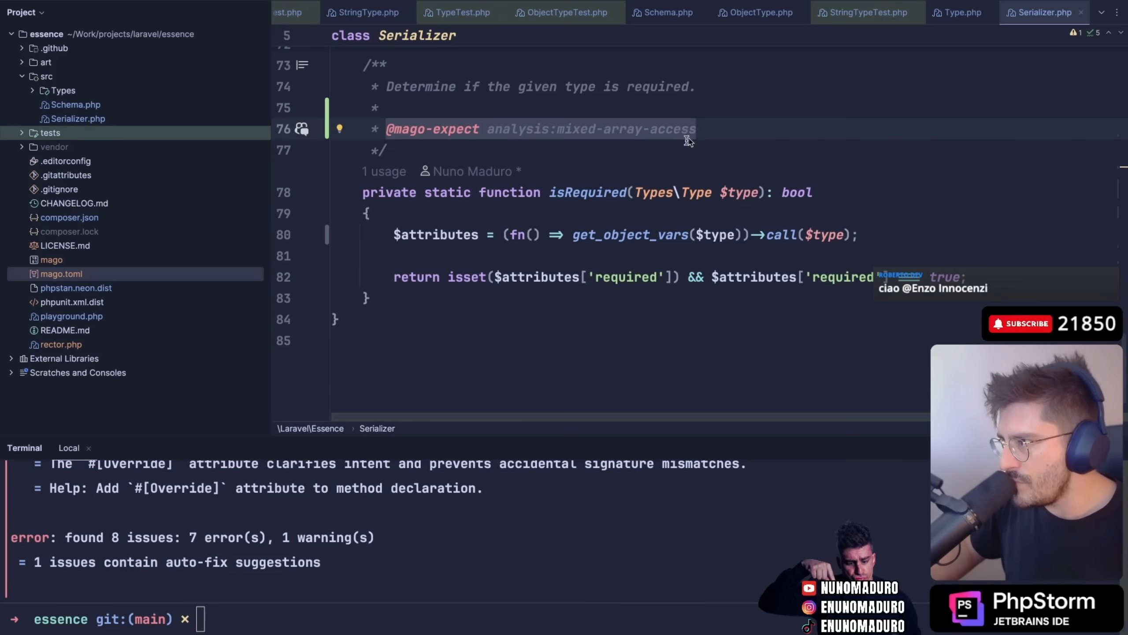
# Review the closure in serialize(), pointing out call(), its $type argument and get_object_vars.
pyautogui.click(721, 276)
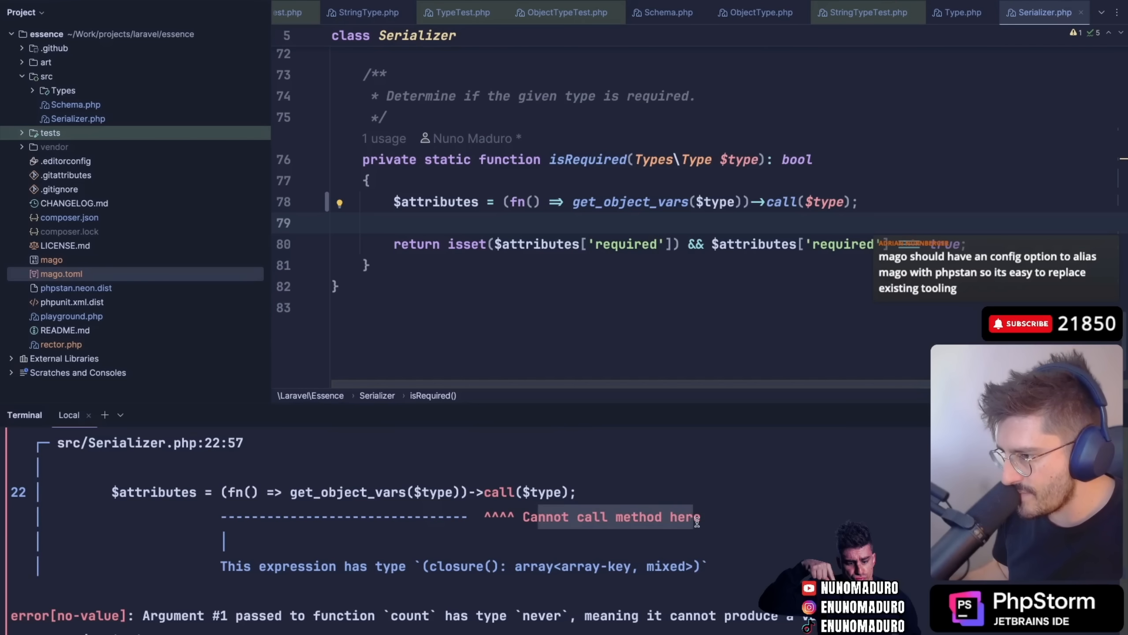
pyautogui.scroll(-2, 653, 526)
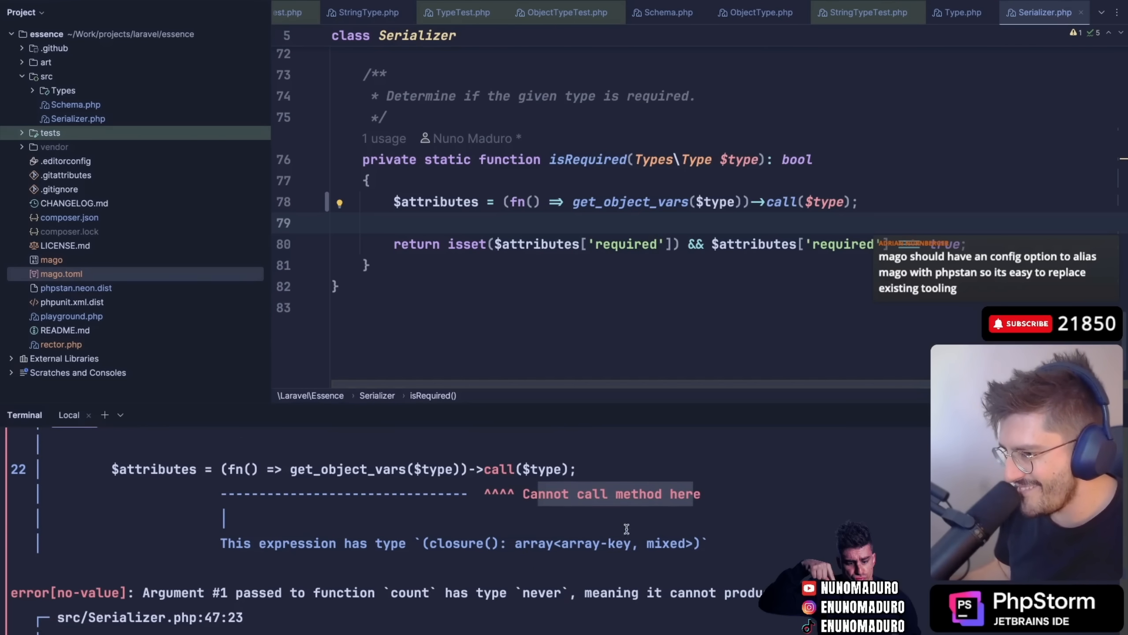
pyautogui.scroll(3, 653, 526)
pyautogui.scroll(10, 527, 205)
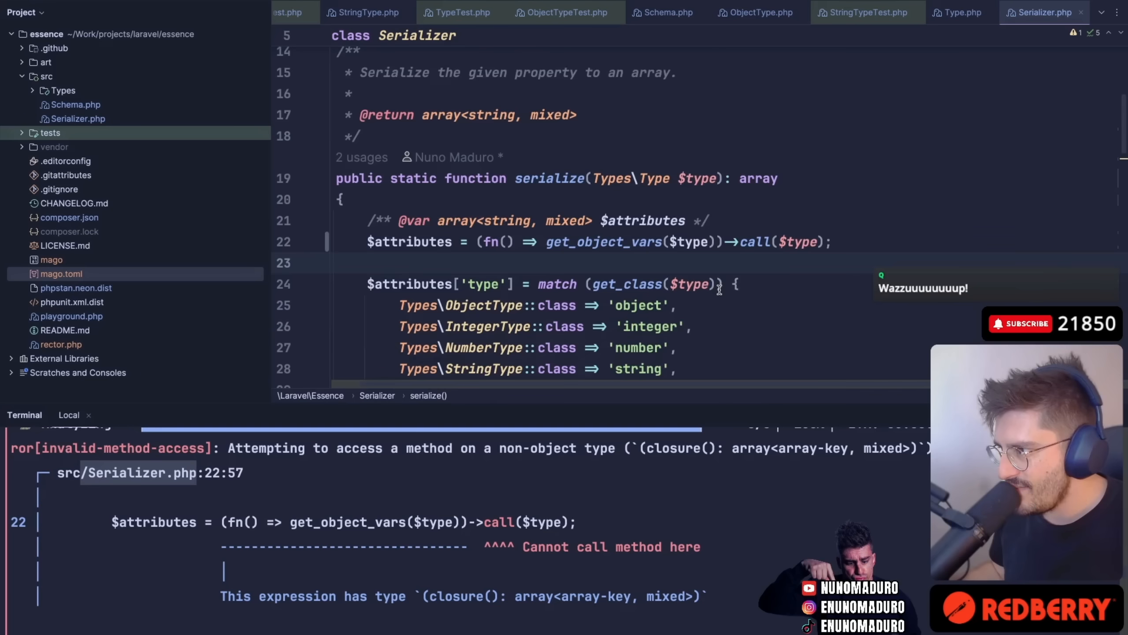
pyautogui.scroll(3, 527, 204)
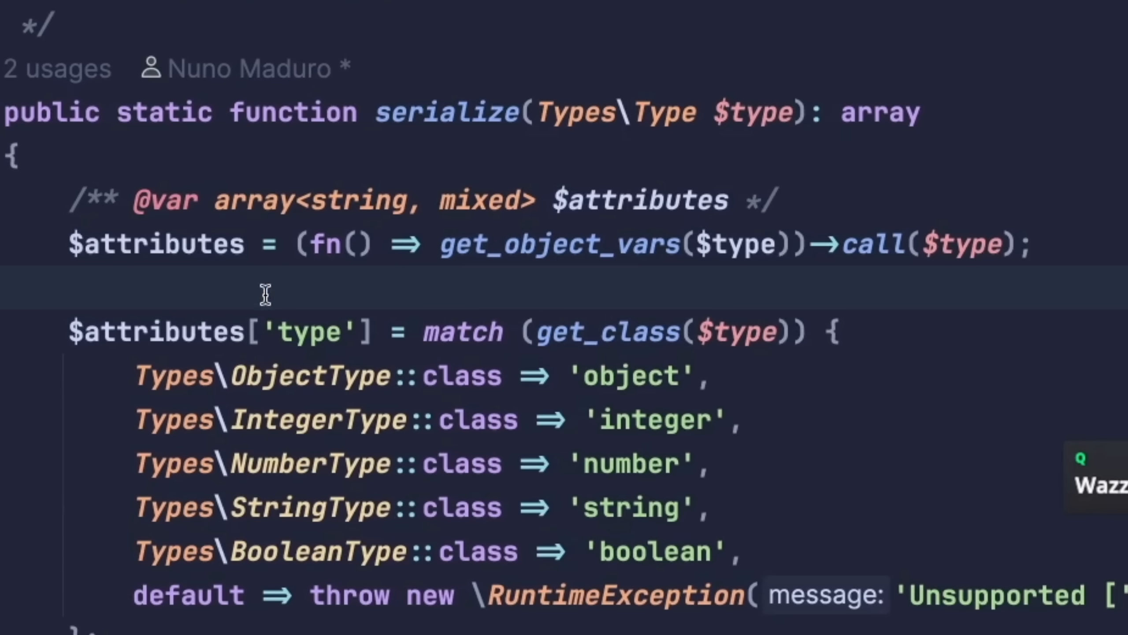
pyautogui.moveTo(503, 171); pyautogui.dragTo(727, 173)
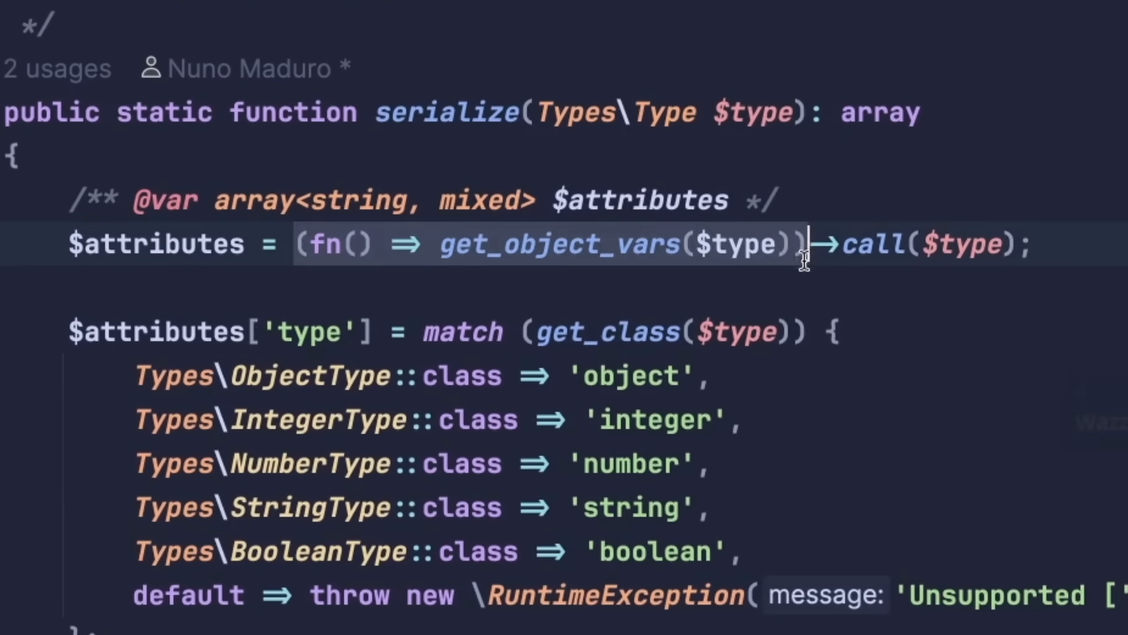
pyautogui.click(831, 244)
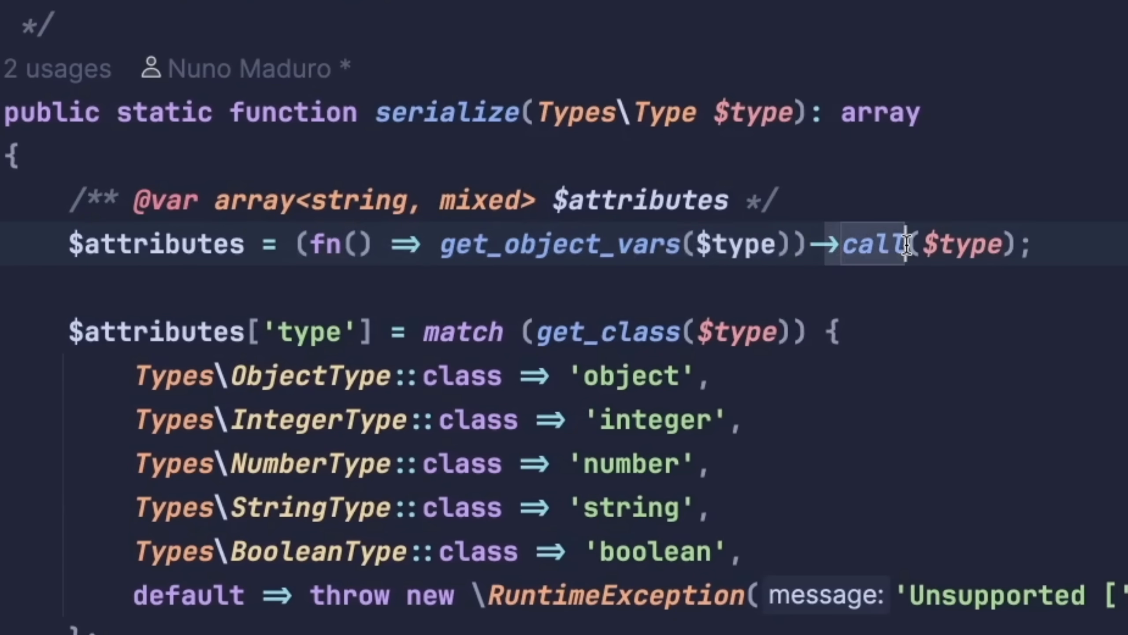
pyautogui.moveTo(922, 244); pyautogui.dragTo(1011, 244)
pyautogui.click(560, 253)
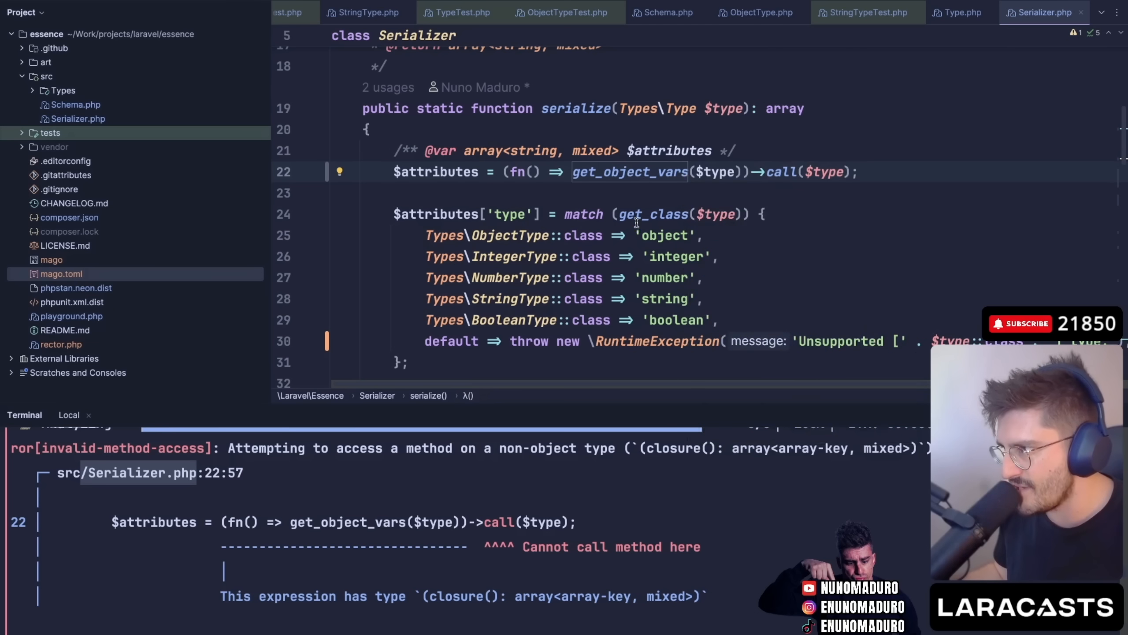
pyautogui.click(320, 288)
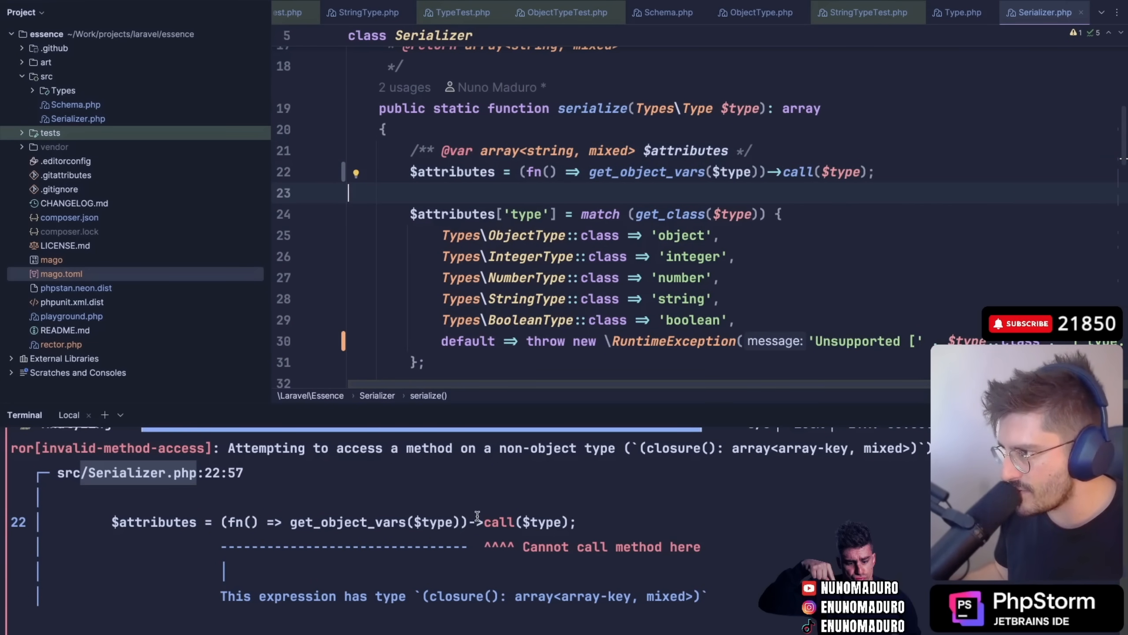
pyautogui.scroll(3, 478, 515)
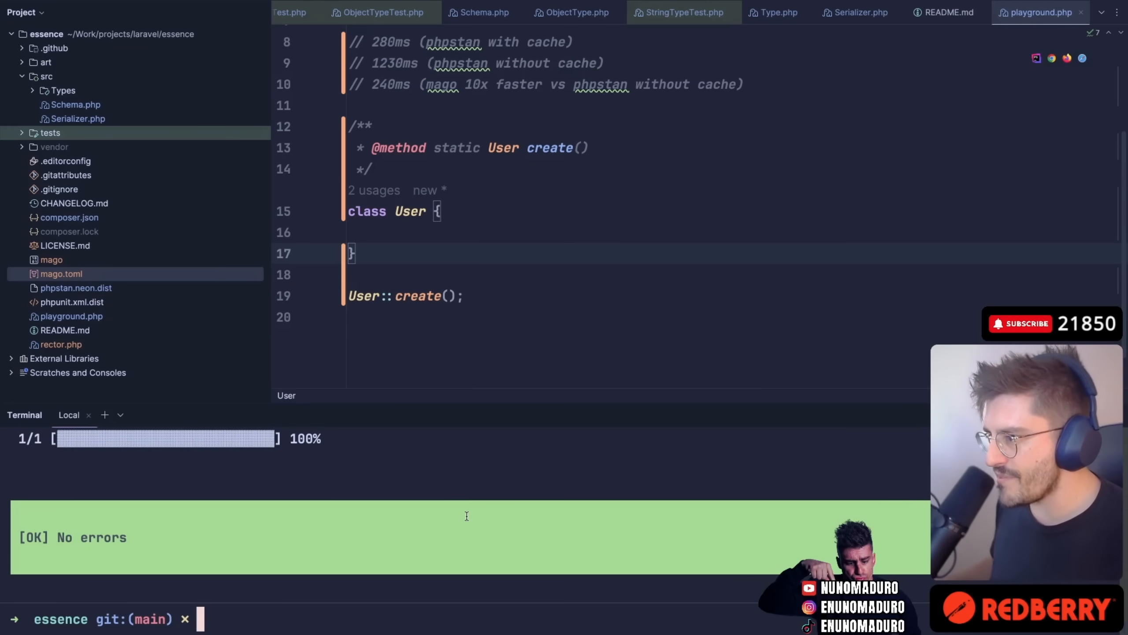
pyautogui.write('lear')
# Clear and enlarge the terminal, then run ./mago analyse to flag the undeclared create() method.
pyautogui.press('Return')
pyautogui.moveTo(430, 405); pyautogui.dragTo(431, 342)
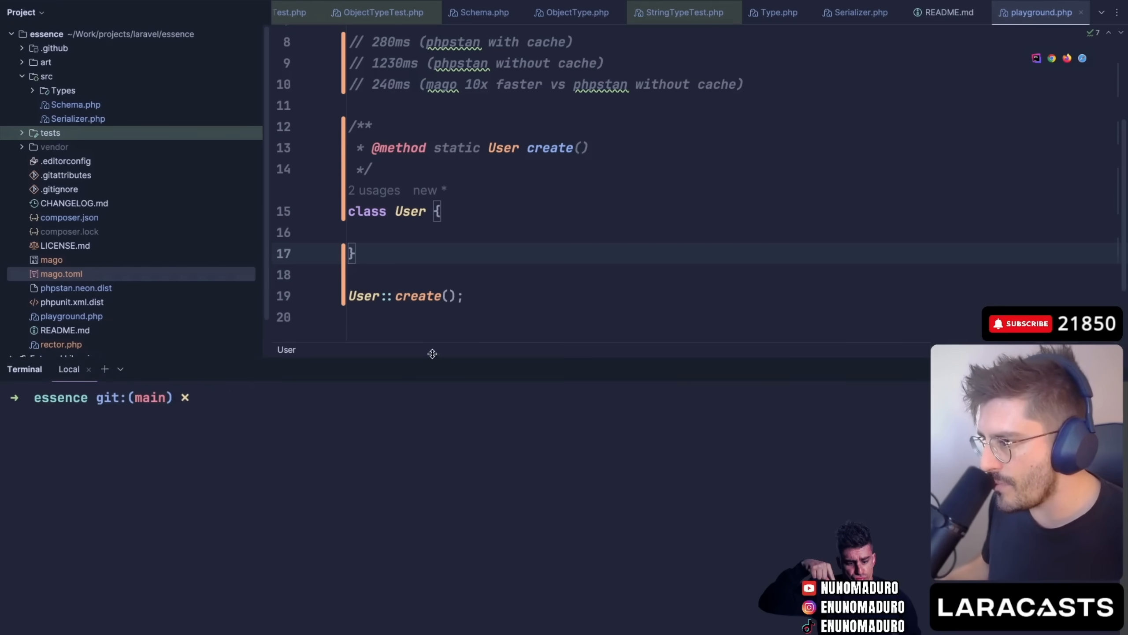
pyautogui.write('clear')
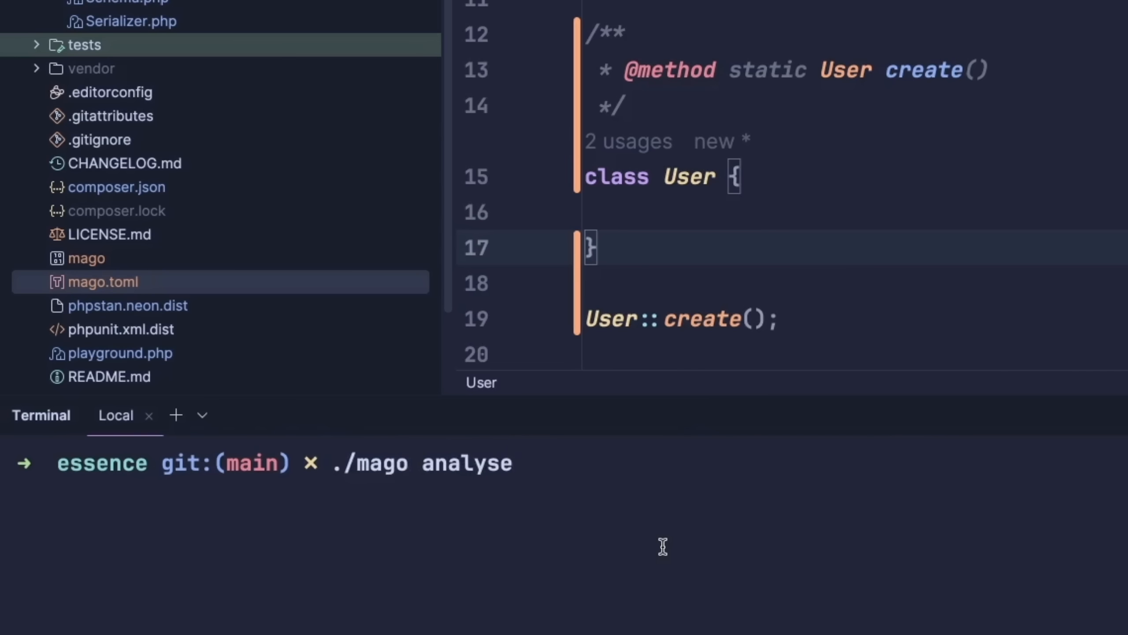
pyautogui.press('Return')
pyautogui.scroll(3, 663, 547)
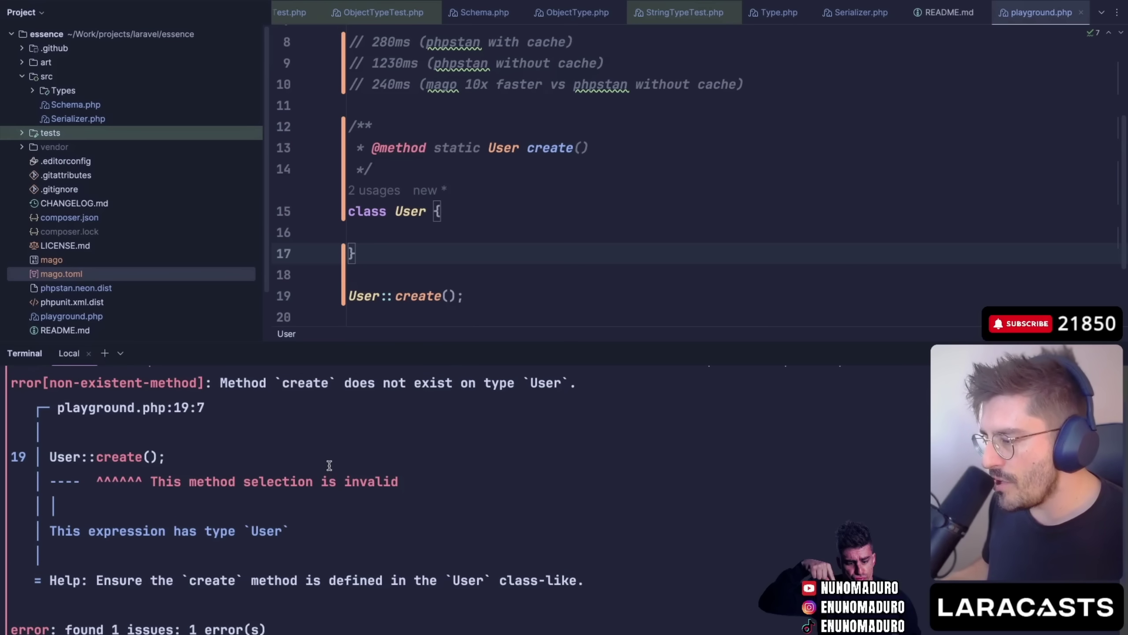
pyautogui.scroll(2, 331, 467)
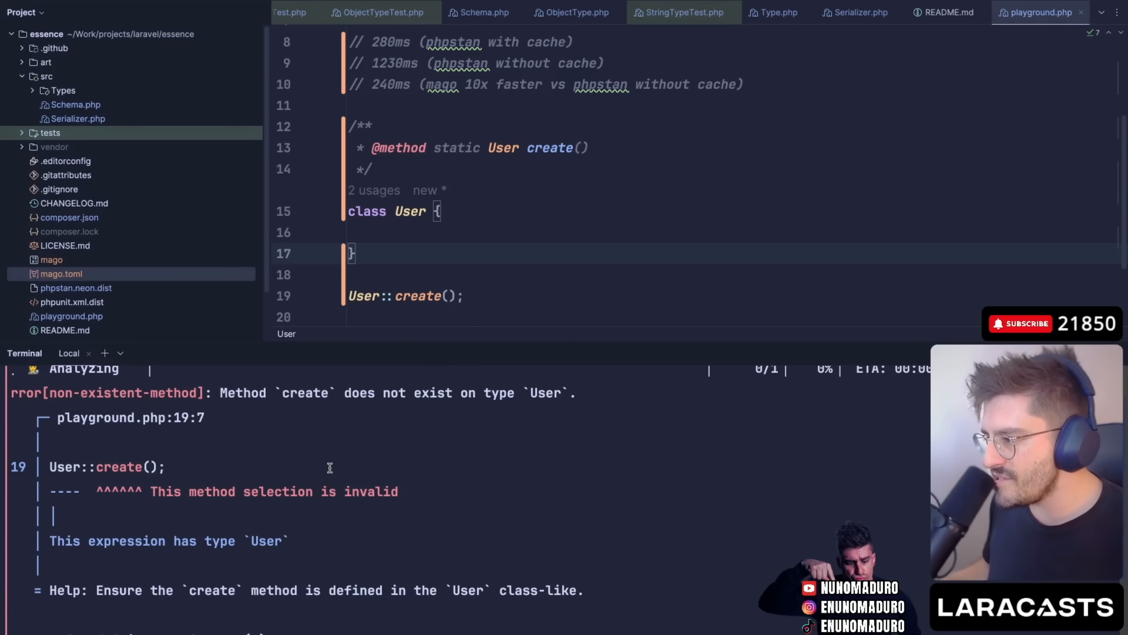
pyautogui.scroll(1, 330, 467)
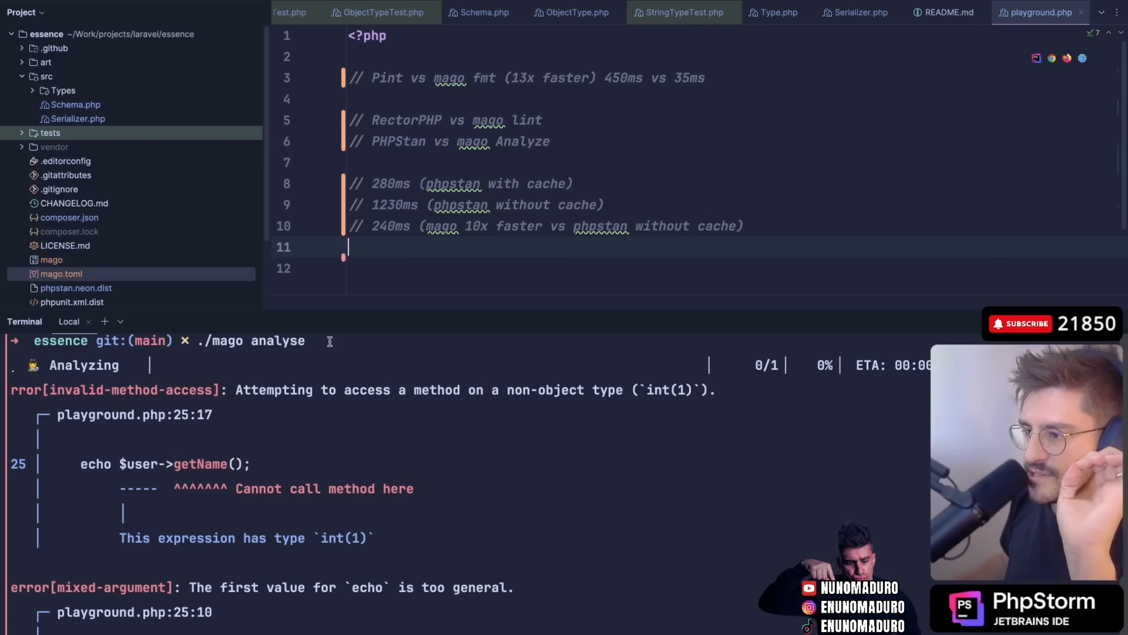
pyautogui.moveTo(309, 342); pyautogui.dragTo(208, 342)
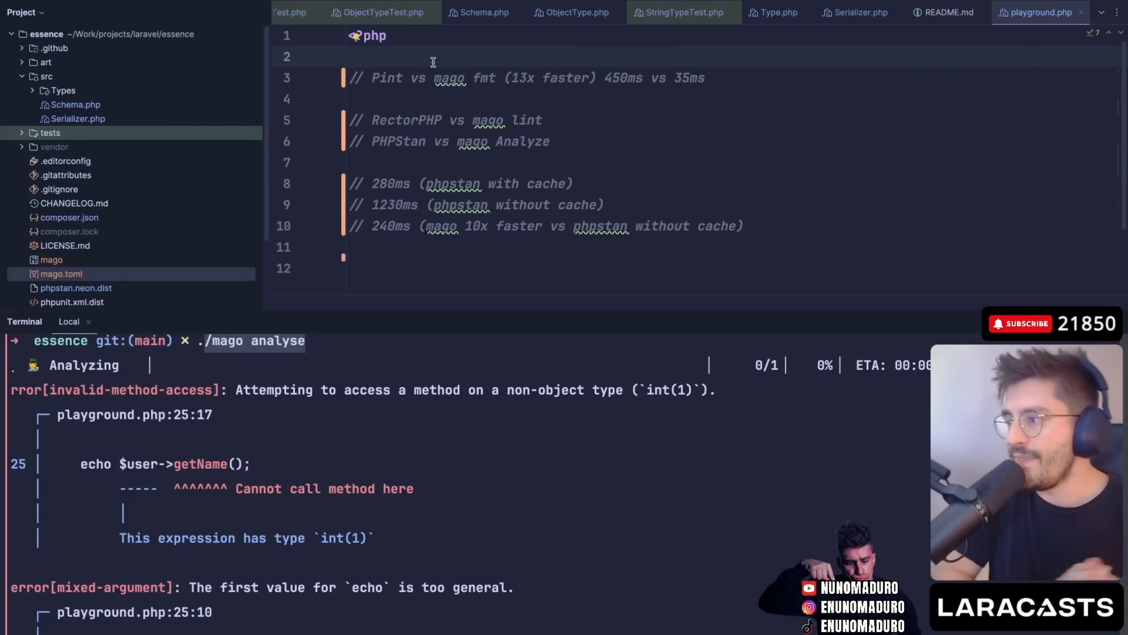
# Switch to the browser and land on the carthage-software/mago repository README.
pyautogui.press('super+Tab')
pyautogui.click(710, 39)
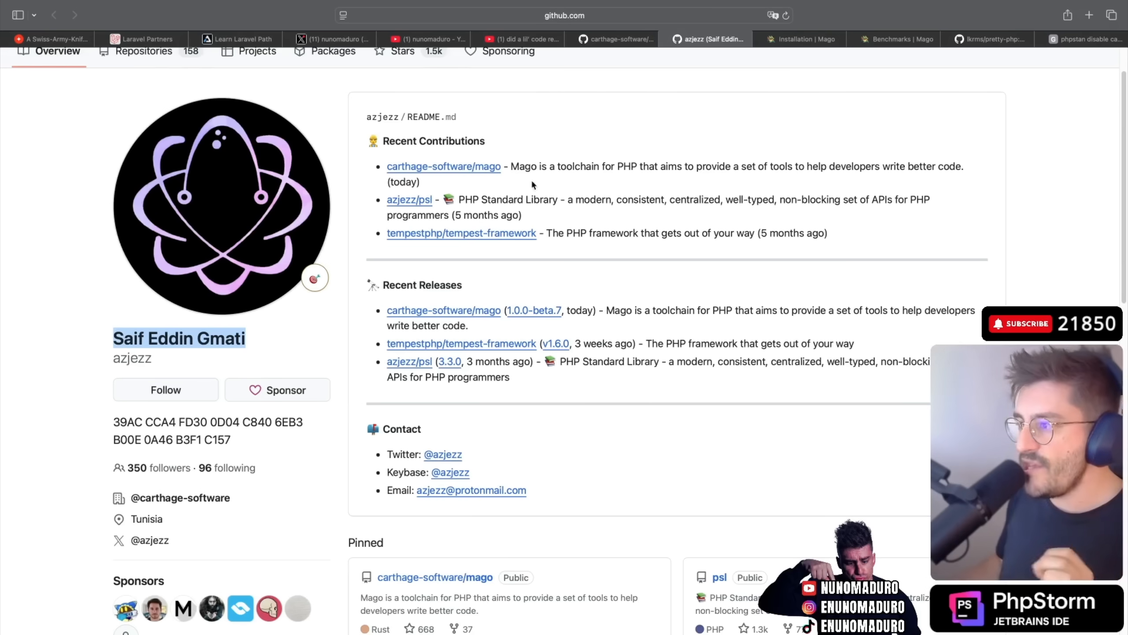
pyautogui.click(617, 39)
pyautogui.scroll(2, 479, 259)
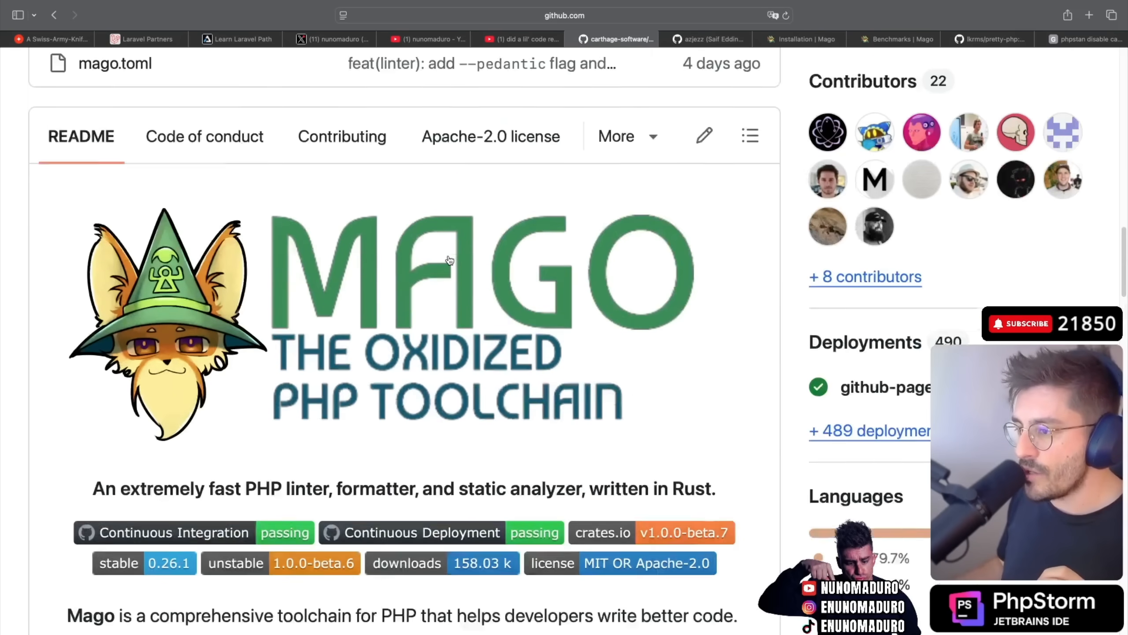
pyautogui.scroll(-1, 450, 259)
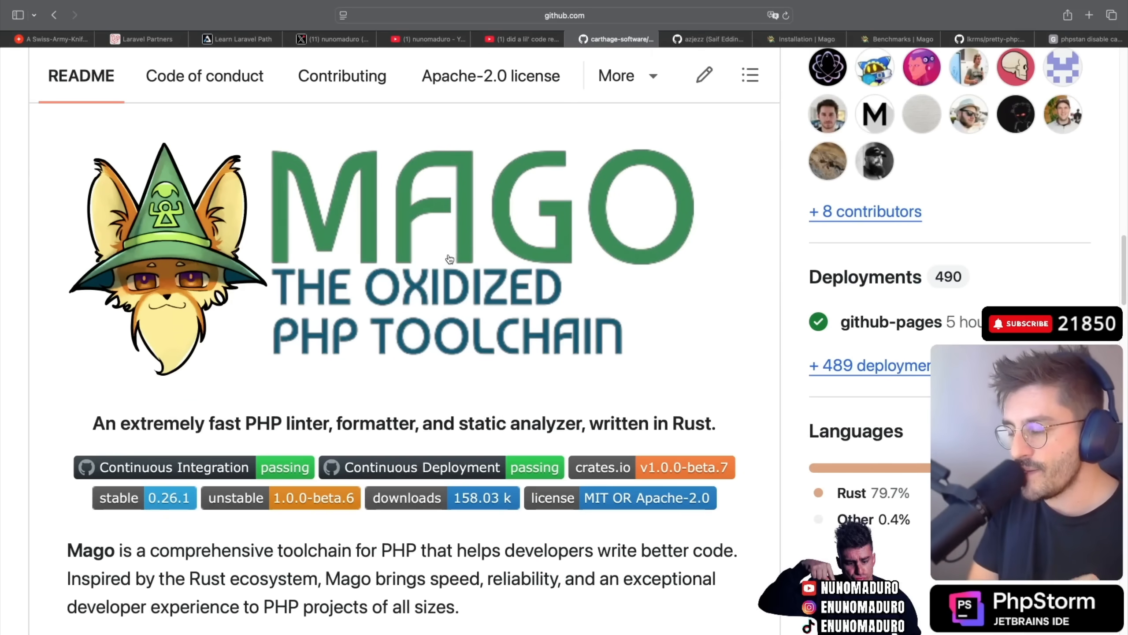